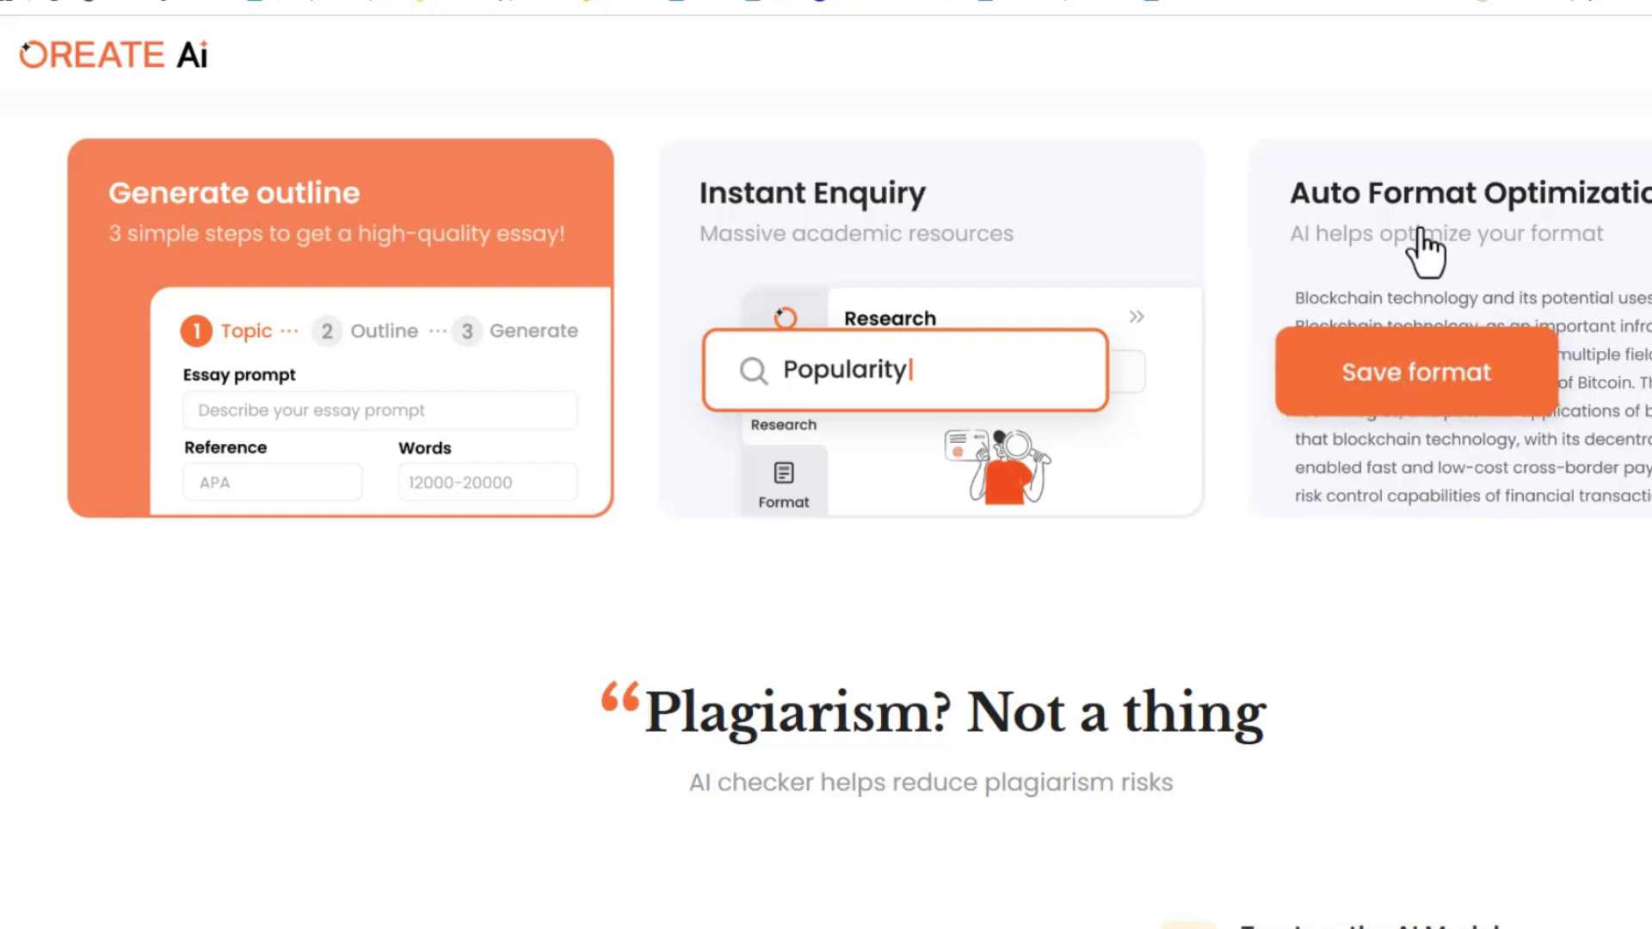
Step: Scroll down the landing page to the plagiarism paraphrase example rated 100% original
{"action": "scroll", "coordinate": [1424, 250], "scroll_direction": "down", "scroll_amount": 5}
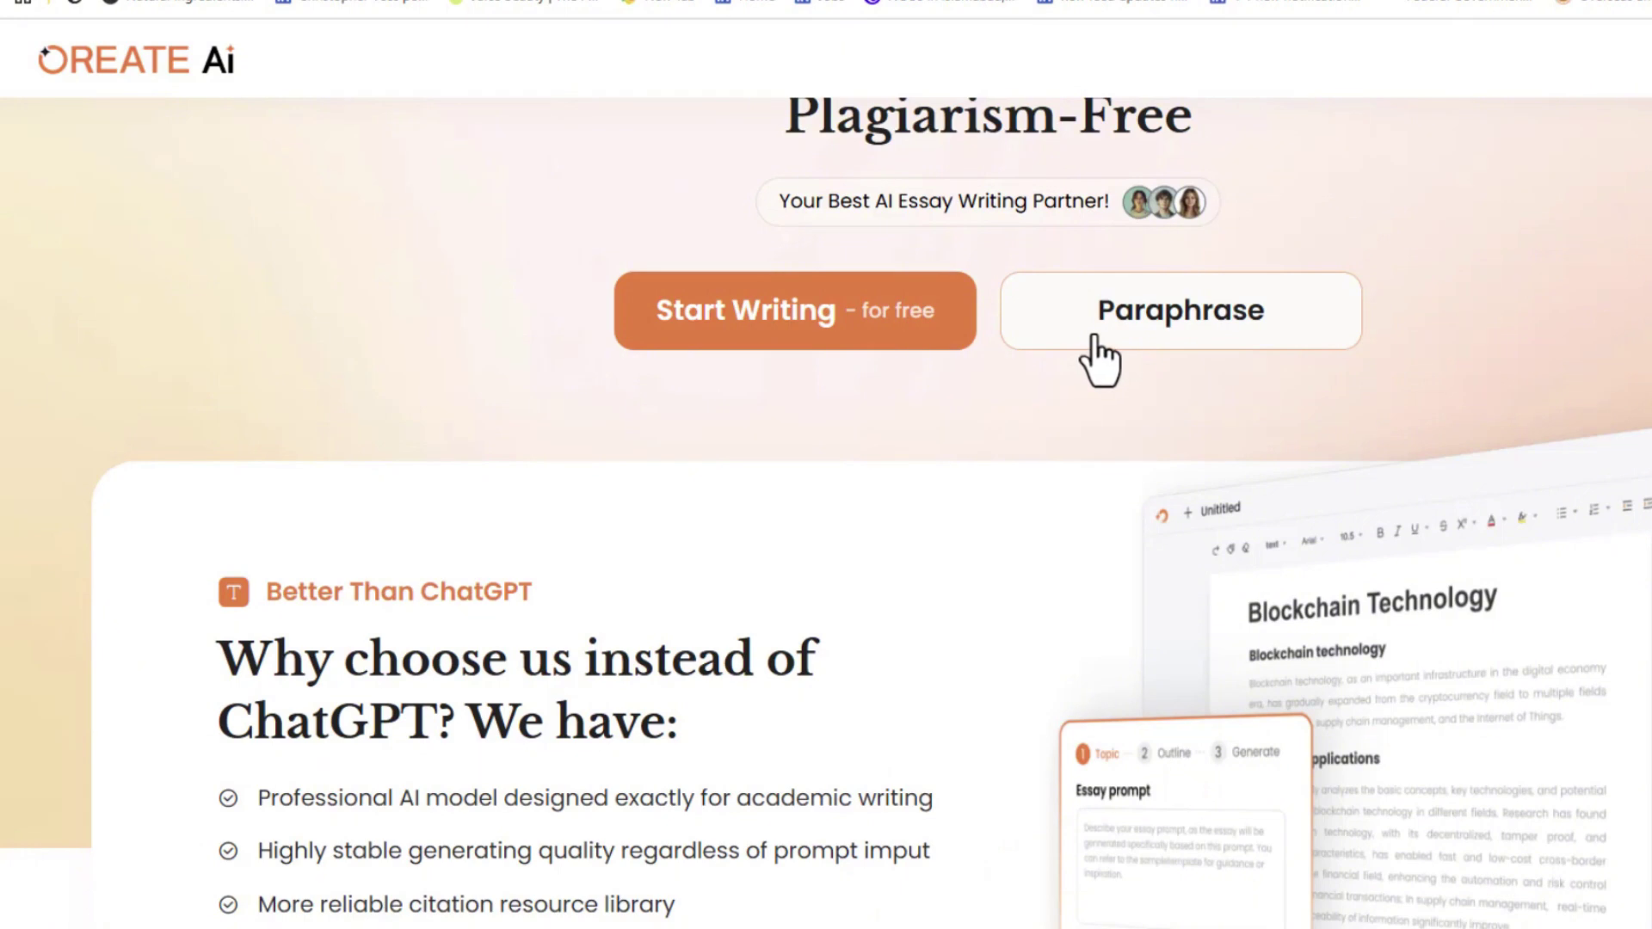
{"action": "scroll", "coordinate": [995, 428], "scroll_direction": "down", "scroll_amount": 7}
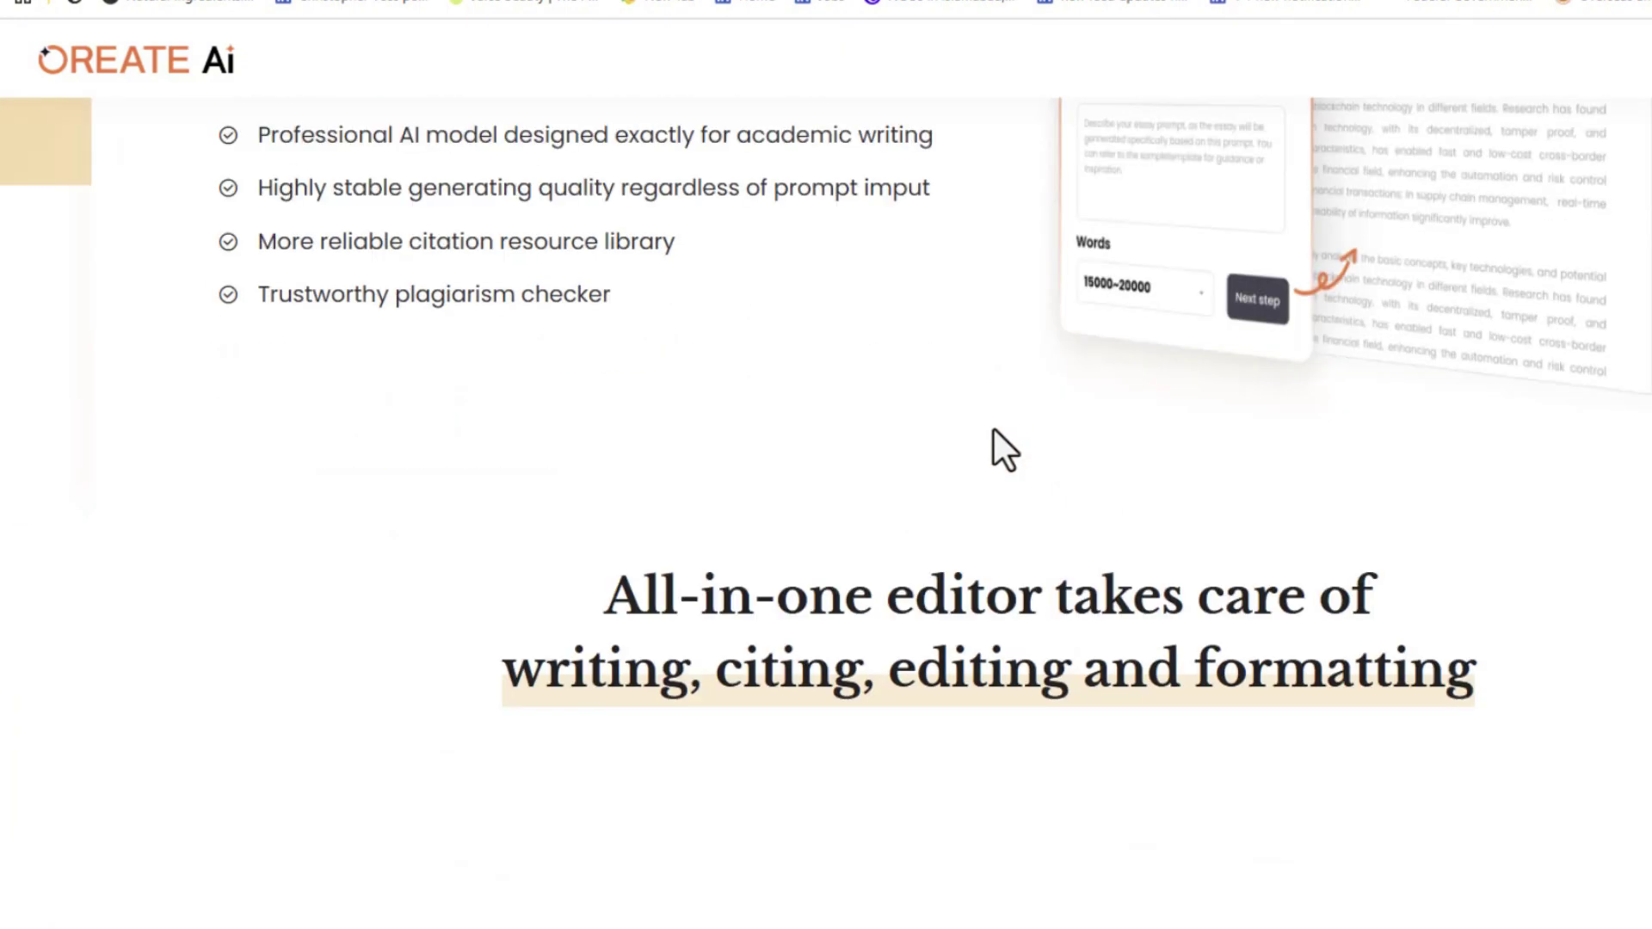
{"action": "scroll", "coordinate": [994, 430], "scroll_direction": "down", "scroll_amount": 6}
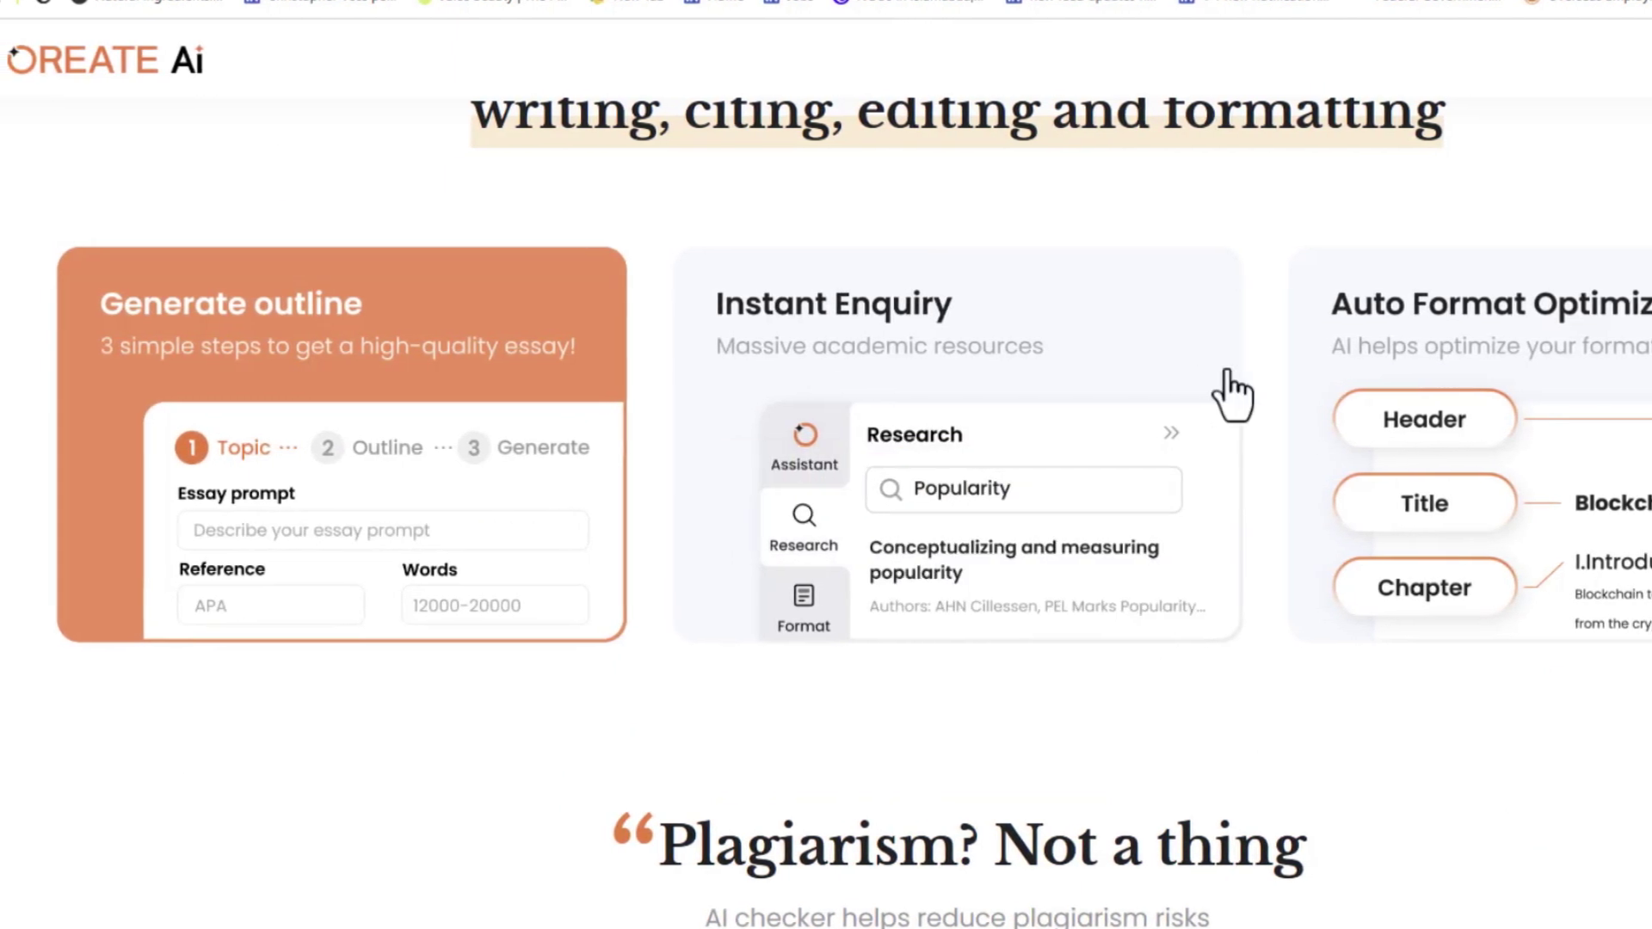
{"action": "scroll", "coordinate": [1329, 426], "scroll_direction": "down", "scroll_amount": 5}
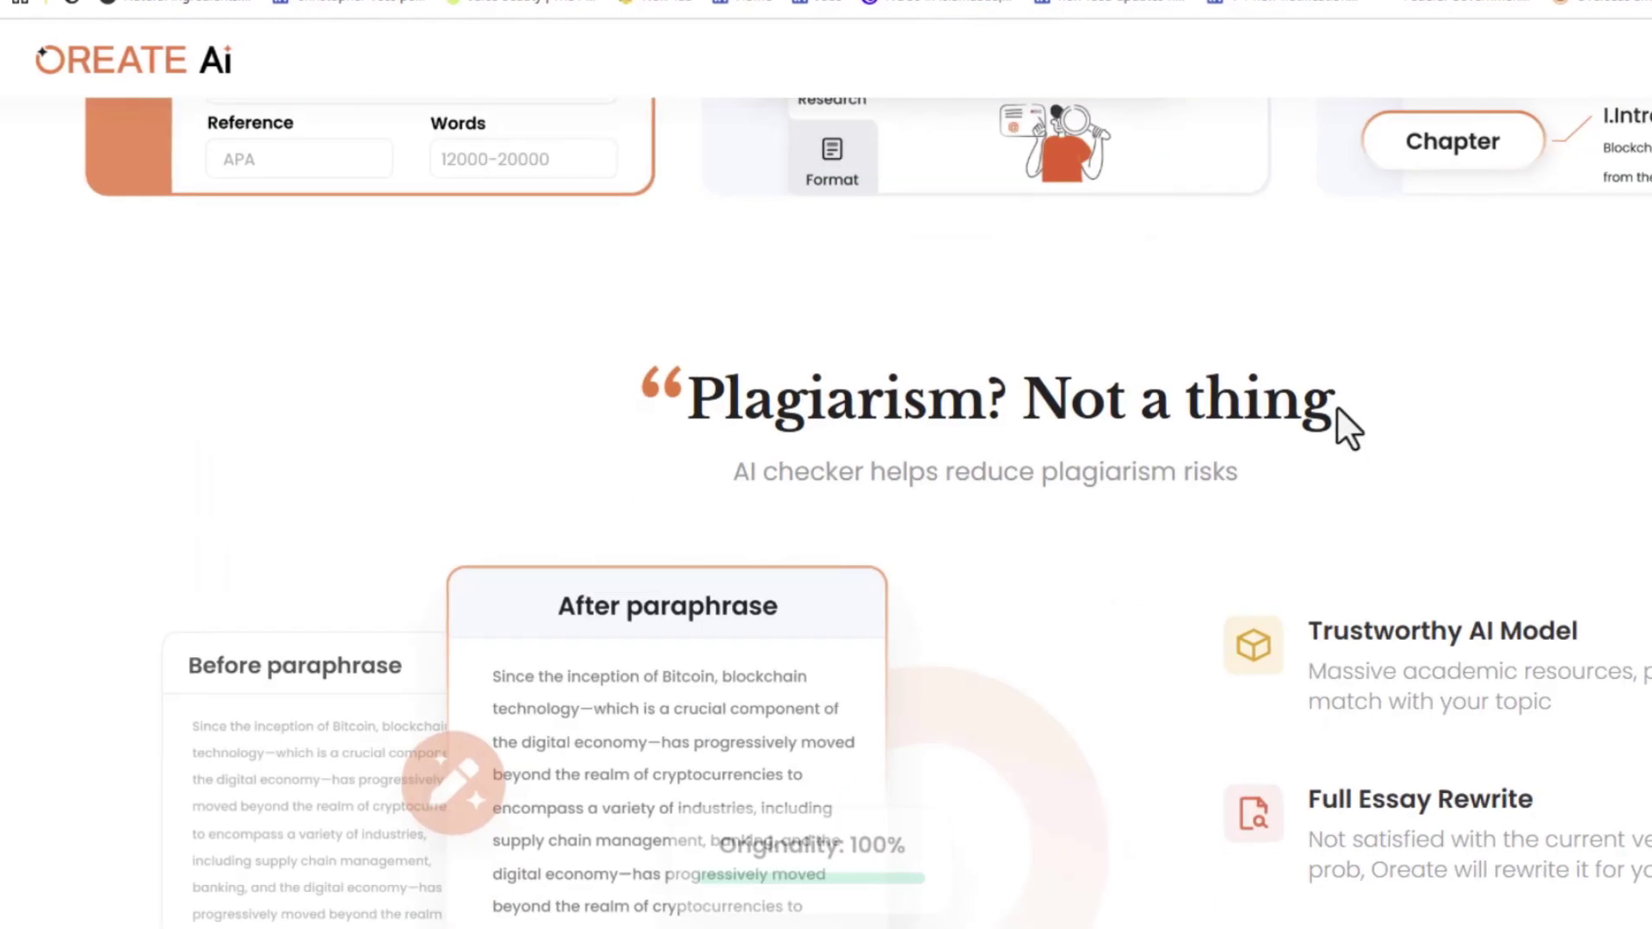
{"action": "scroll", "coordinate": [1337, 406], "scroll_direction": "down", "scroll_amount": 3}
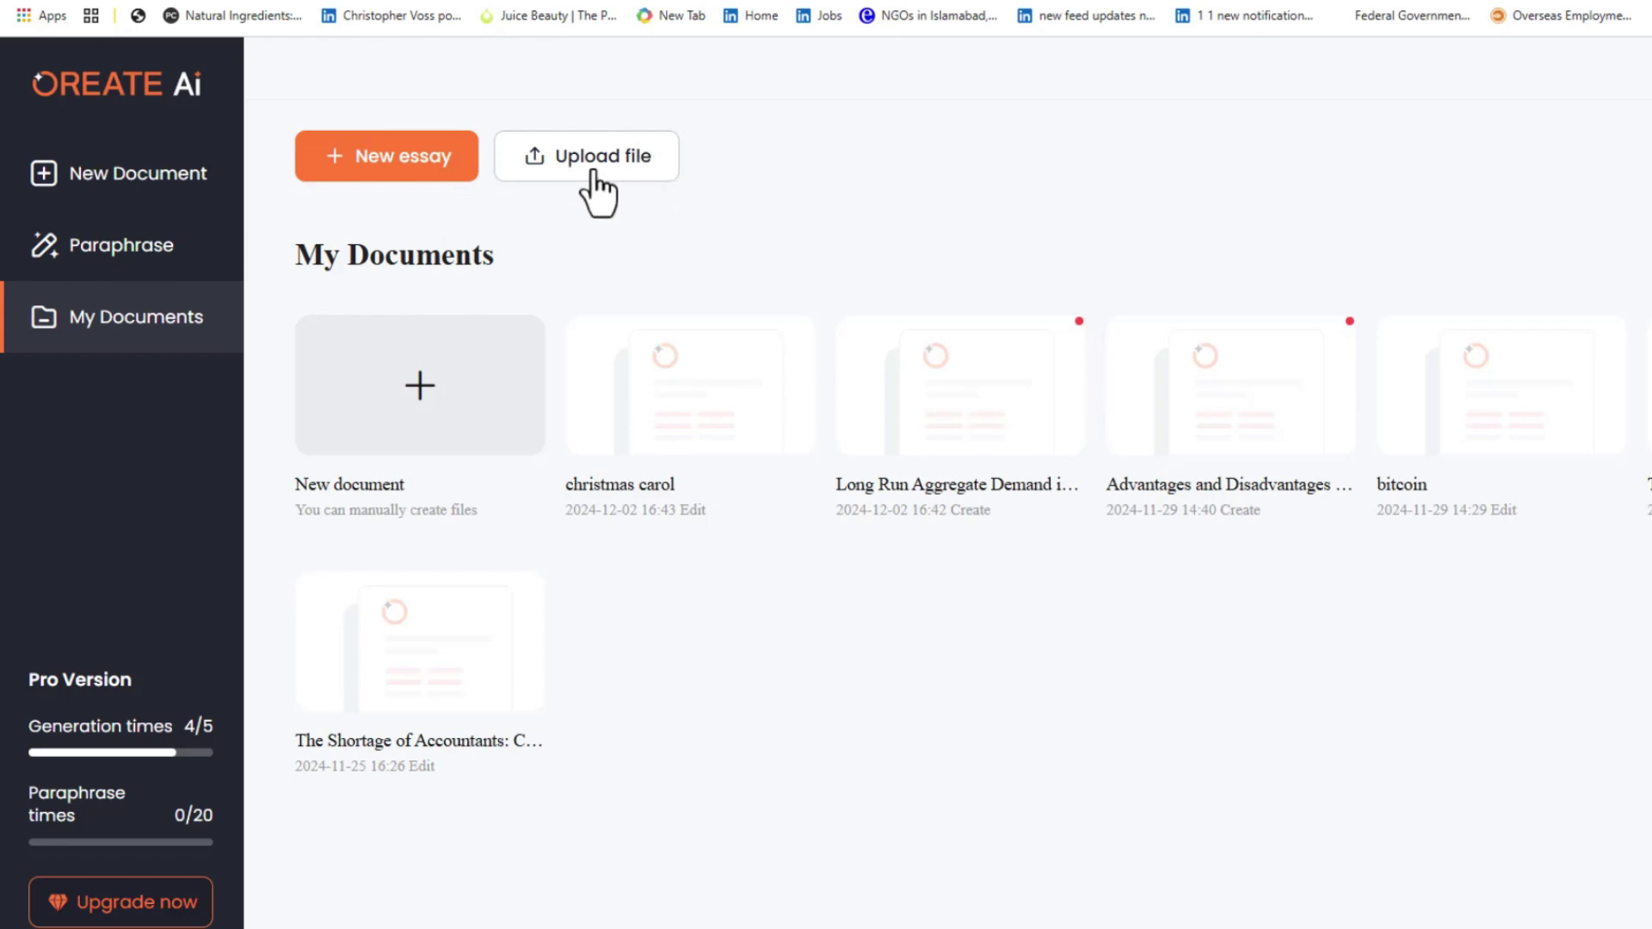
Step: Create a new blank document from the New document card in My Documents
{"action": "left_click", "coordinate": [430, 394]}
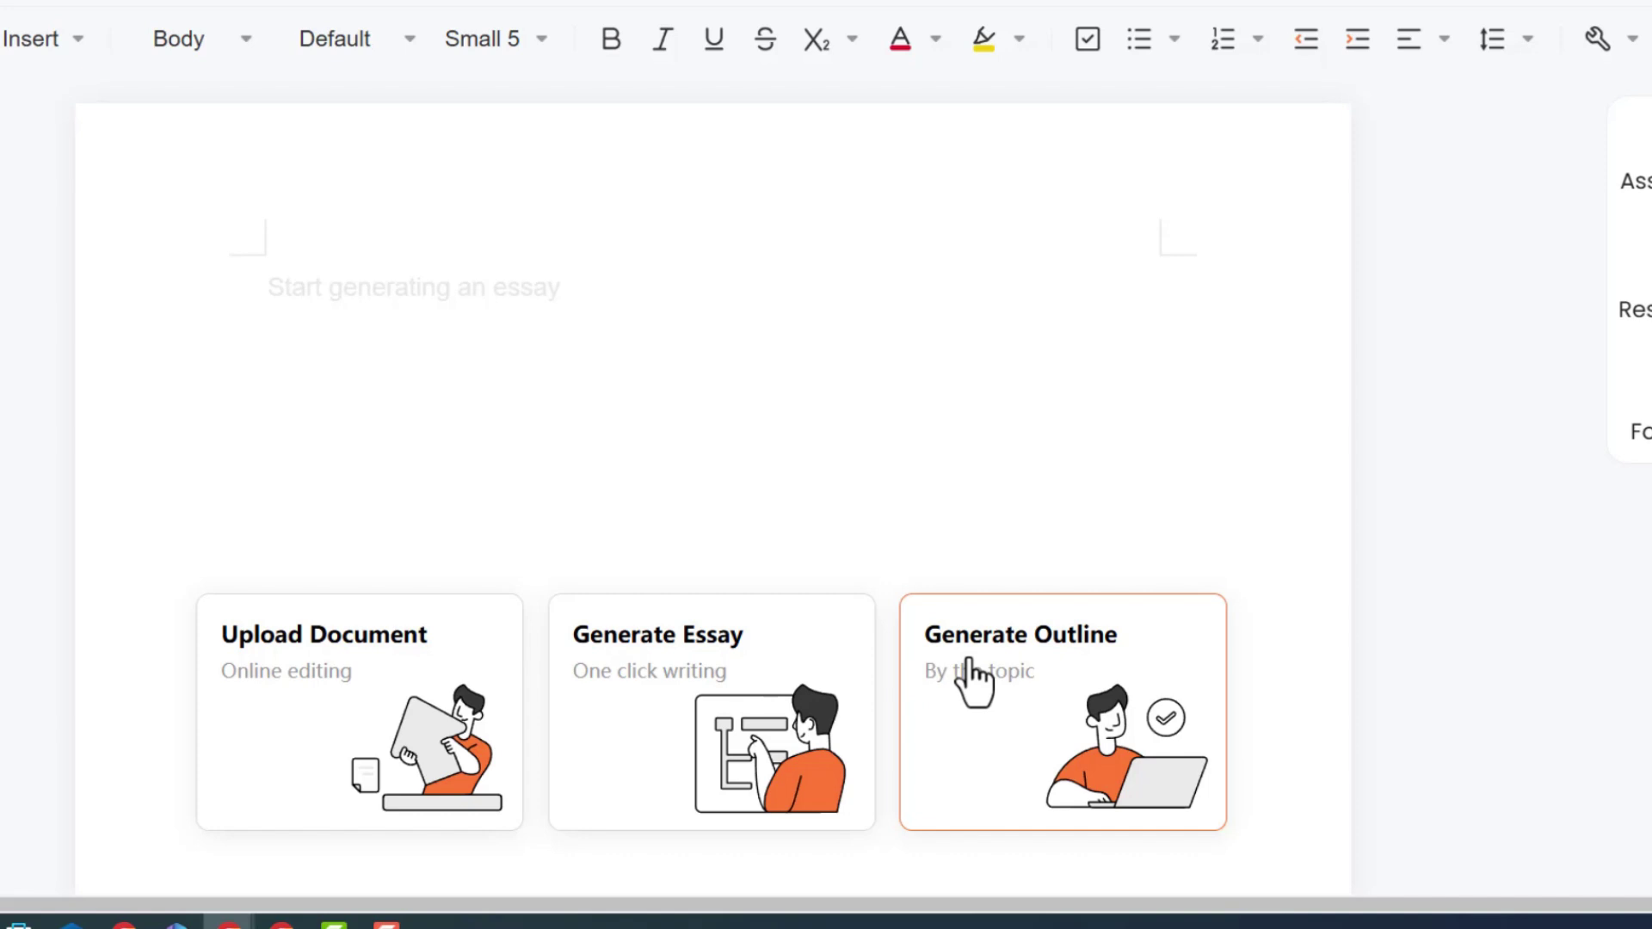
Step: Start the Generate Outline form at its Topic step, with APA references and 3000-7000 words
{"action": "left_click", "coordinate": [973, 680]}
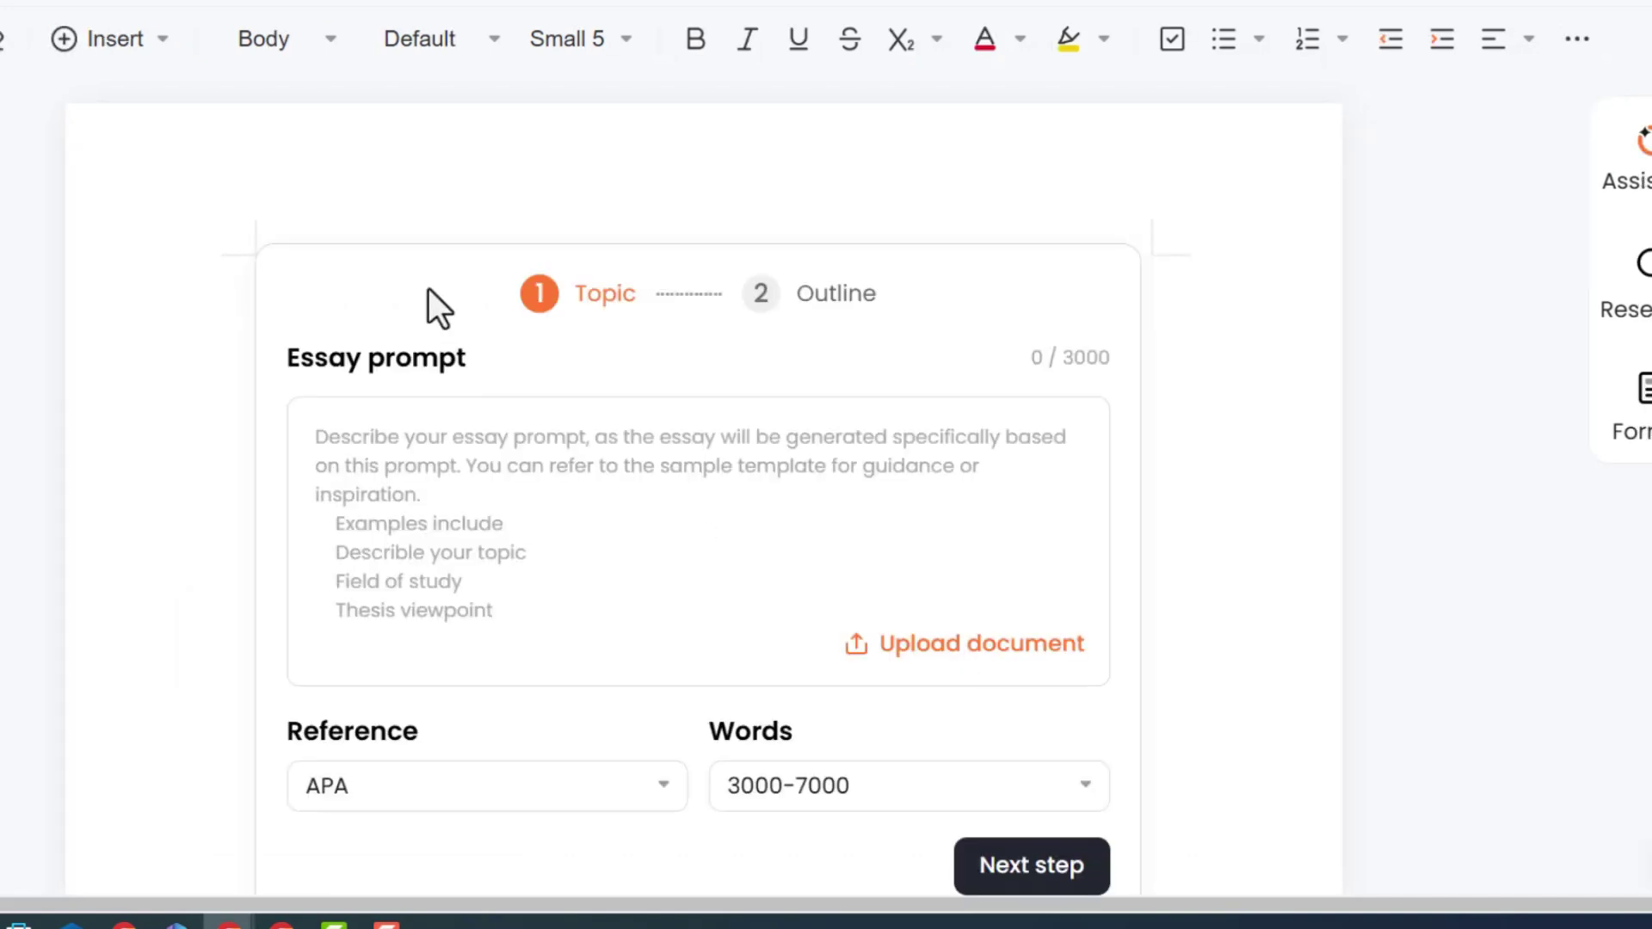
{"action": "scroll", "coordinate": [459, 419], "scroll_direction": "down", "scroll_amount": 1}
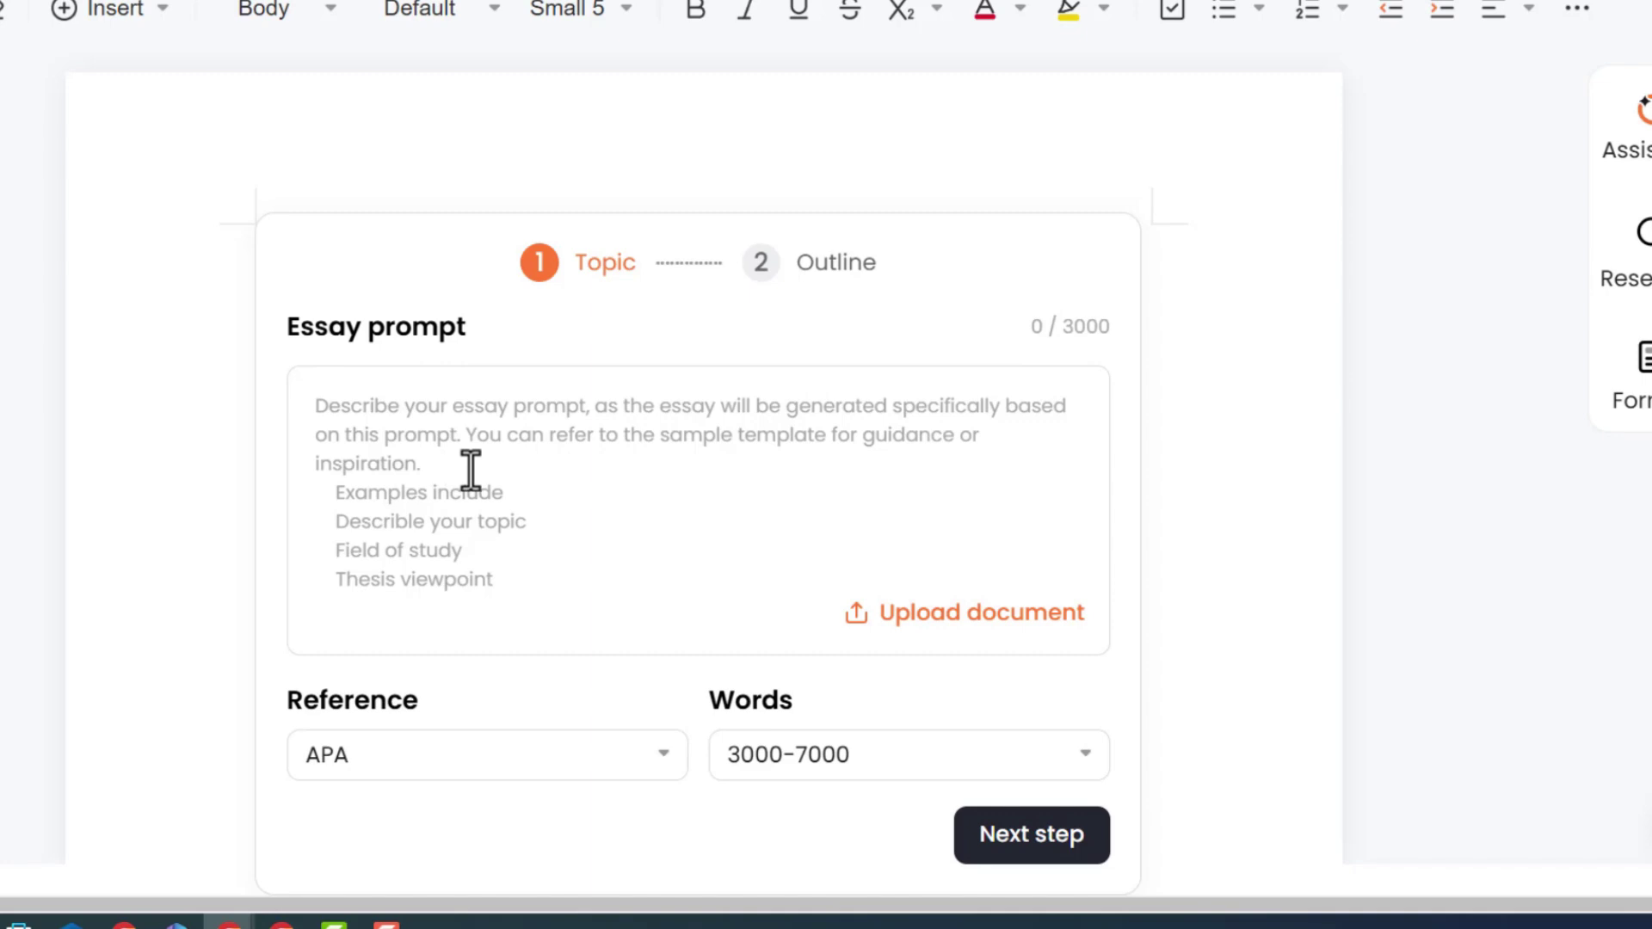
Step: Paste the prepared NSAIDs text into the essay prompt
{"action": "key", "text": "ctrl+v"}
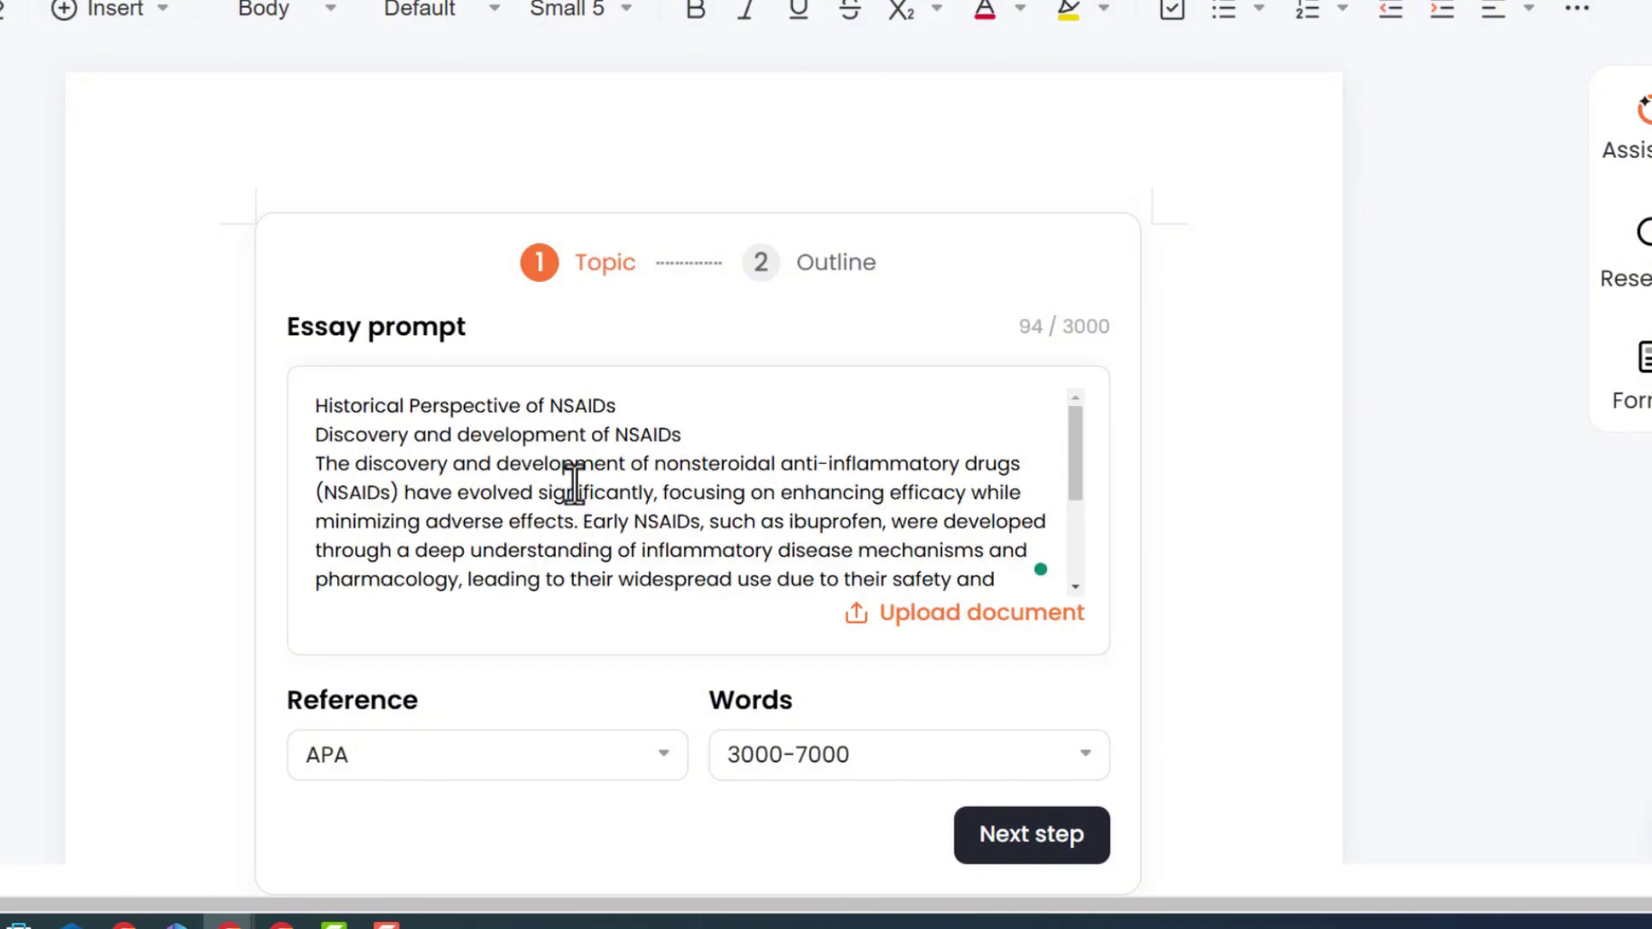
{"action": "scroll", "coordinate": [564, 468], "scroll_direction": "down", "scroll_amount": 3}
{"action": "scroll", "coordinate": [579, 473], "scroll_direction": "up", "scroll_amount": 2}
{"action": "scroll", "coordinate": [703, 516], "scroll_direction": "up", "scroll_amount": 1}
Step: Append 'and its applications in medicine' to the first line and fix the misspelling
{"action": "left_click", "coordinate": [623, 406]}
{"action": "type", "text": "and its applcia"}
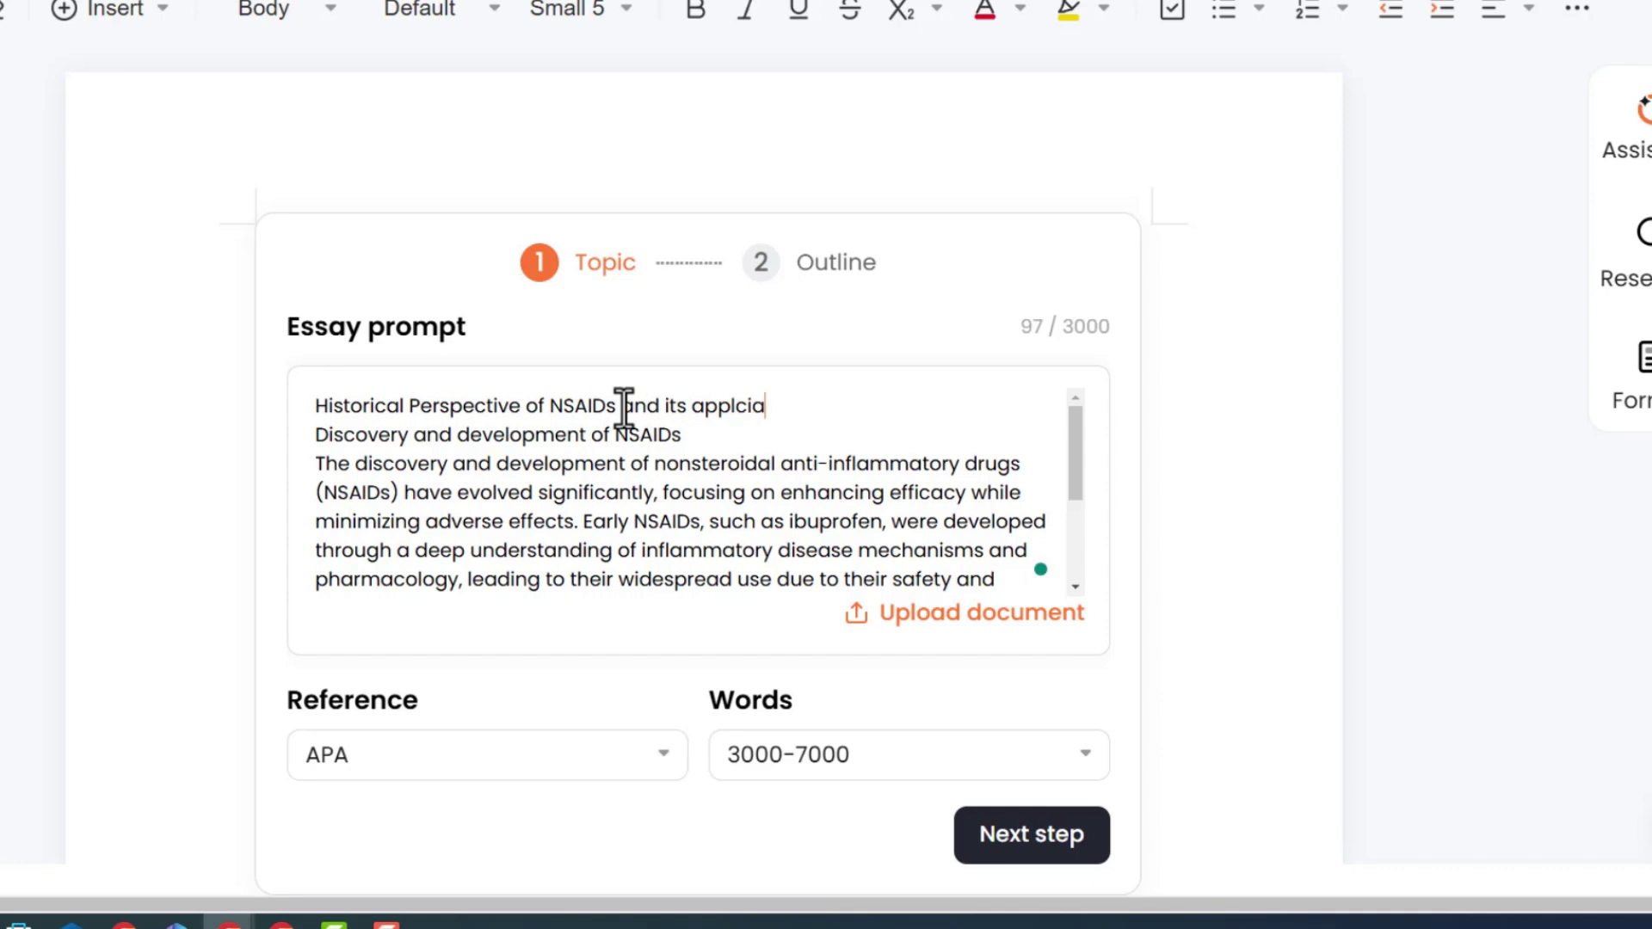
{"action": "type", "text": "tion t"}
{"action": "key", "text": "BackSpace"}
{"action": "type", "text": "s in medice"}
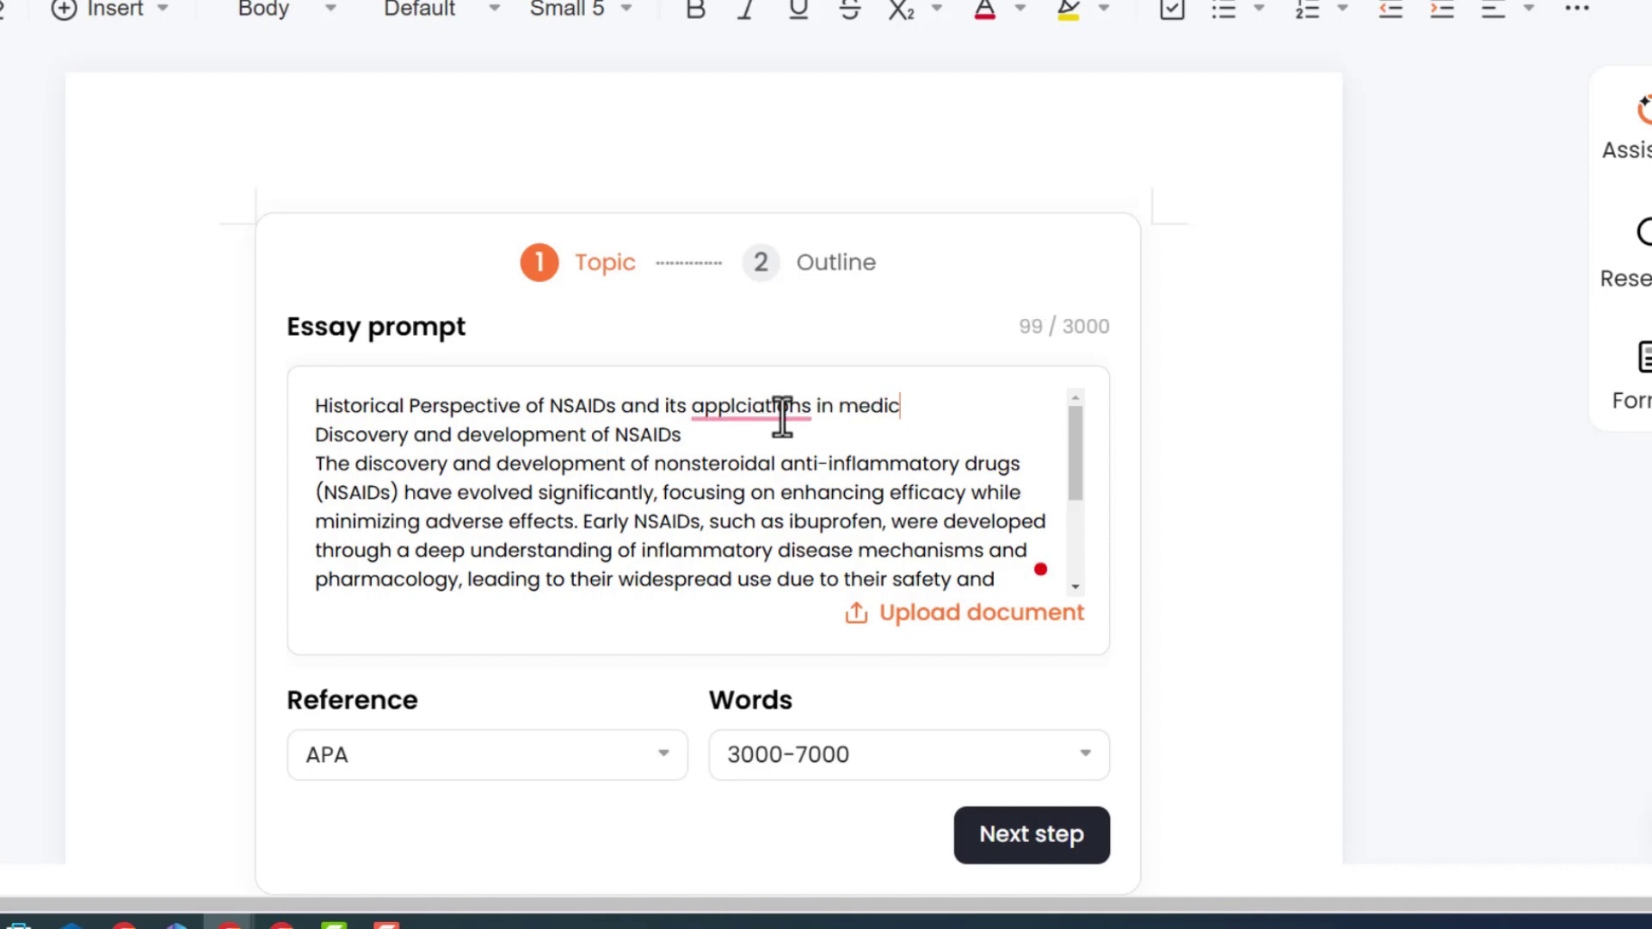
{"action": "key", "text": "BackSpace"}
{"action": "type", "text": "ine"}
{"action": "right_click", "coordinate": [782, 412]}
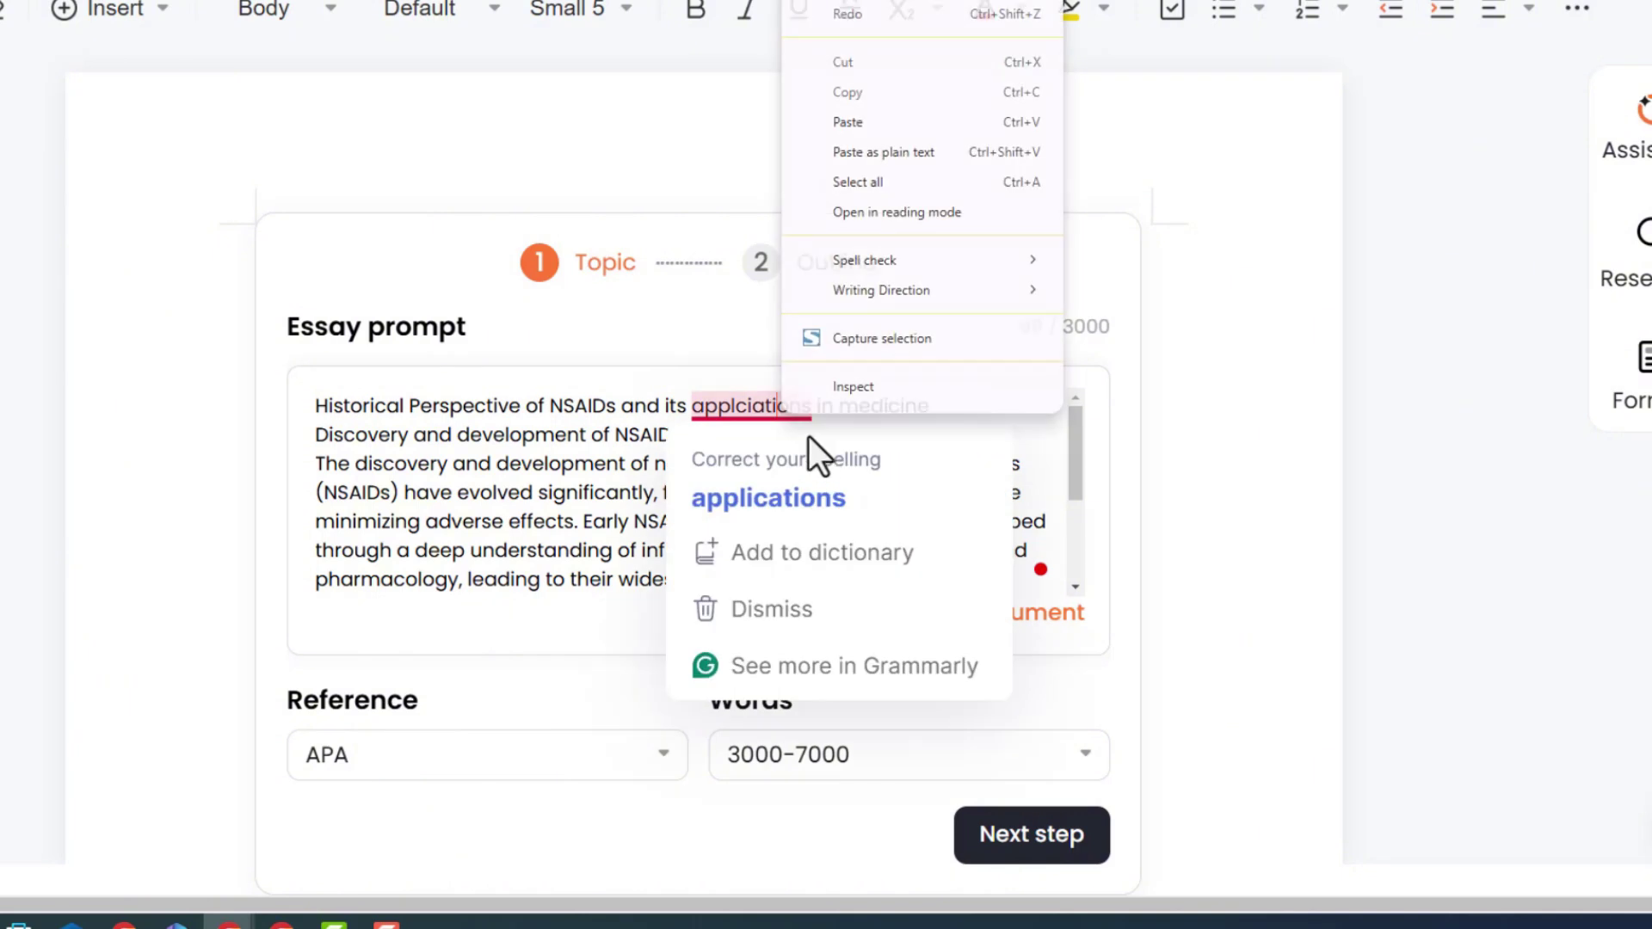
{"action": "left_click", "coordinate": [822, 507]}
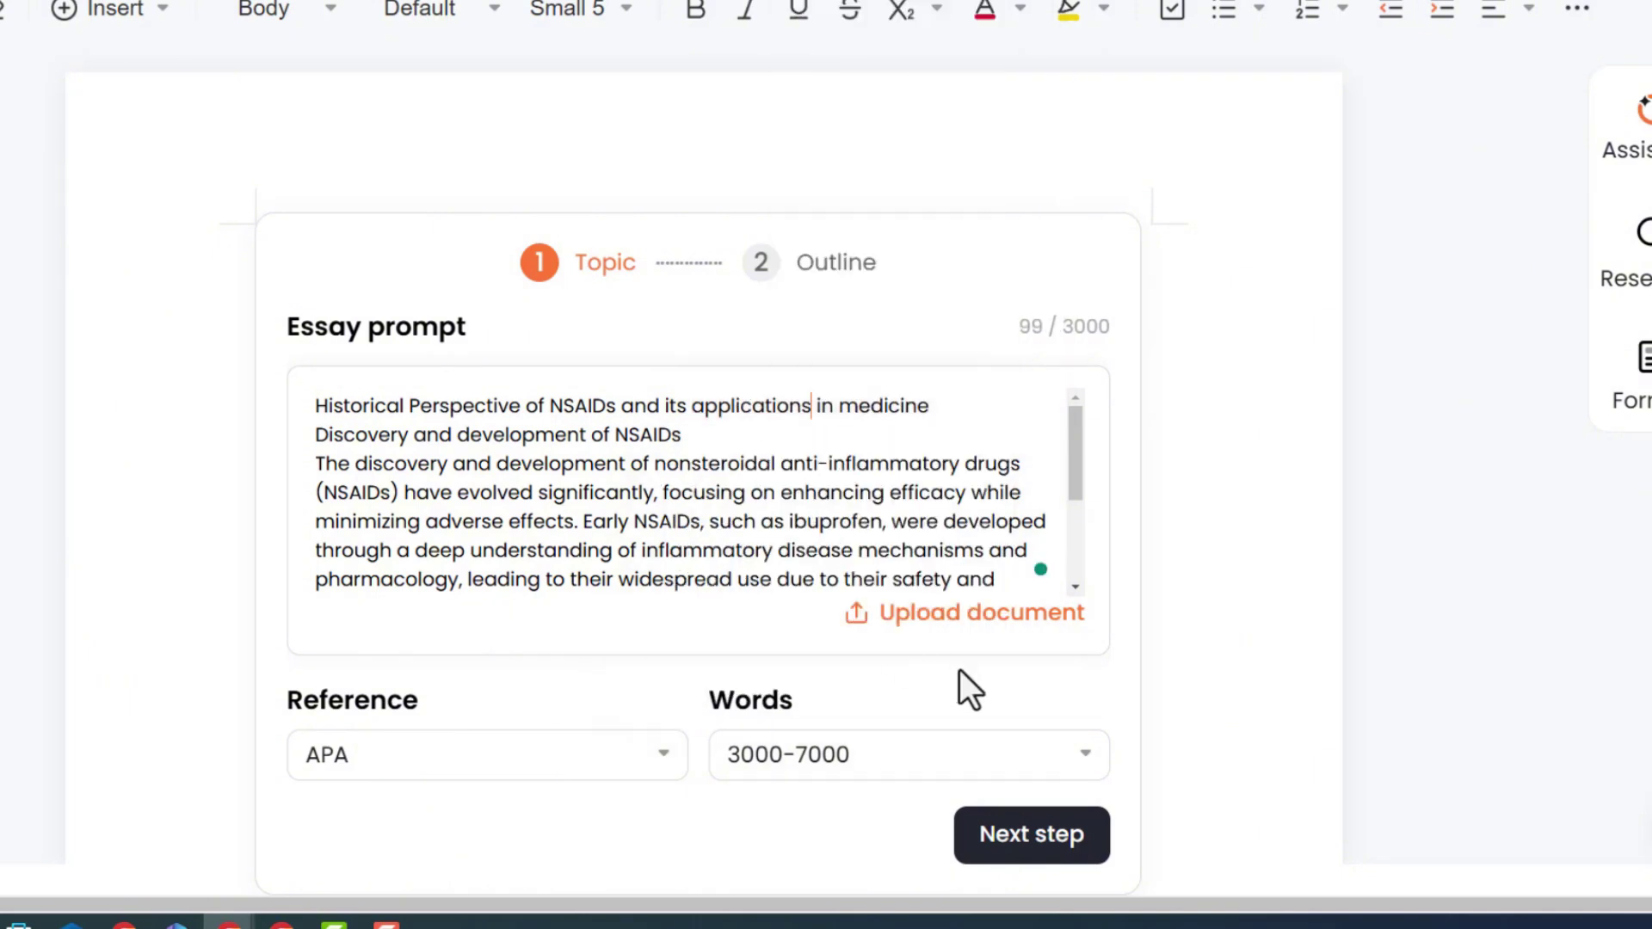
Step: Keep the essay length at 3000-7000 words and the citation style at APA
{"action": "left_click", "coordinate": [946, 754]}
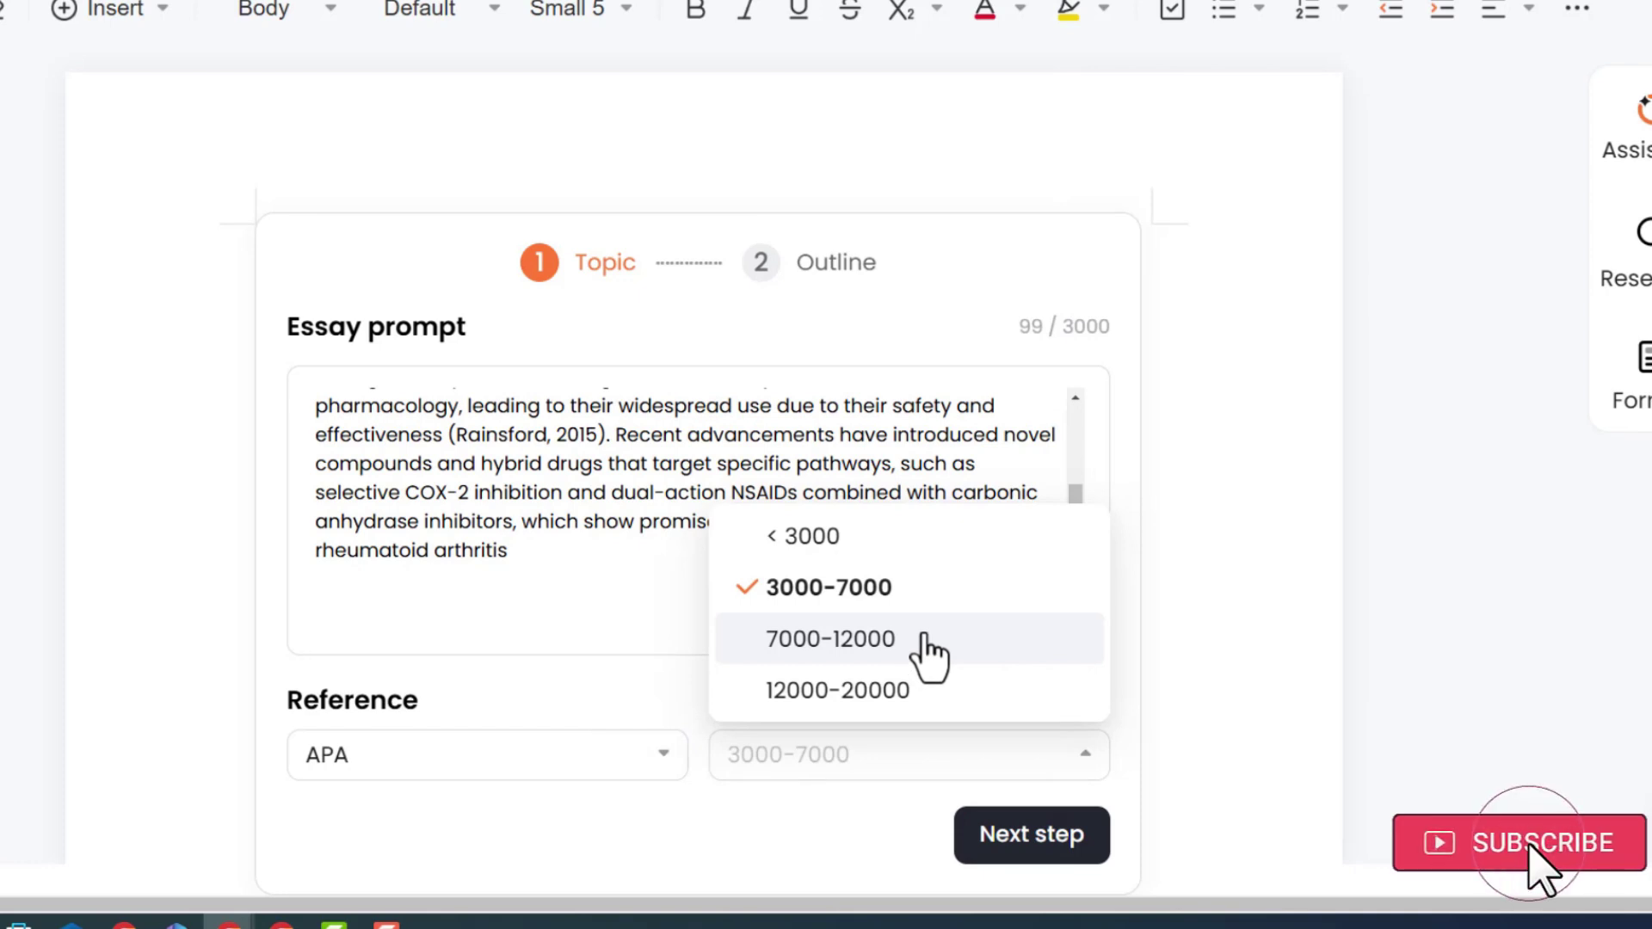
{"action": "left_click", "coordinate": [652, 785]}
{"action": "left_click", "coordinate": [659, 762]}
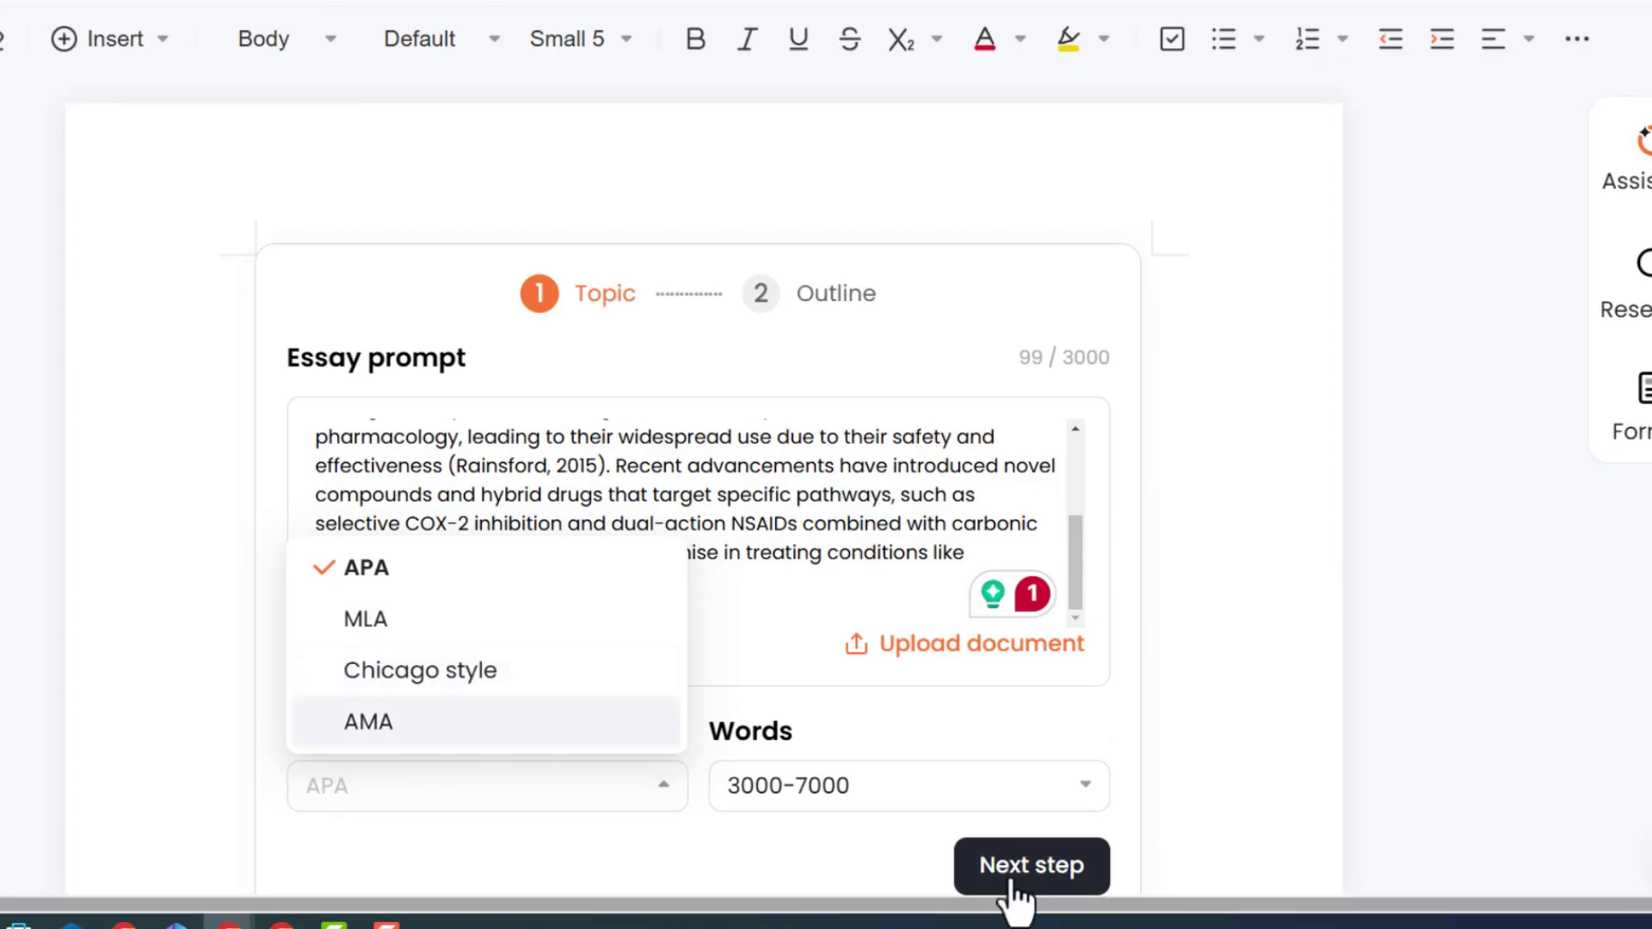
{"action": "left_click", "coordinate": [413, 578]}
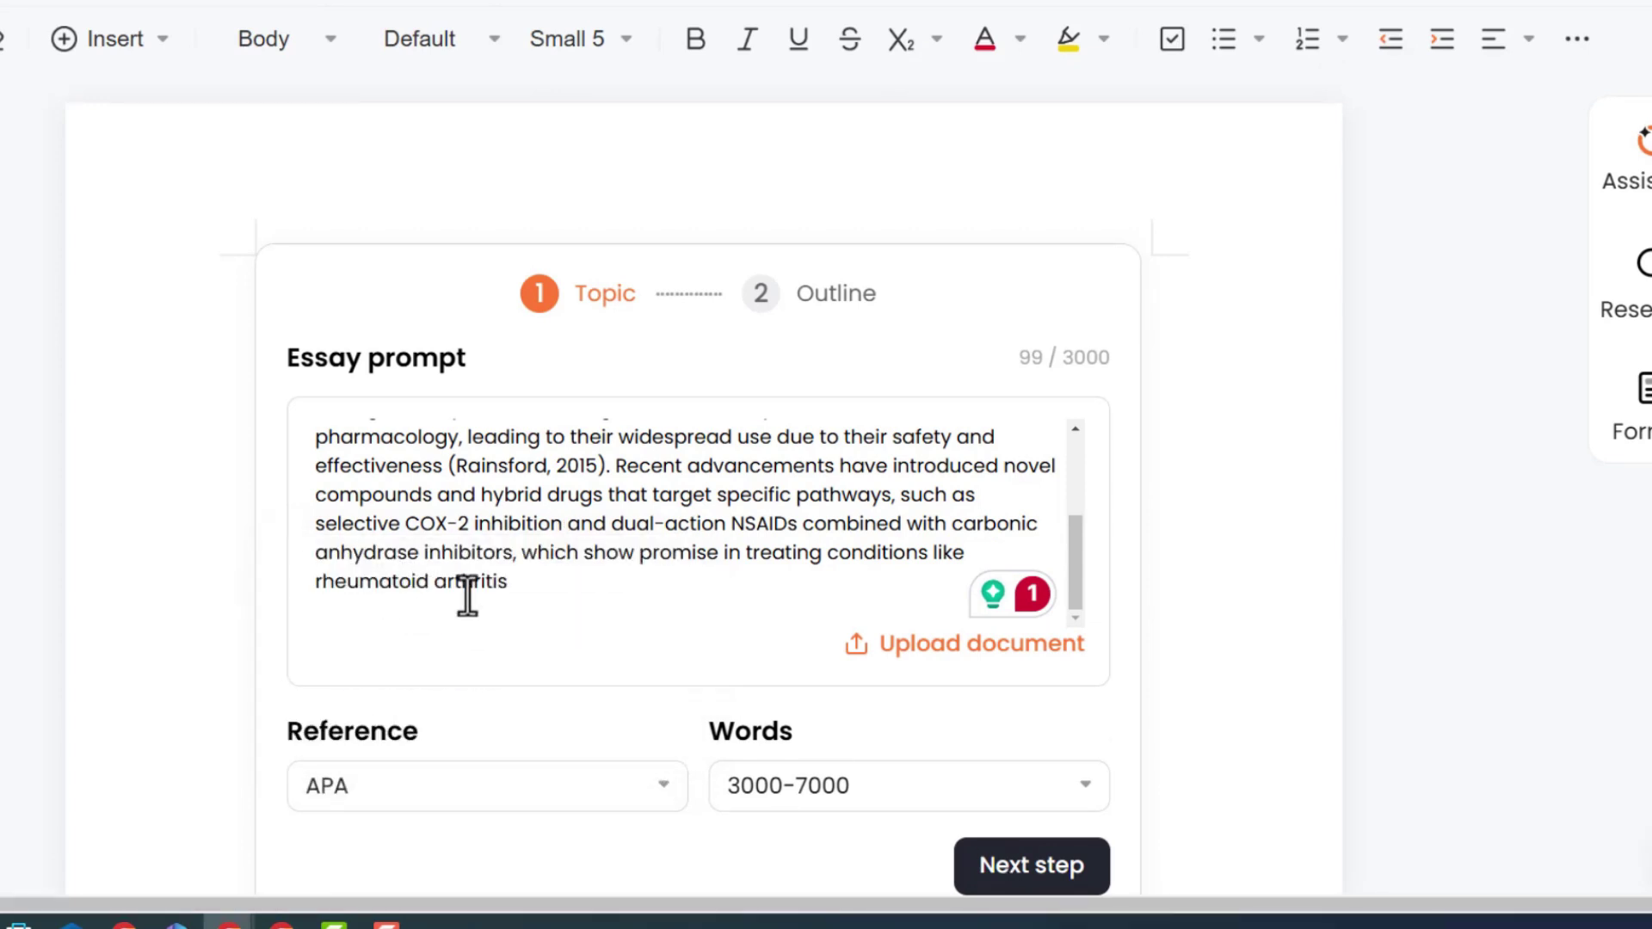
{"action": "left_click", "coordinate": [1030, 869]}
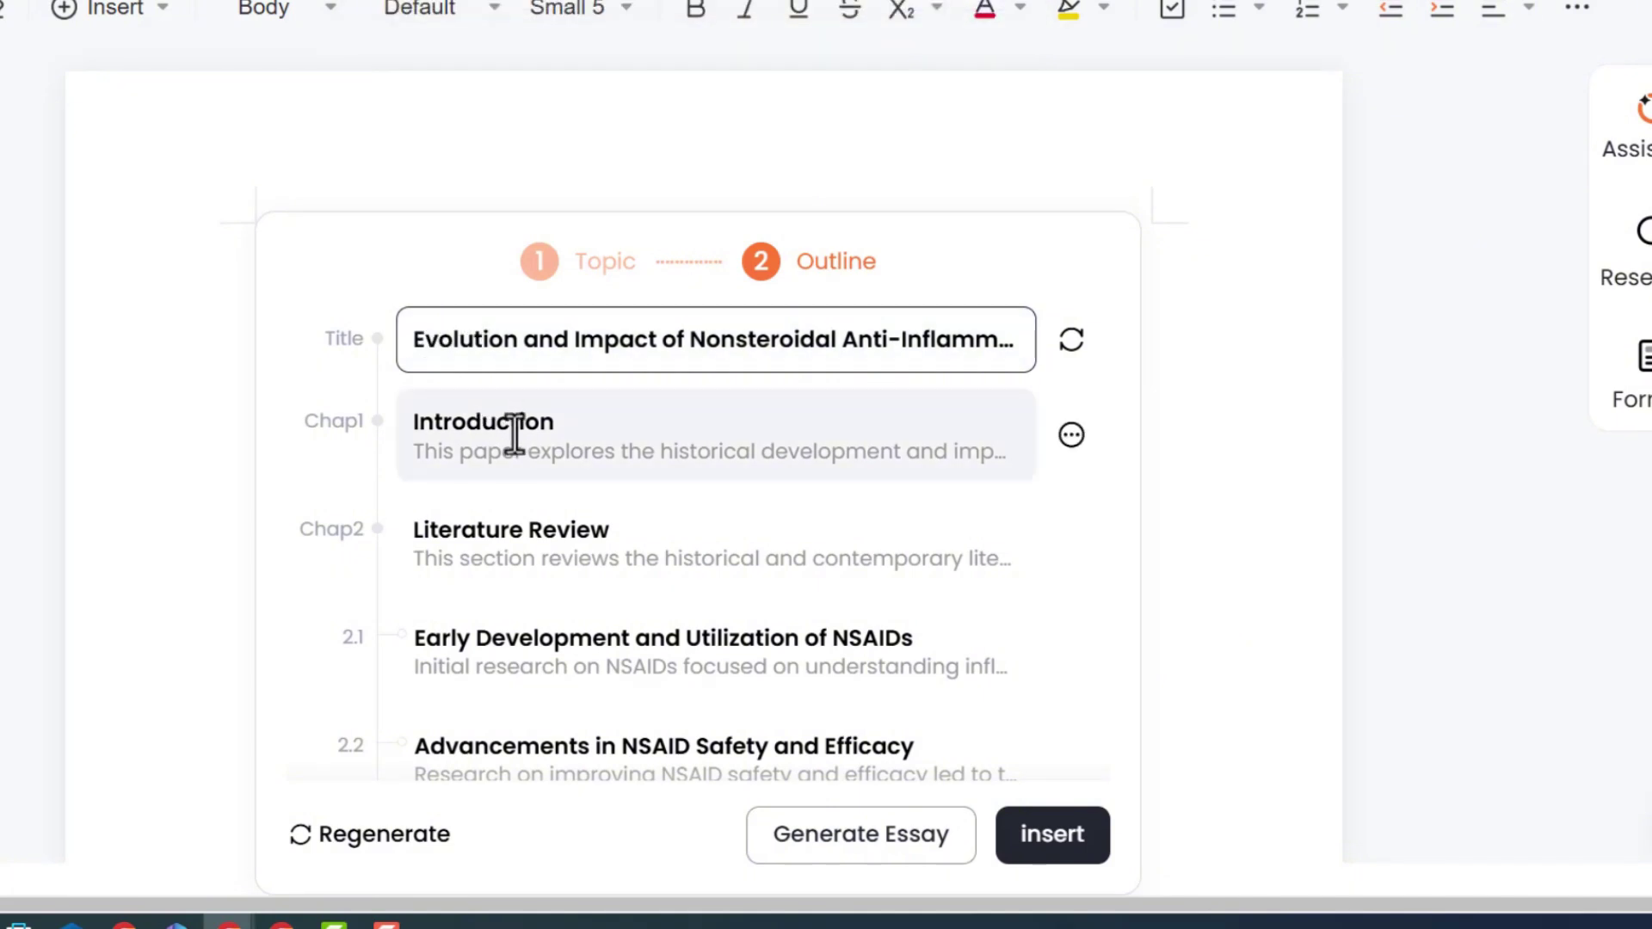
{"action": "scroll", "coordinate": [520, 542], "scroll_direction": "down", "scroll_amount": 2}
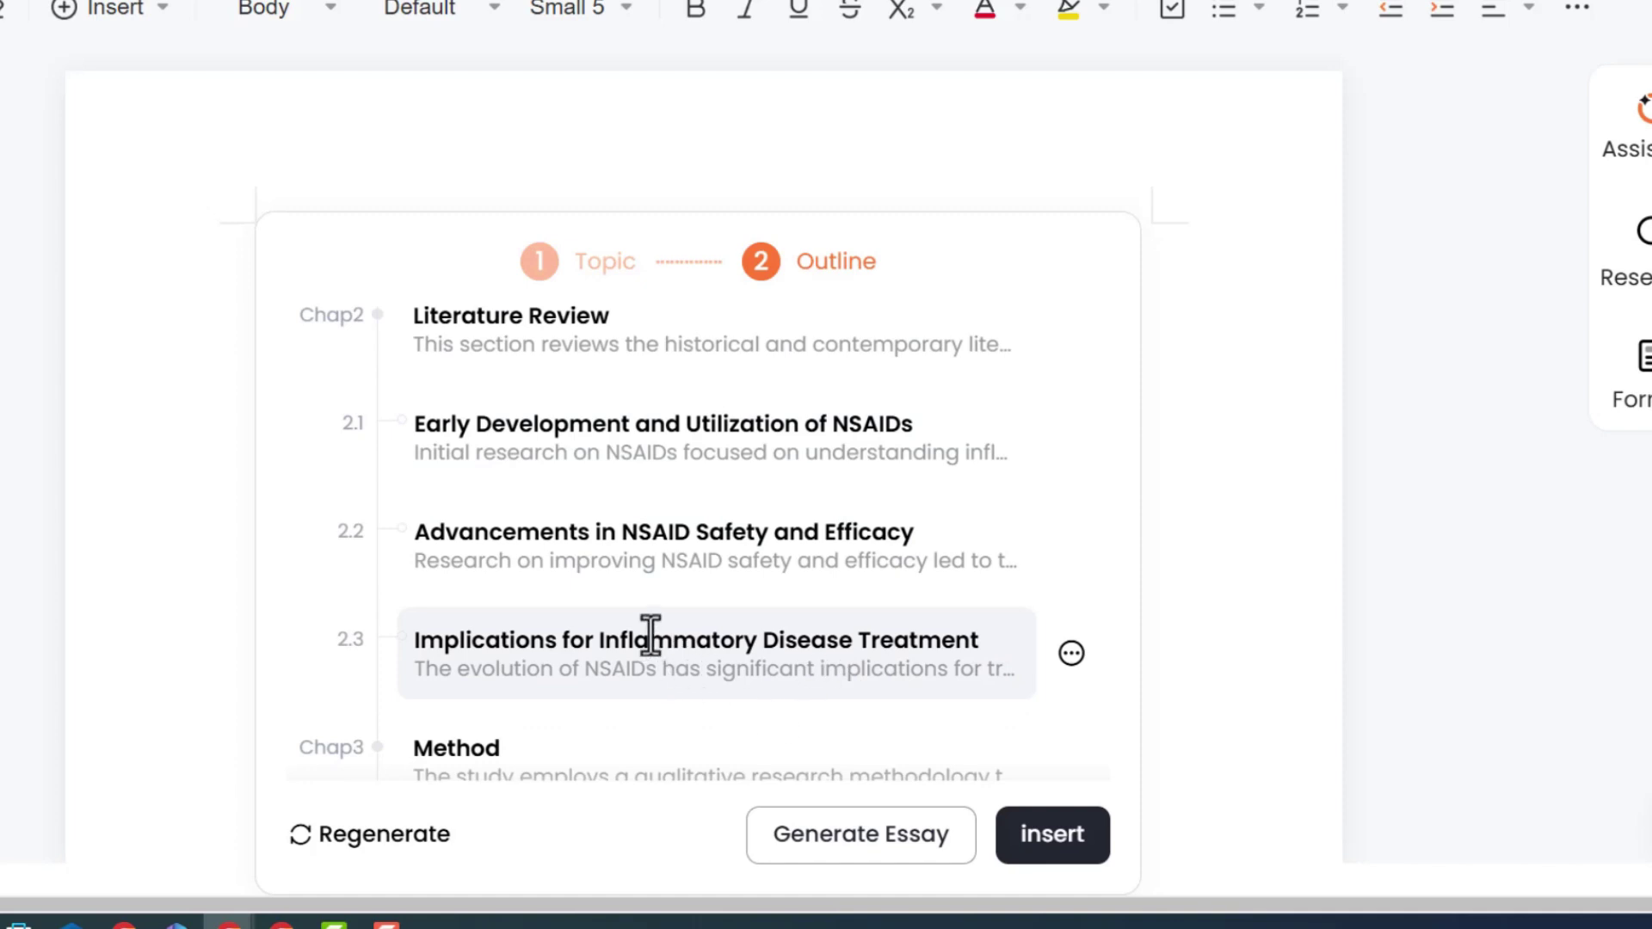
{"action": "scroll", "coordinate": [642, 566], "scroll_direction": "down", "scroll_amount": 2}
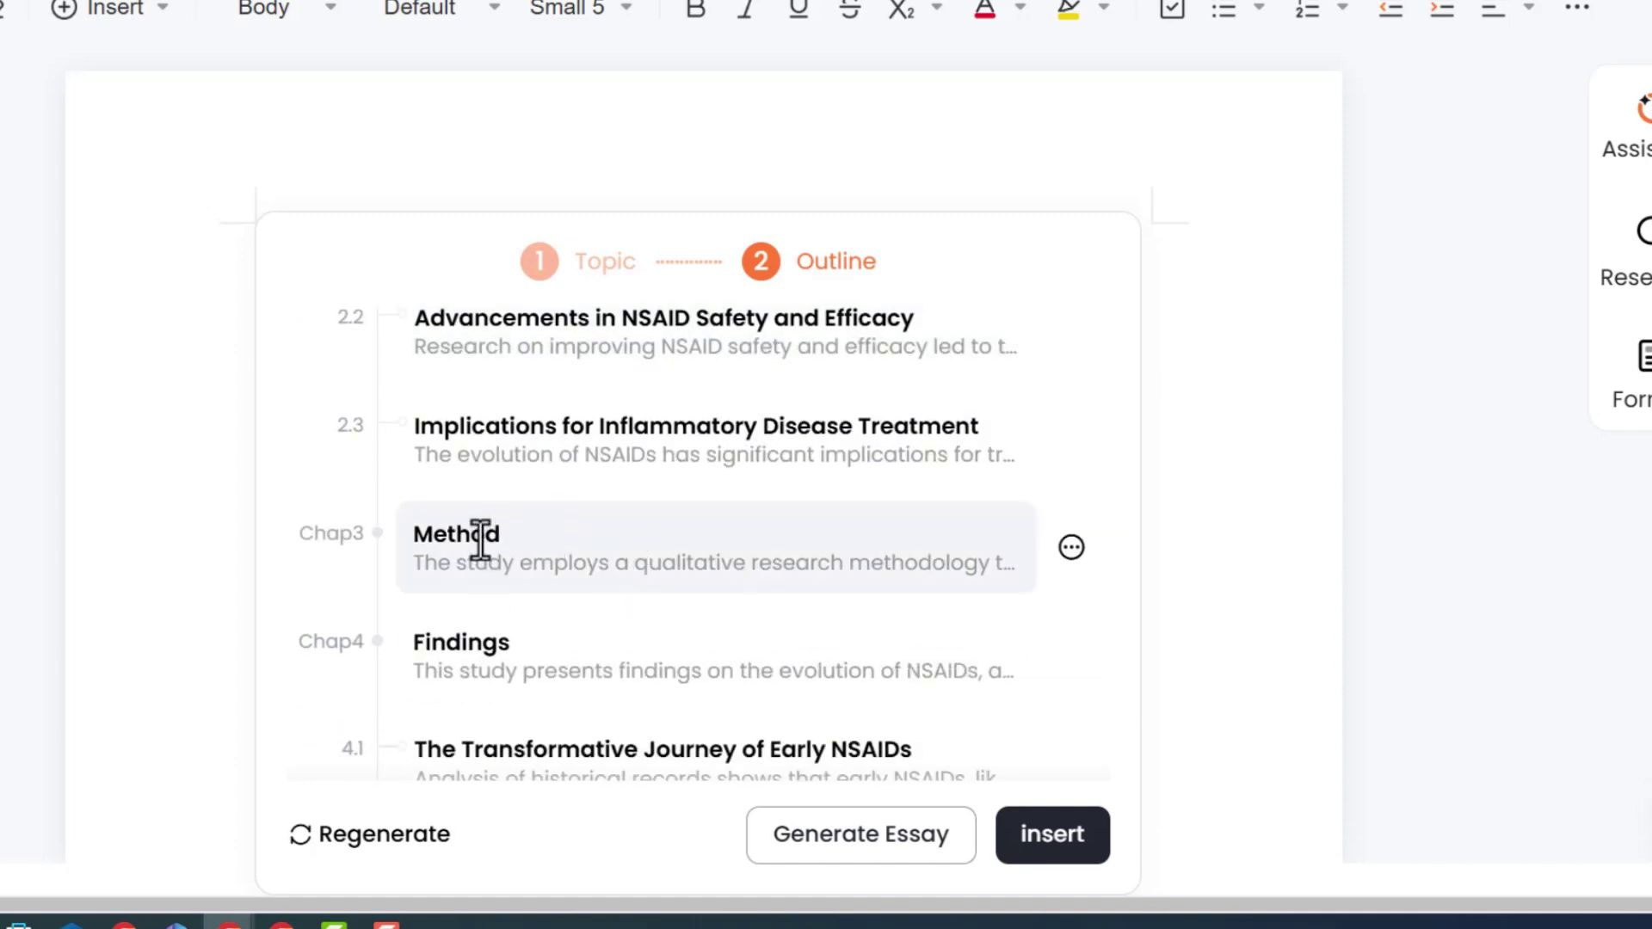
{"action": "scroll", "coordinate": [481, 538], "scroll_direction": "down", "scroll_amount": 2}
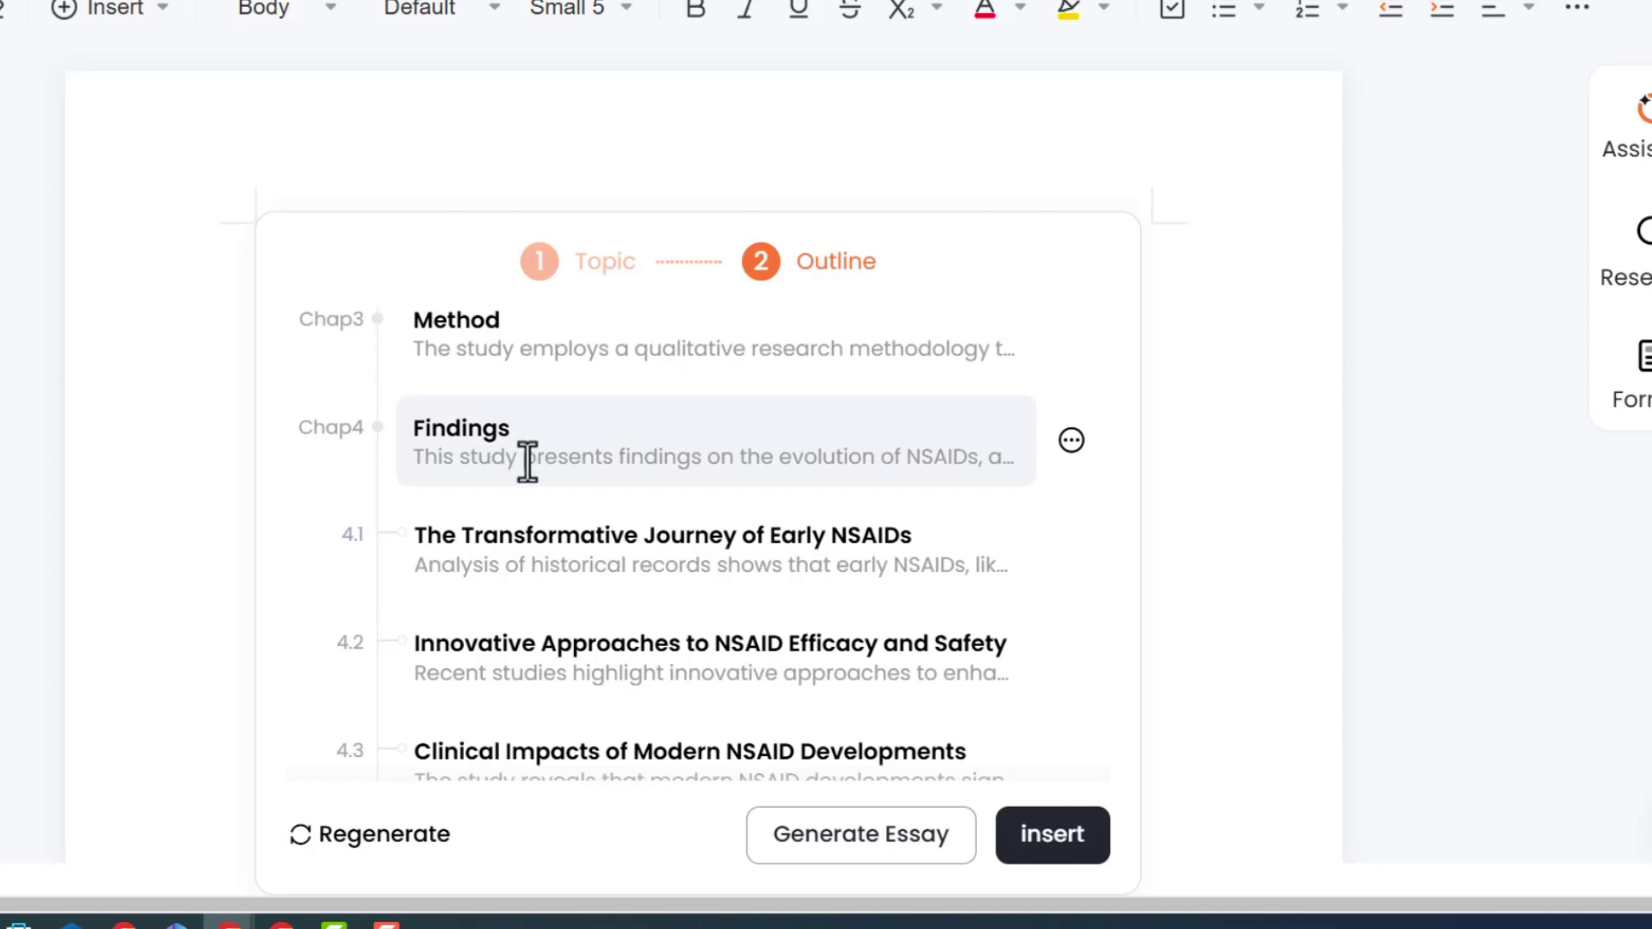
{"action": "scroll", "coordinate": [545, 560], "scroll_direction": "down", "scroll_amount": 2}
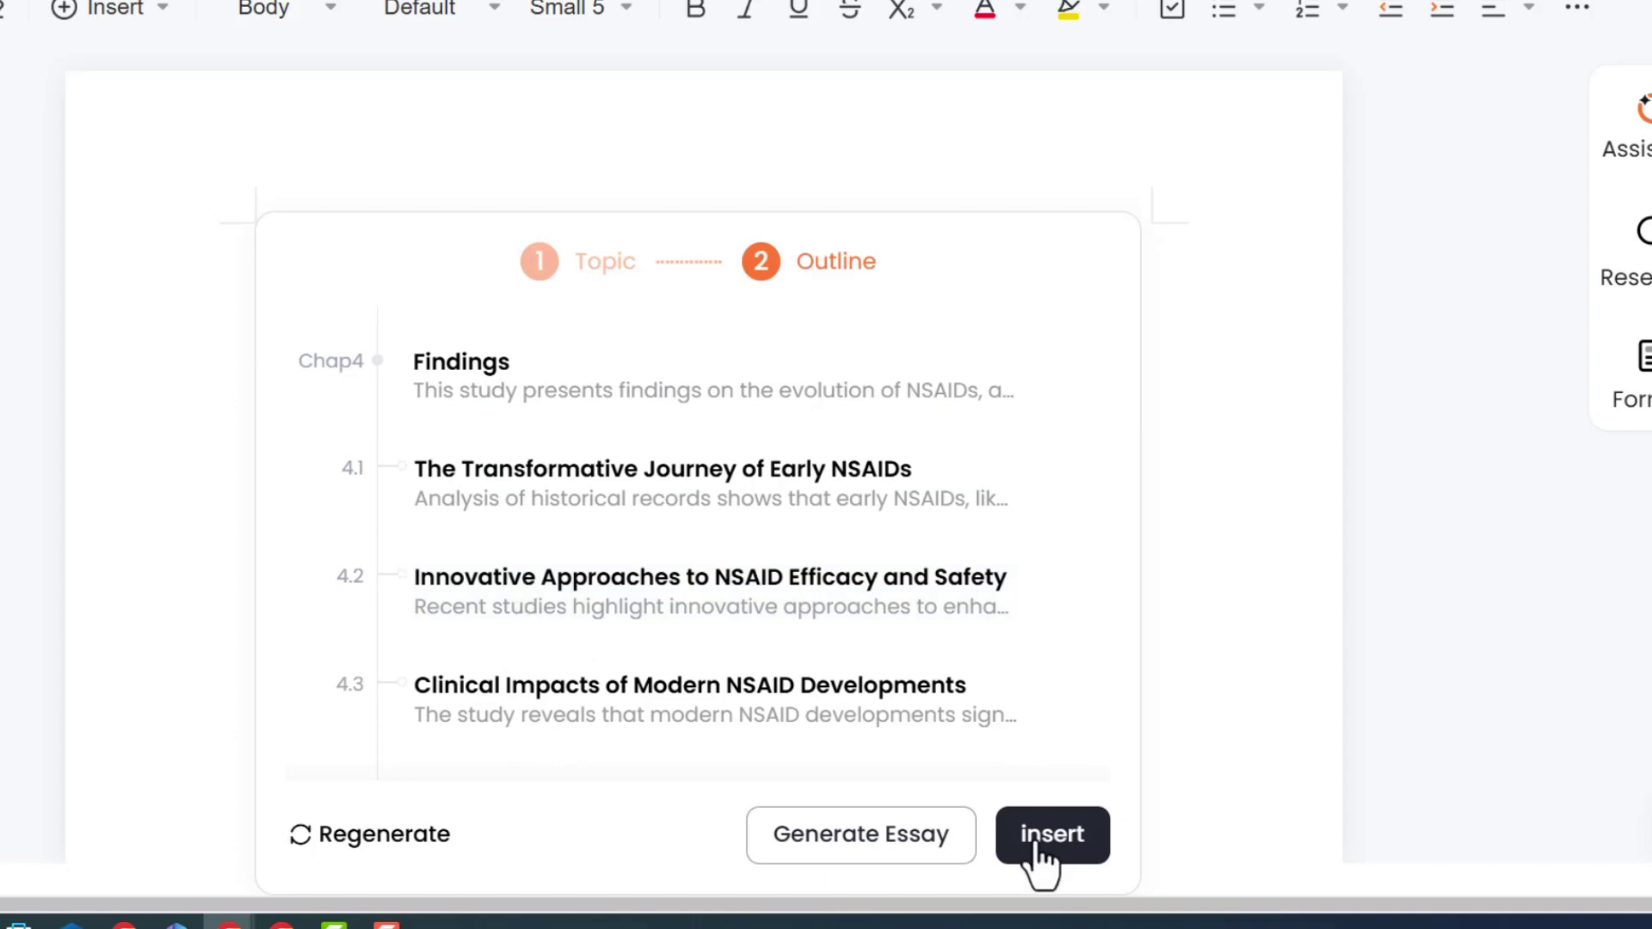
{"action": "scroll", "coordinate": [564, 479], "scroll_direction": "up", "scroll_amount": 5}
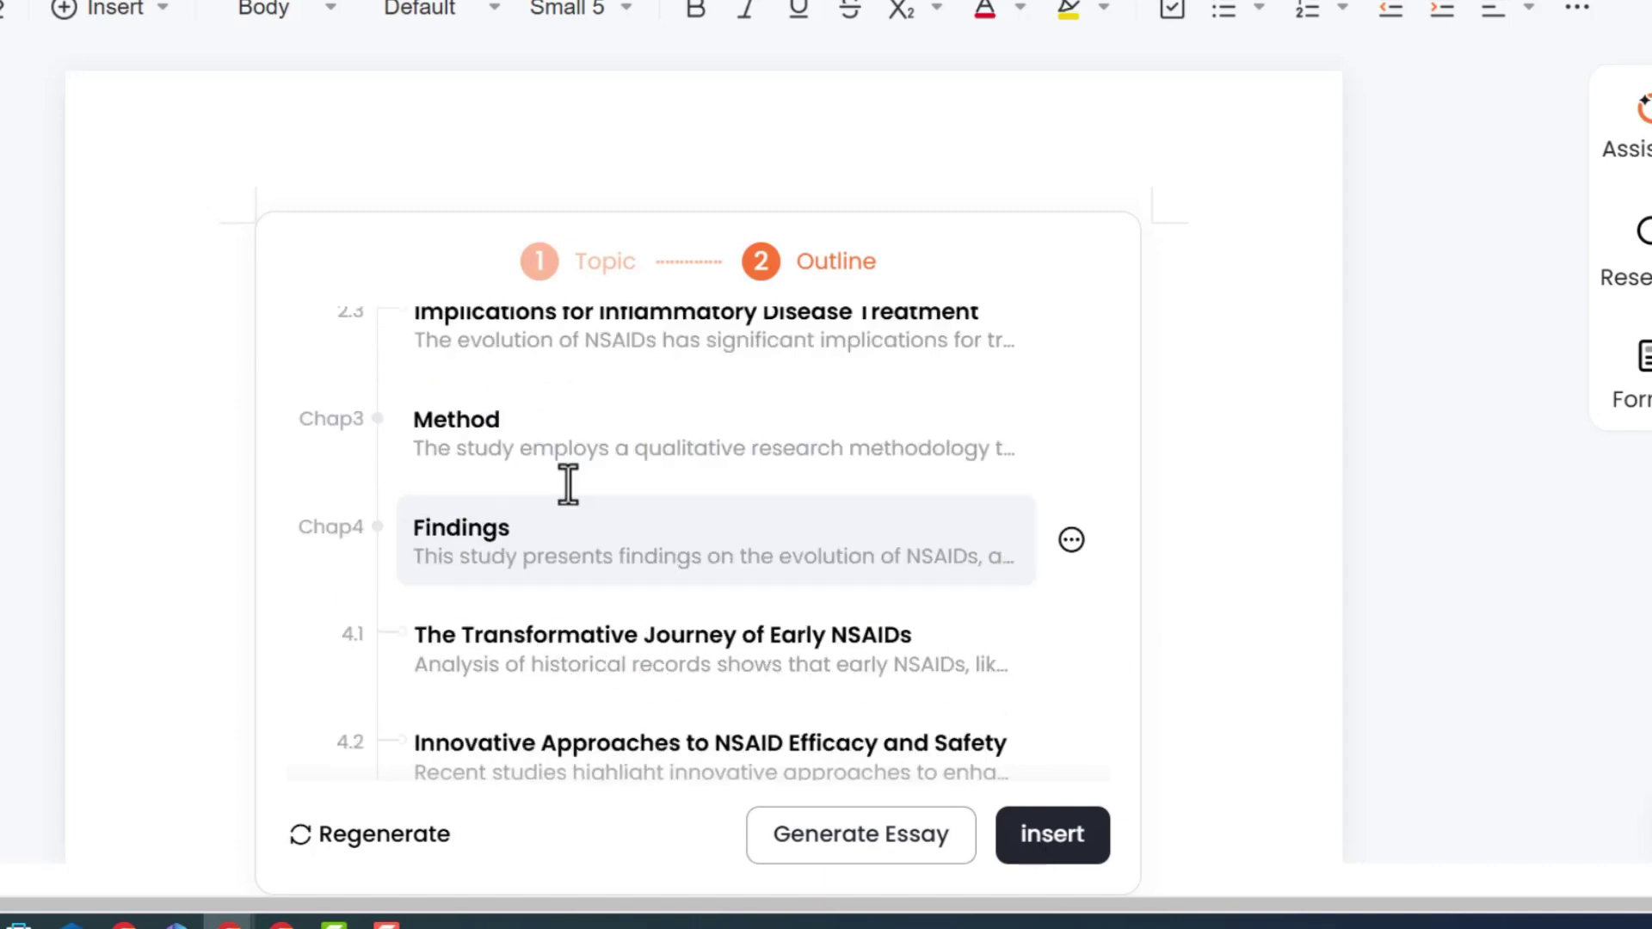
{"action": "scroll", "coordinate": [437, 415], "scroll_direction": "up", "scroll_amount": 3}
{"action": "left_click", "coordinate": [1072, 435]}
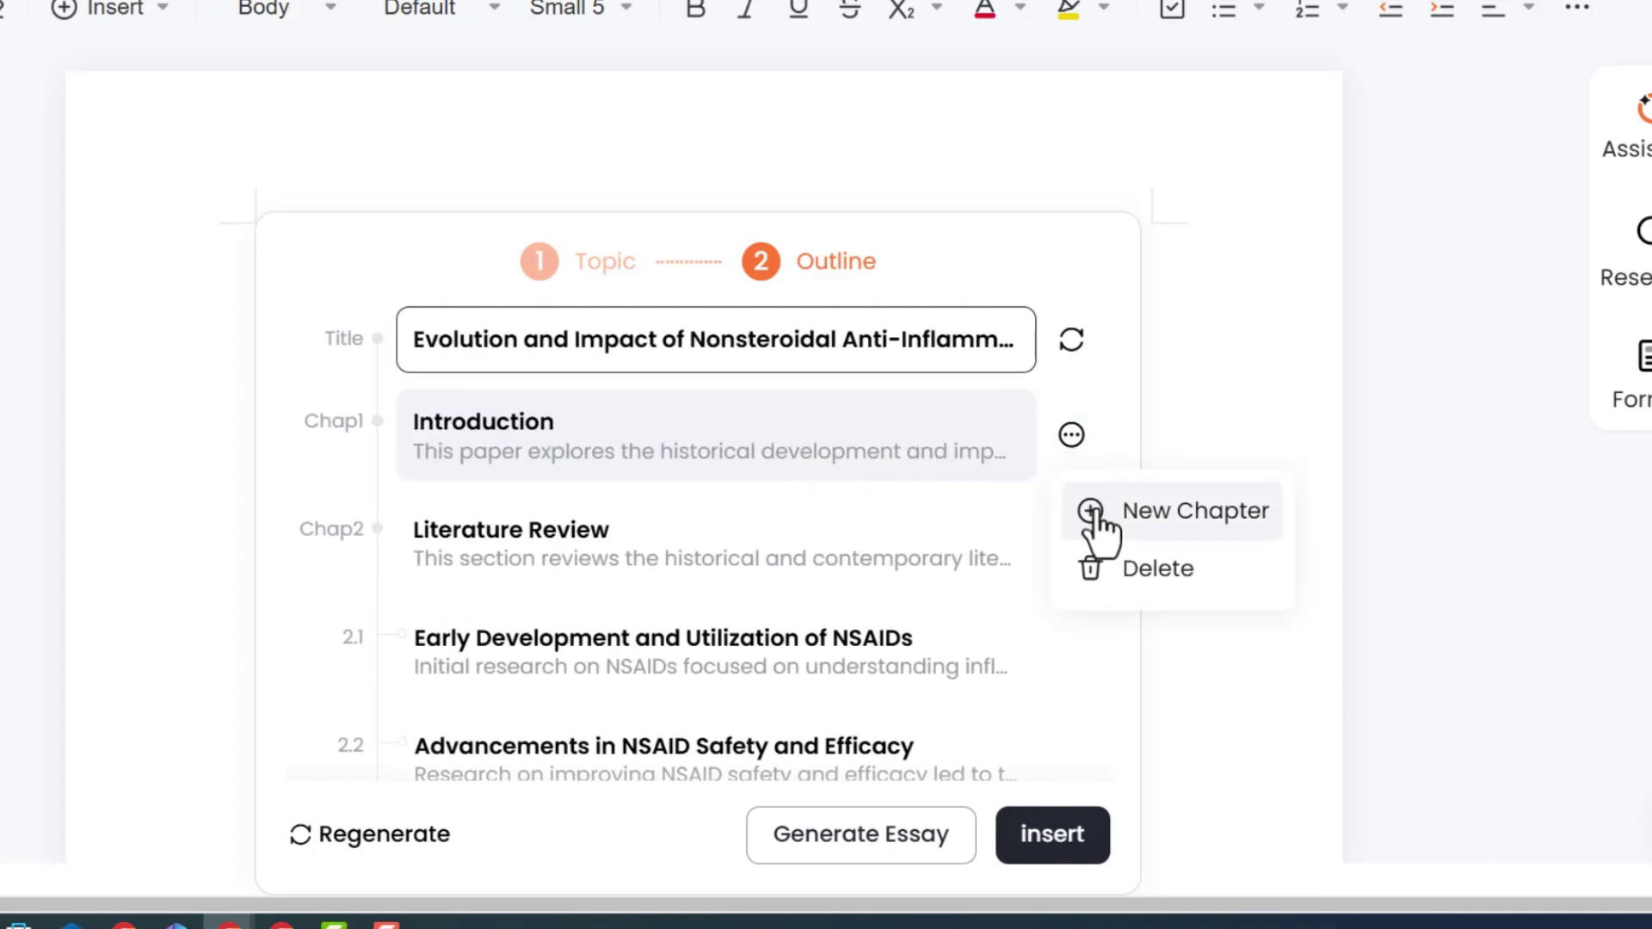
{"action": "left_click", "coordinate": [897, 537]}
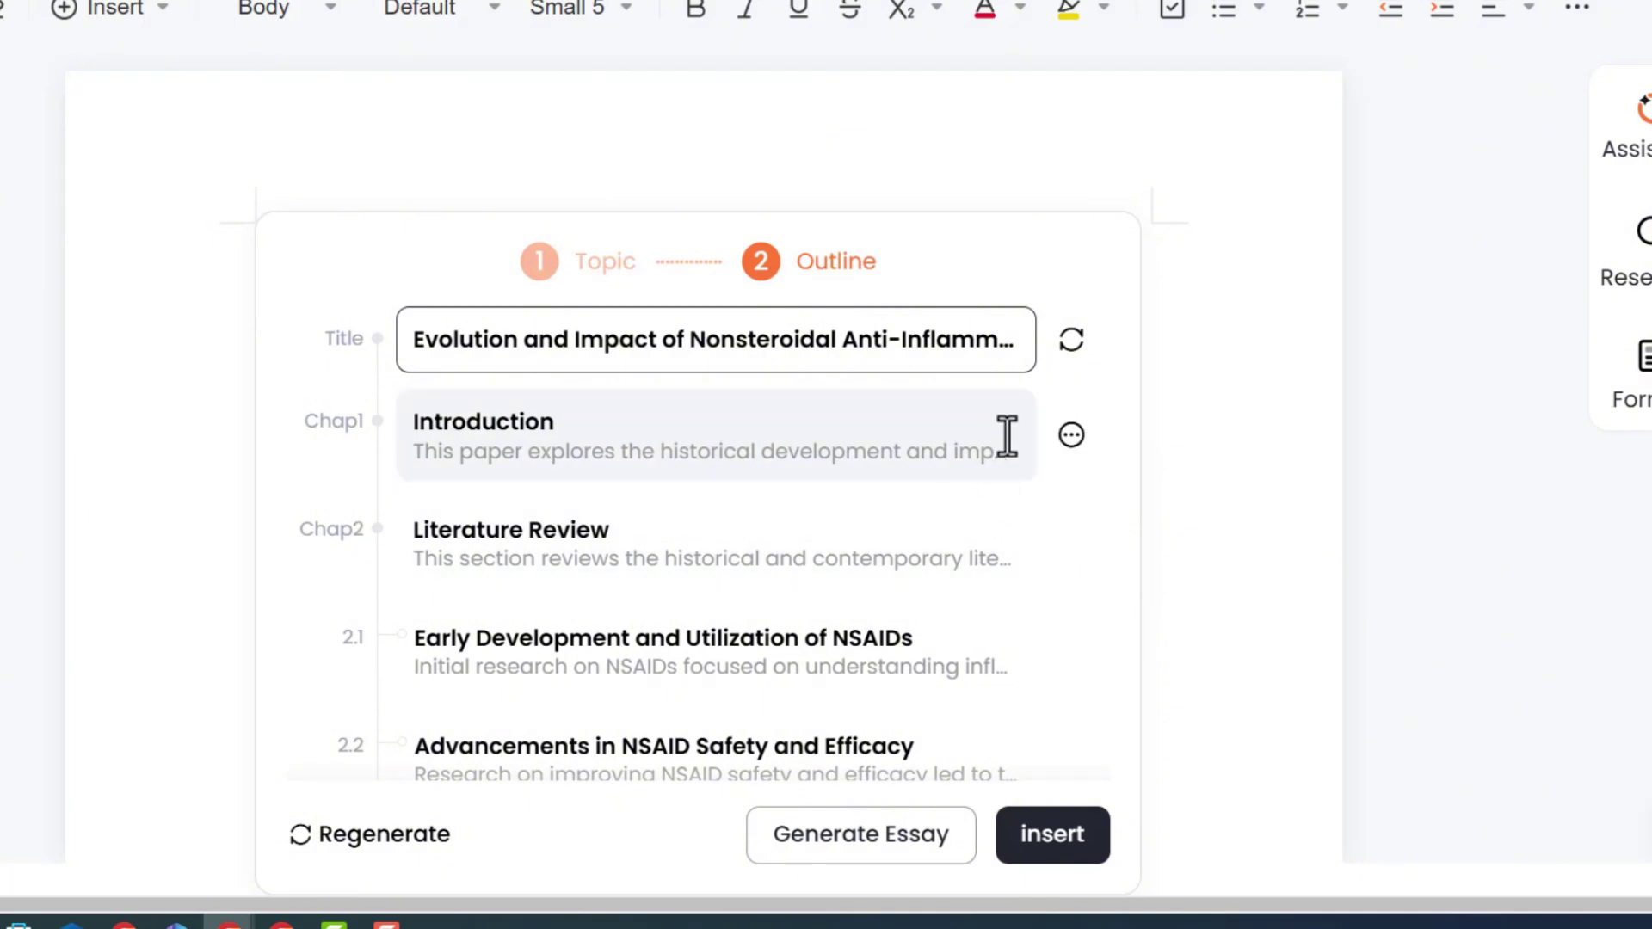
{"action": "left_click", "coordinate": [1071, 435]}
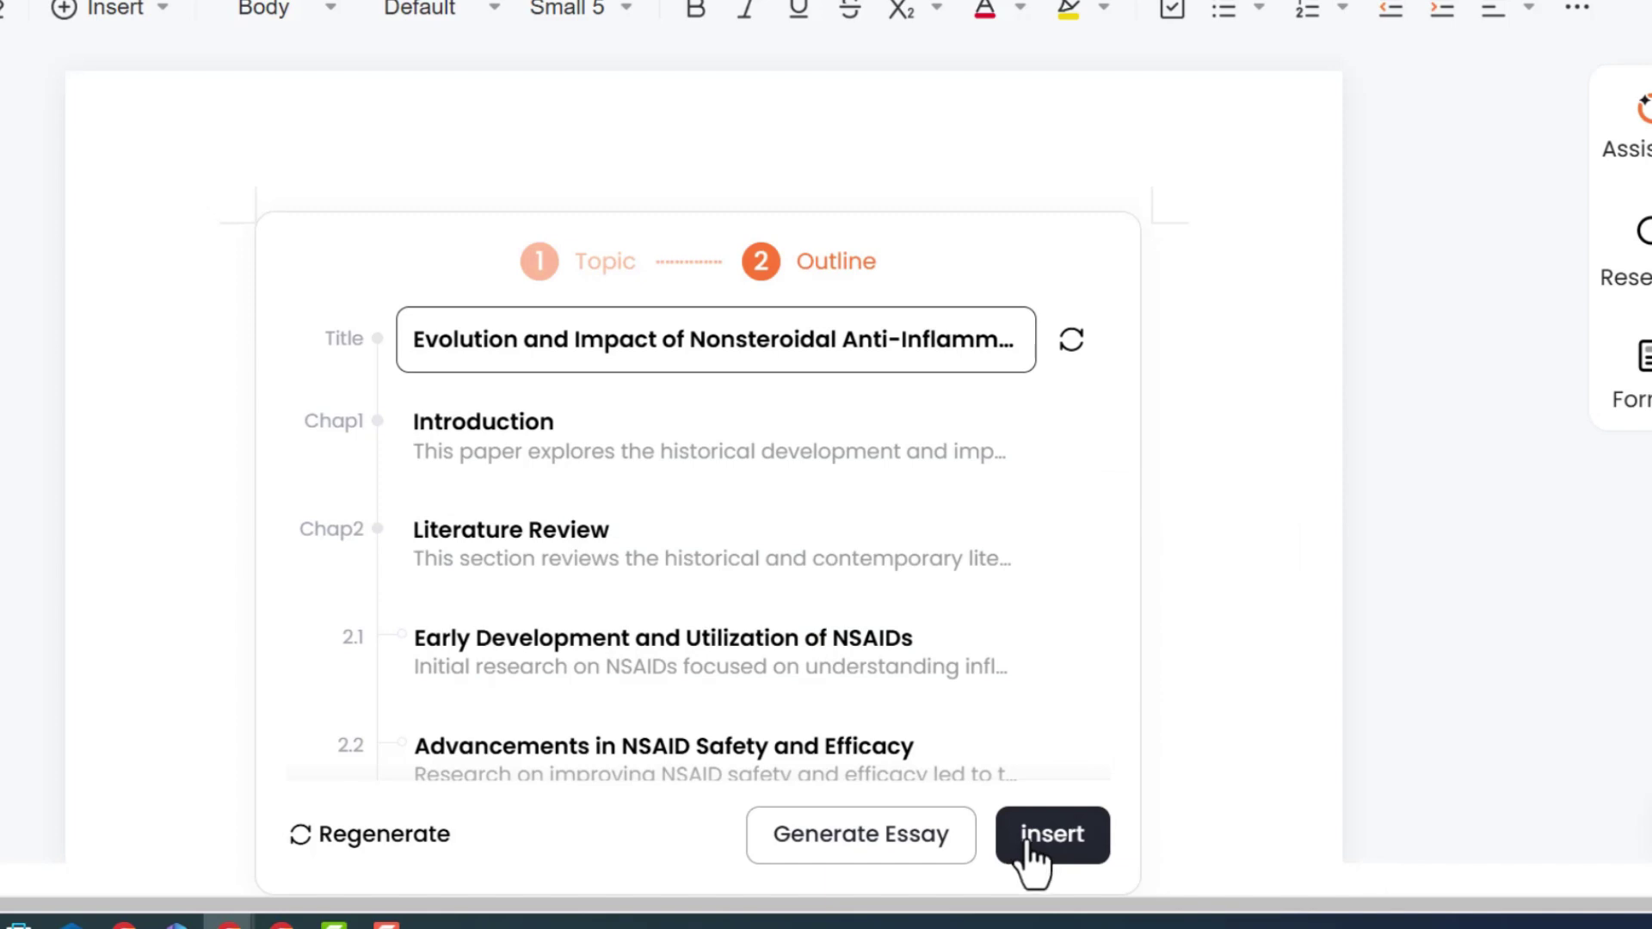
Step: Generate the full NSAIDs essay, about 11.60k words, from the outline
{"action": "left_click", "coordinate": [914, 843]}
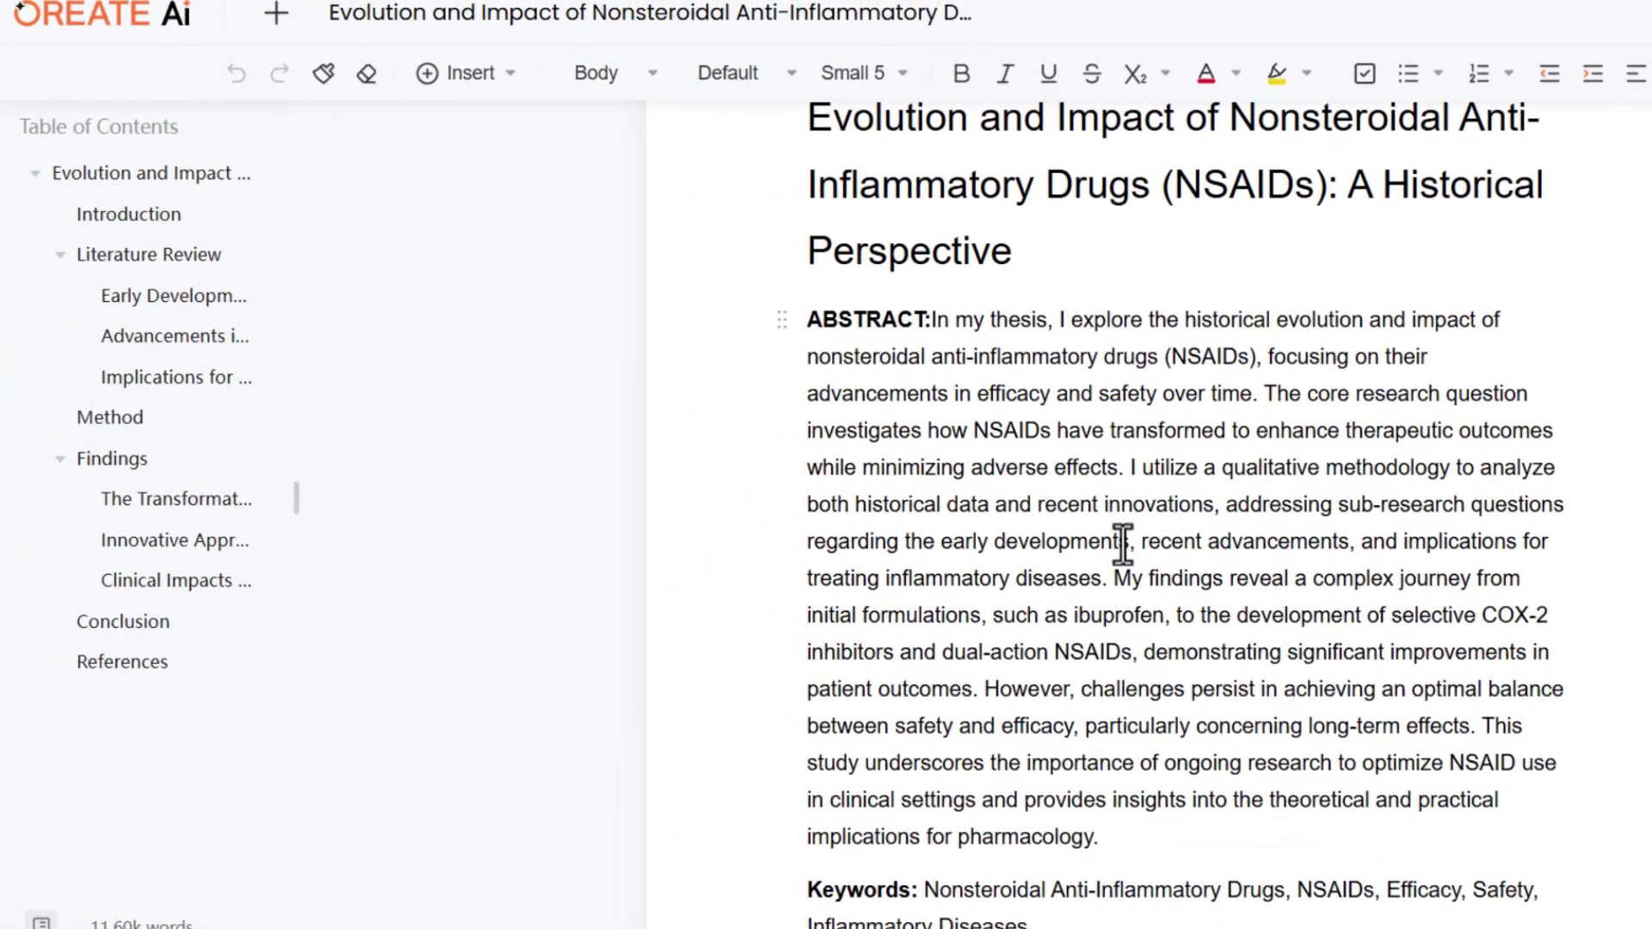
Step: Select the essay title and keywords while reviewing the top of the draft
{"action": "scroll", "coordinate": [1123, 543], "scroll_direction": "up", "scroll_amount": 3}
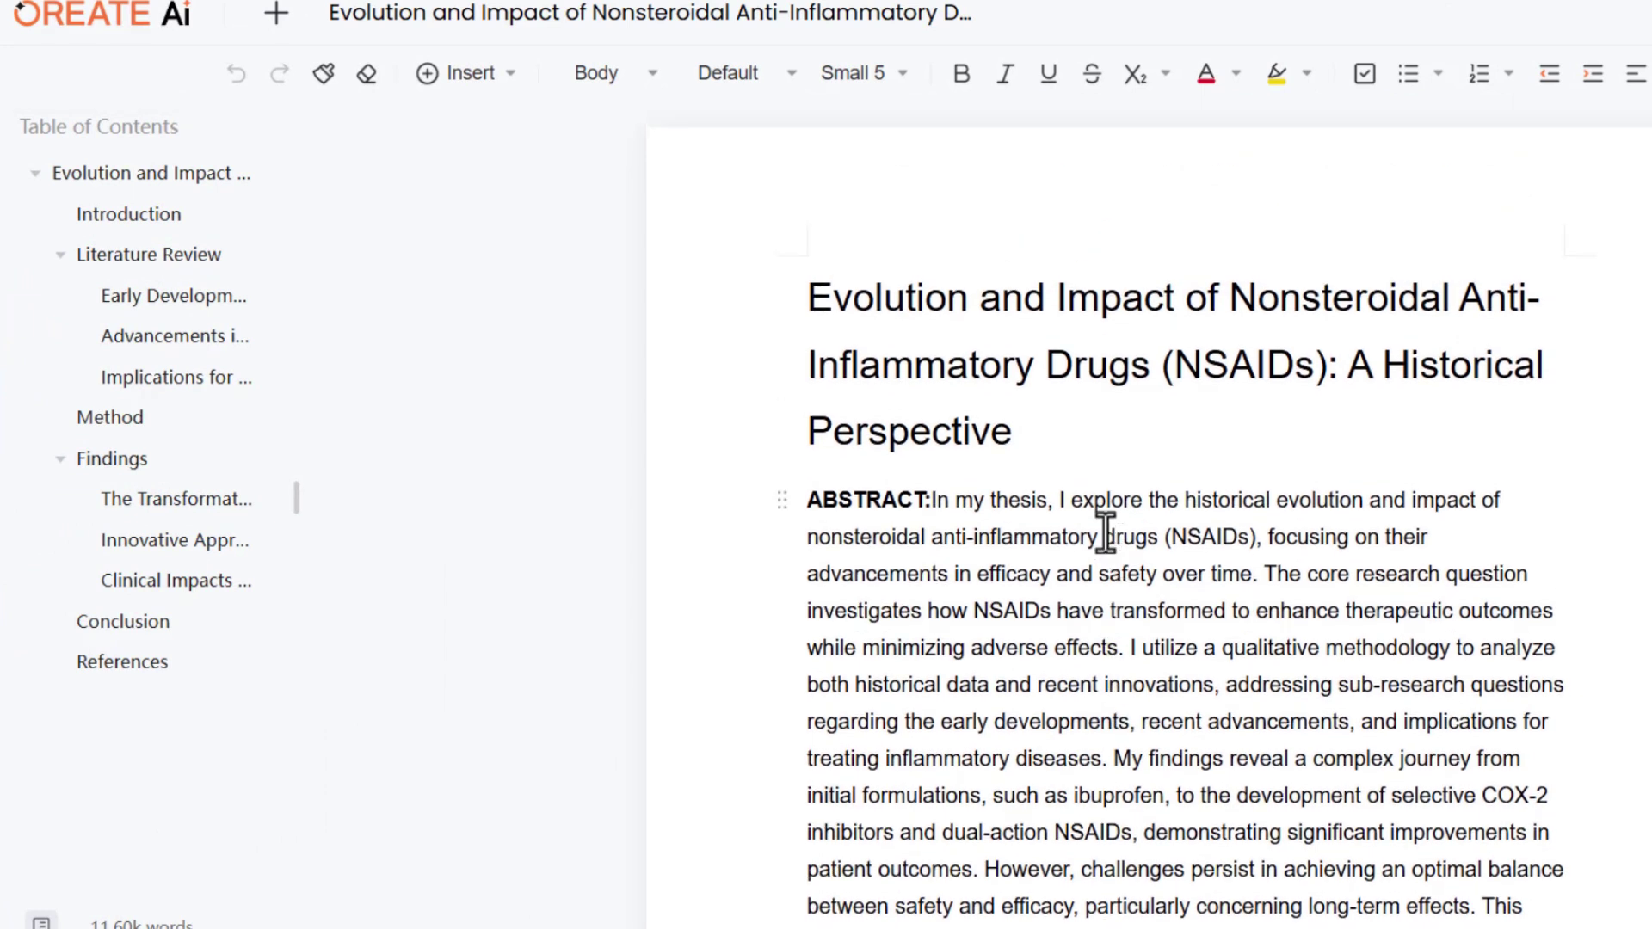
{"action": "left_click_drag", "start_coordinate": [1030, 438], "coordinate": [804, 315]}
{"action": "scroll", "coordinate": [905, 519], "scroll_direction": "down", "scroll_amount": 2}
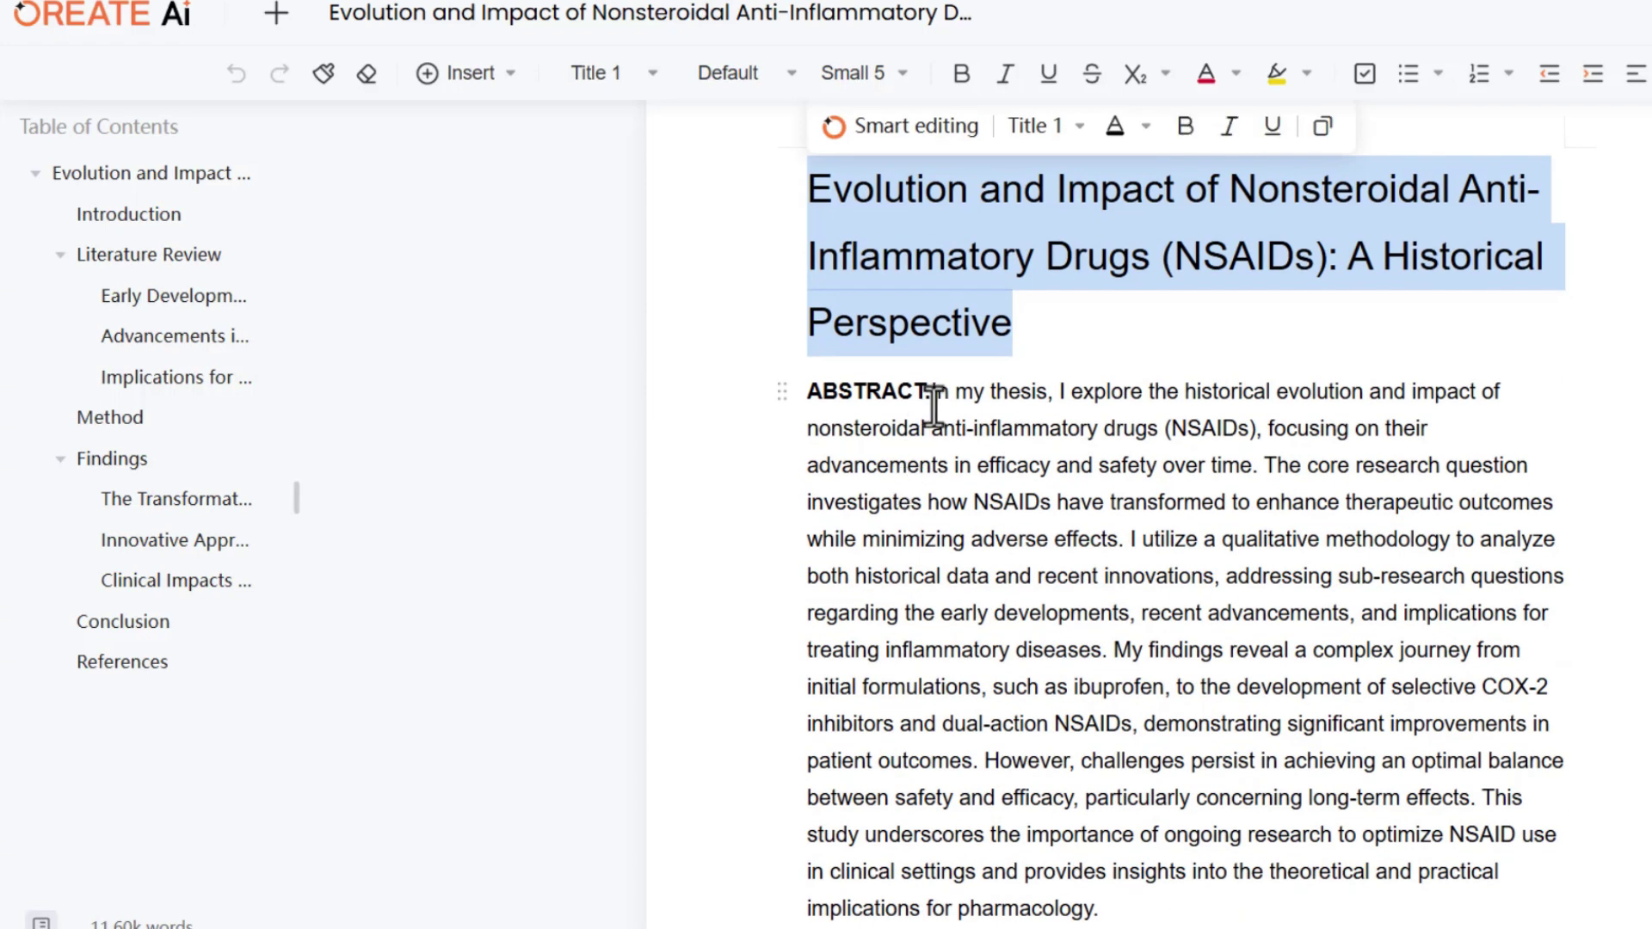
{"action": "scroll", "coordinate": [940, 435], "scroll_direction": "down", "scroll_amount": 10}
{"action": "left_click_drag", "start_coordinate": [1035, 454], "coordinate": [922, 430]}
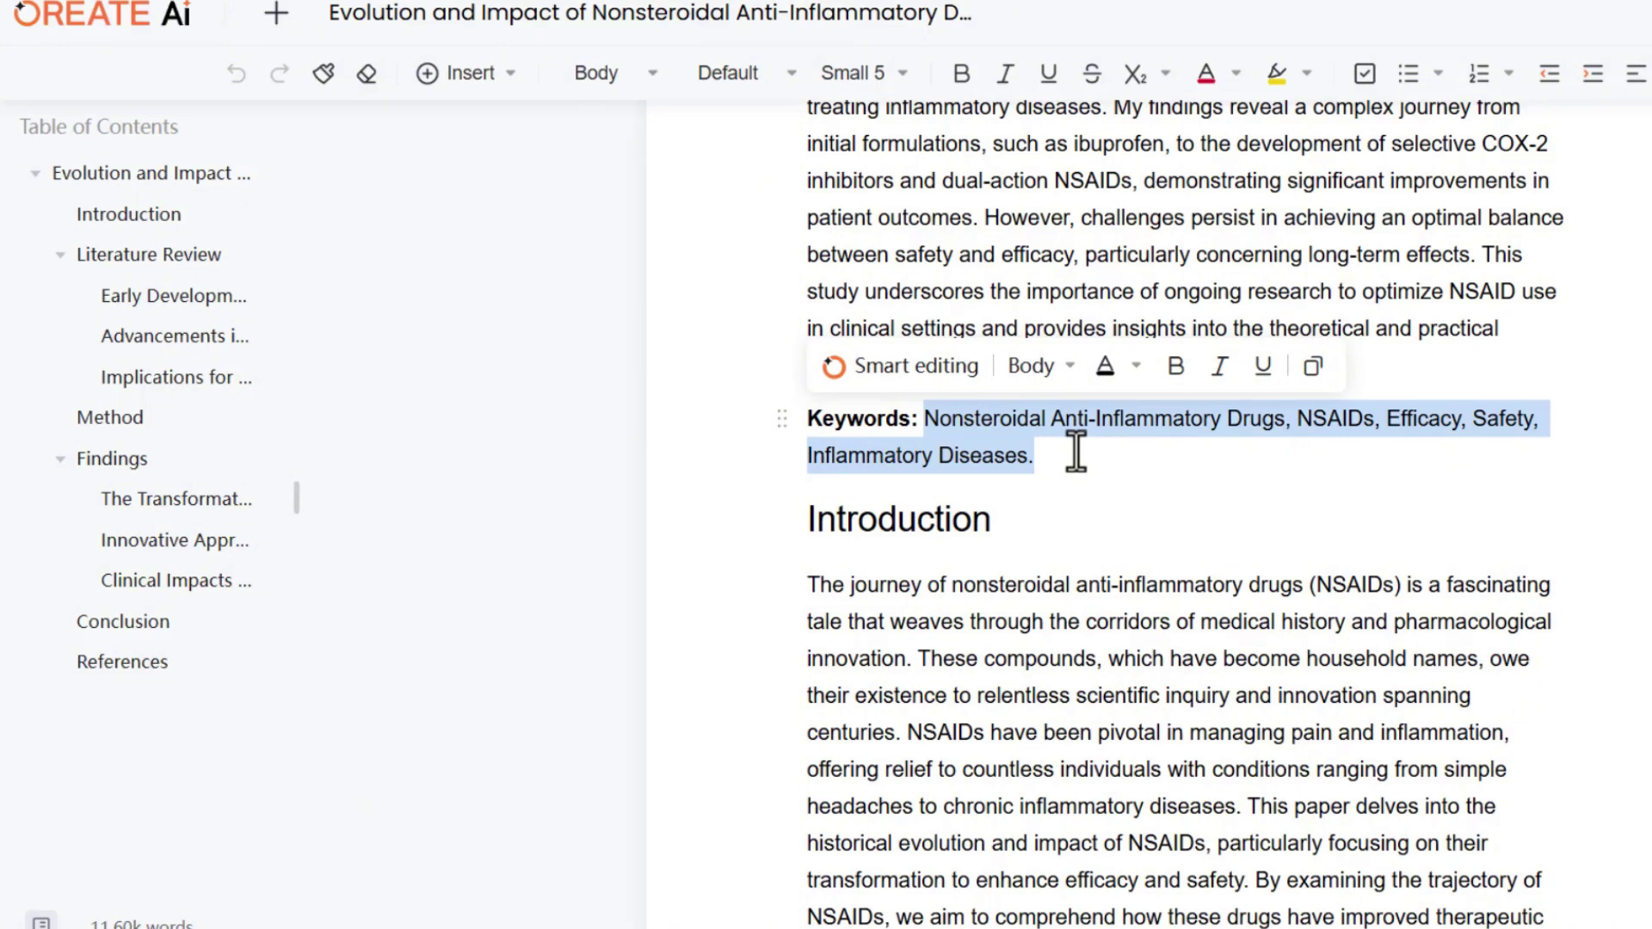
{"action": "scroll", "coordinate": [1025, 567], "scroll_direction": "down", "scroll_amount": 20}
{"action": "scroll", "coordinate": [957, 394], "scroll_direction": "down", "scroll_amount": 20}
{"action": "scroll", "coordinate": [1106, 499], "scroll_direction": "up", "scroll_amount": 8}
{"action": "scroll", "coordinate": [1106, 499], "scroll_direction": "up", "scroll_amount": 20}
{"action": "scroll", "coordinate": [1243, 322], "scroll_direction": "down", "scroll_amount": 6}
{"action": "left_click_drag", "start_coordinate": [1382, 382], "coordinate": [994, 379]}
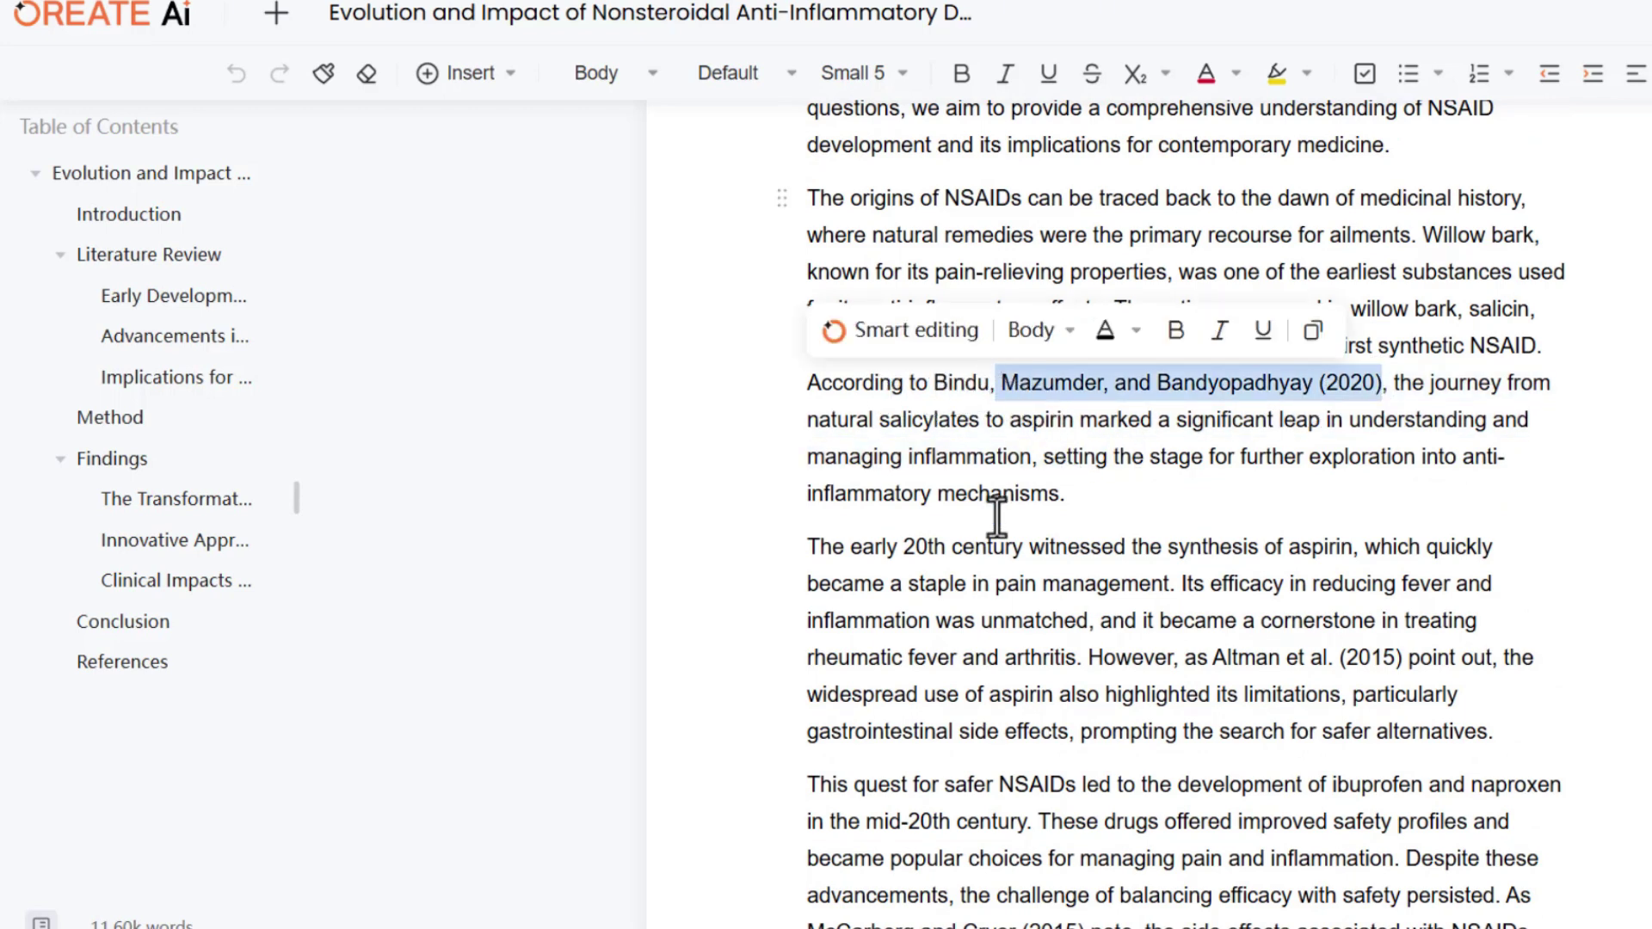
{"action": "scroll", "coordinate": [1144, 447], "scroll_direction": "down", "scroll_amount": 4}
Step: Match in-text citations like Altman et al. (2015) to their References list entries
{"action": "left_click_drag", "start_coordinate": [1403, 439], "coordinate": [1198, 443]}
{"action": "scroll", "coordinate": [1089, 641], "scroll_direction": "down", "scroll_amount": 4}
{"action": "left_click_drag", "start_coordinate": [1086, 499], "coordinate": [852, 499]}
{"action": "scroll", "coordinate": [1296, 599], "scroll_direction": "down", "scroll_amount": 5}
{"action": "left_click_drag", "start_coordinate": [1466, 557], "coordinate": [1290, 559]}
{"action": "scroll", "coordinate": [1118, 619], "scroll_direction": "down", "scroll_amount": 5}
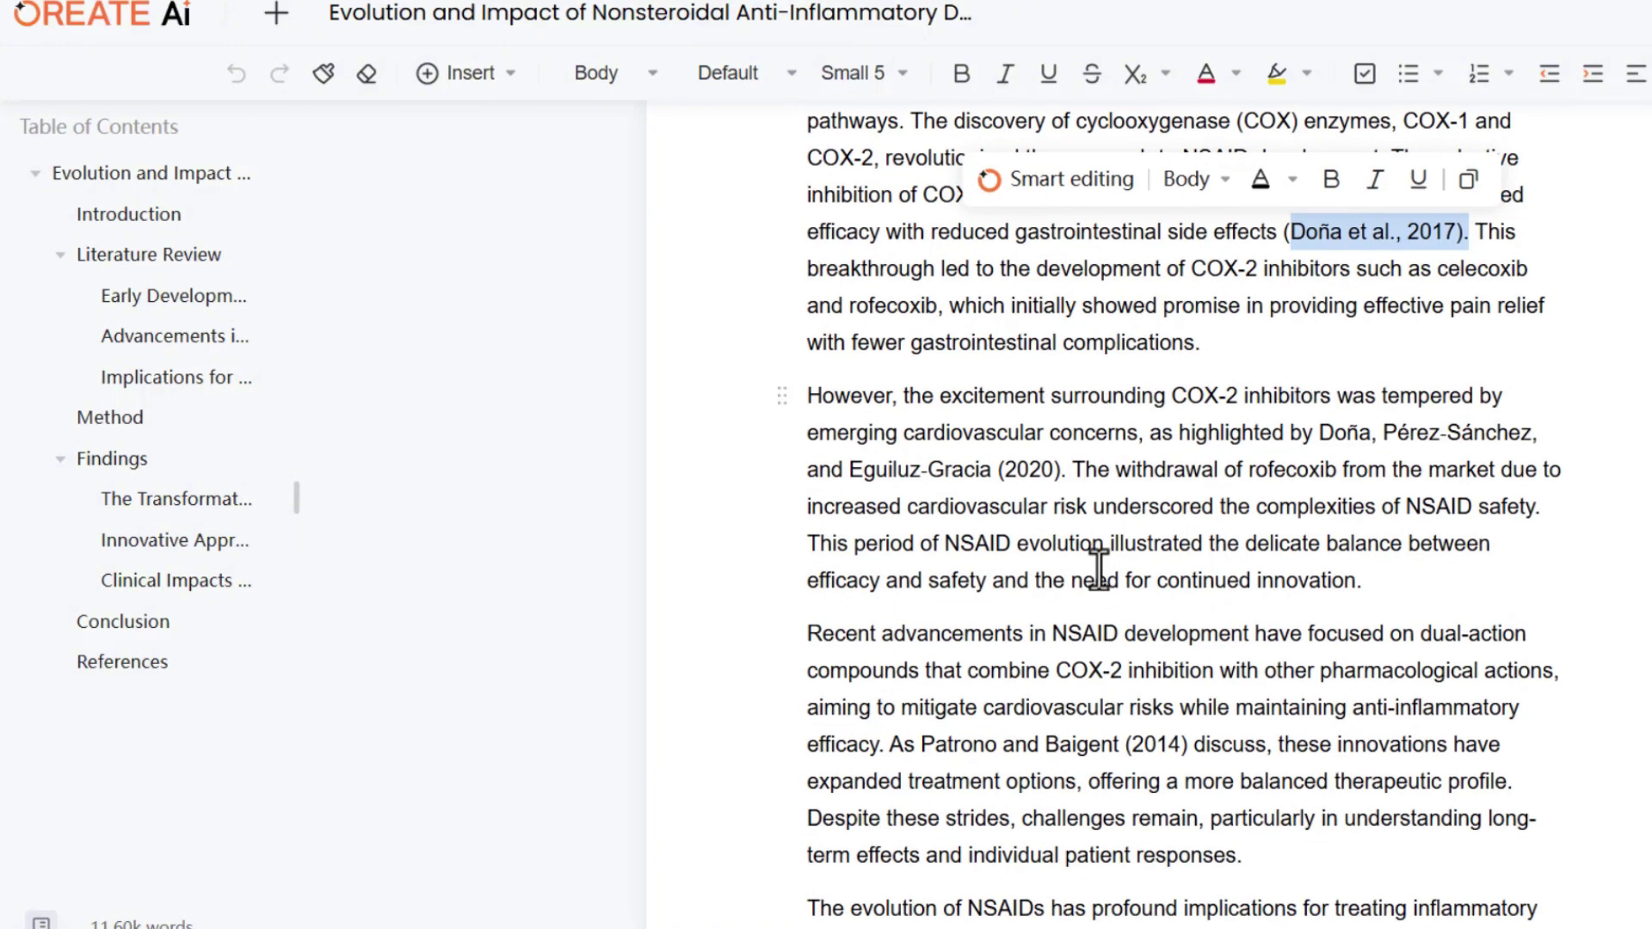
{"action": "scroll", "coordinate": [1075, 551], "scroll_direction": "down", "scroll_amount": 12}
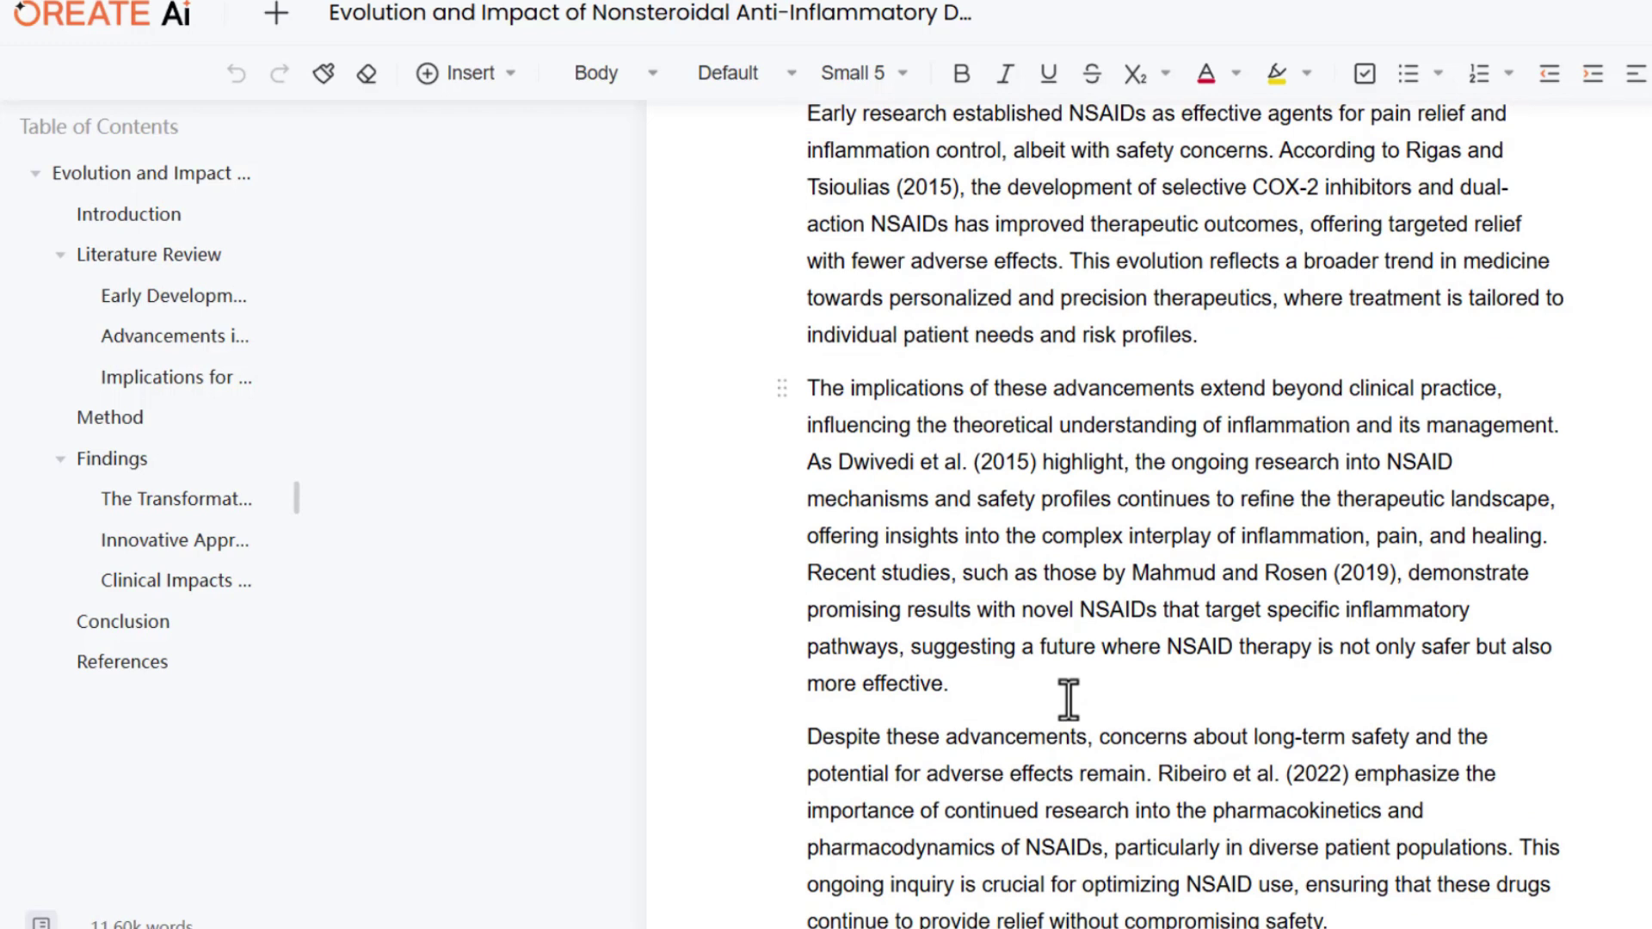
{"action": "scroll", "coordinate": [1041, 634], "scroll_direction": "down", "scroll_amount": 10}
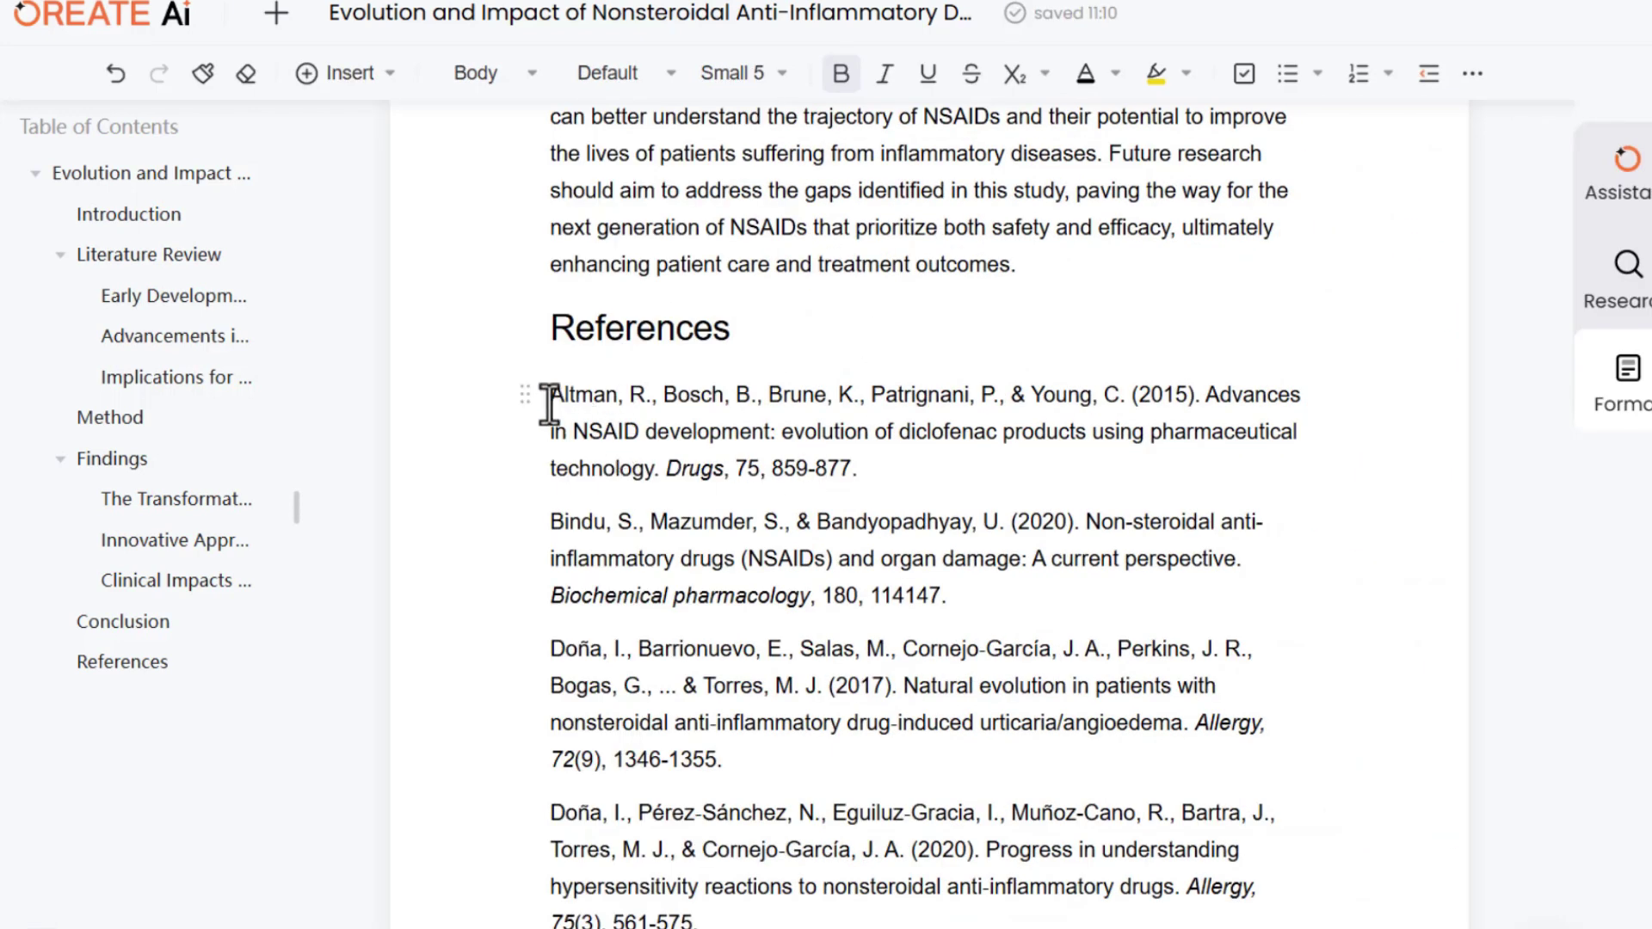
{"action": "scroll", "coordinate": [807, 472], "scroll_direction": "down", "scroll_amount": 15}
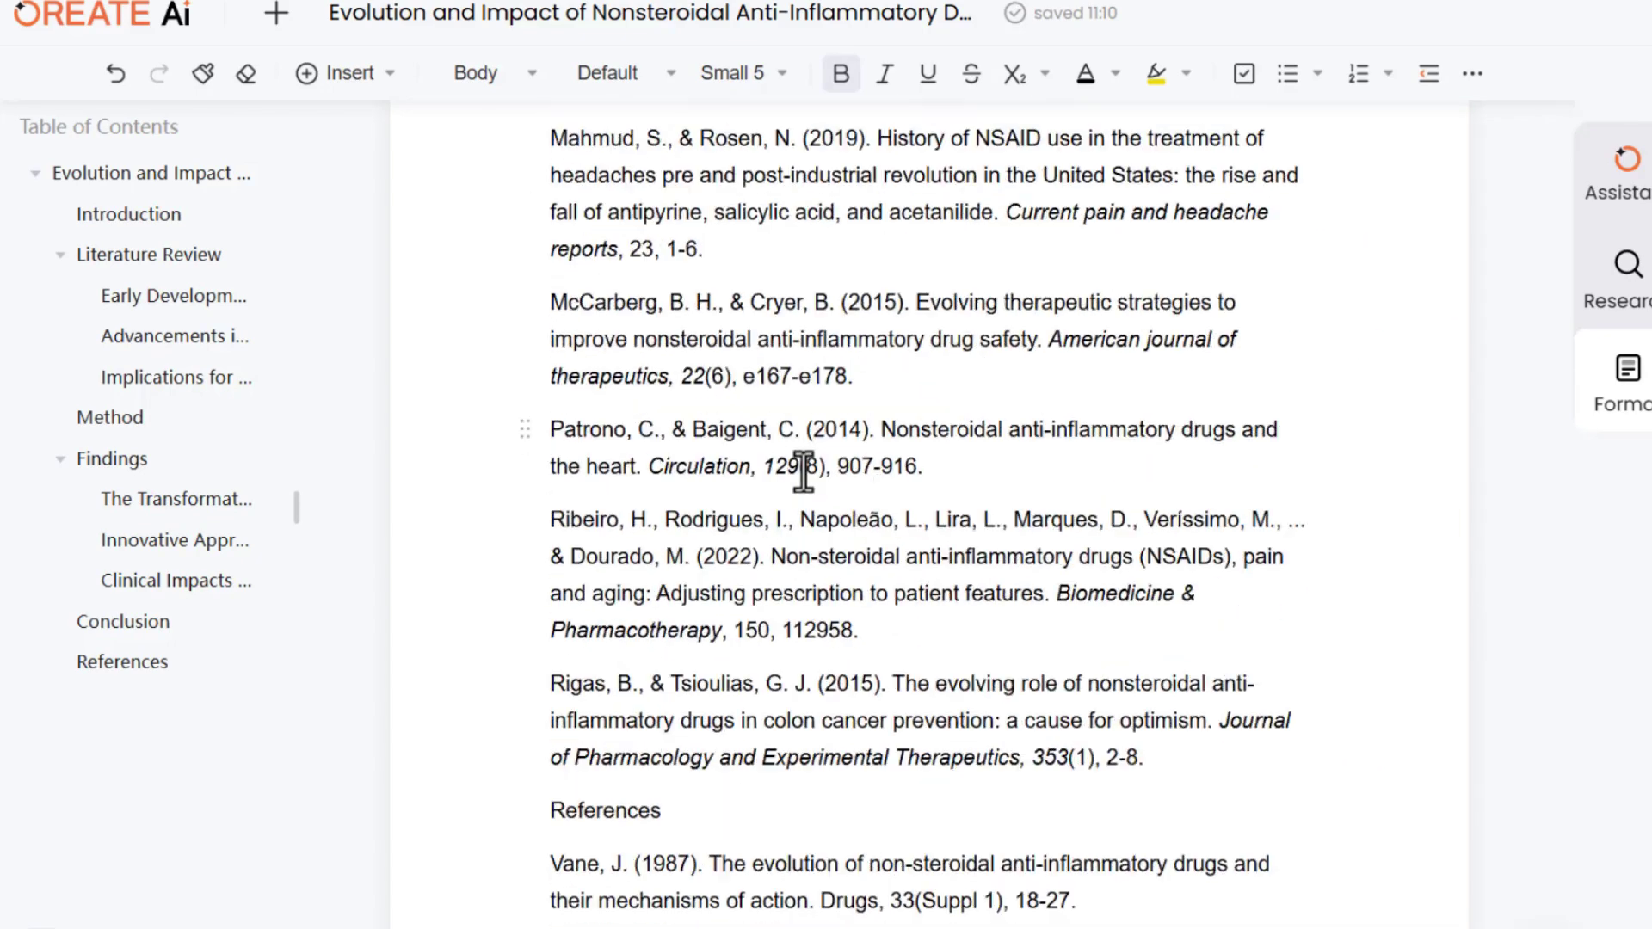
{"action": "scroll", "coordinate": [802, 471], "scroll_direction": "up", "scroll_amount": 15}
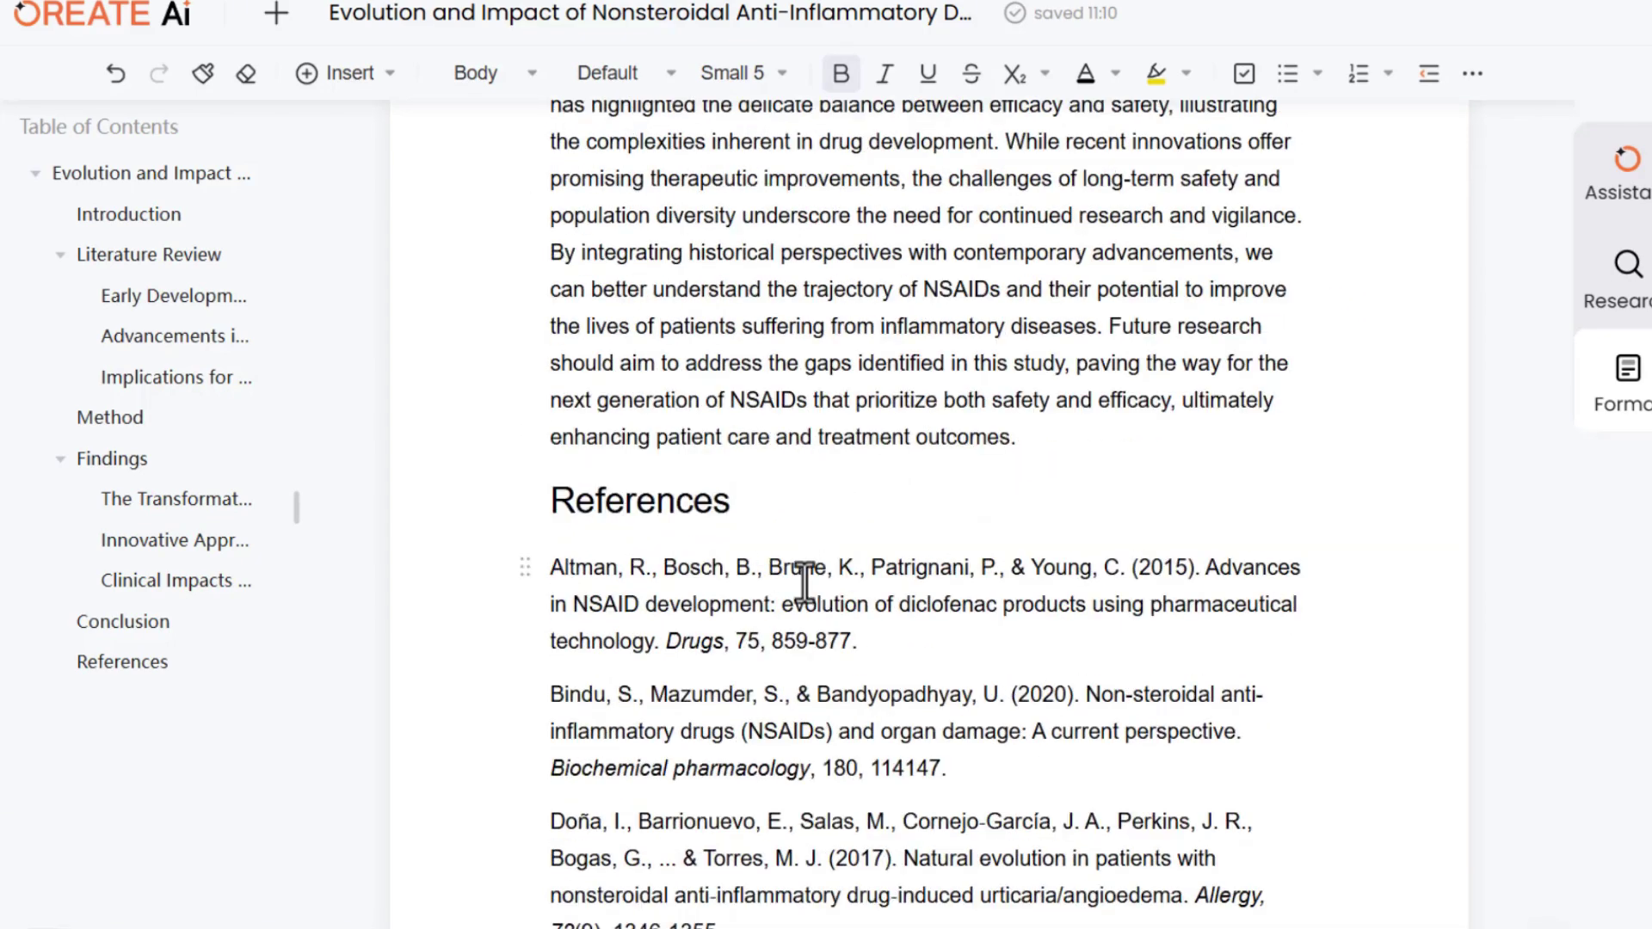
{"action": "left_click_drag", "start_coordinate": [857, 647], "coordinate": [568, 566]}
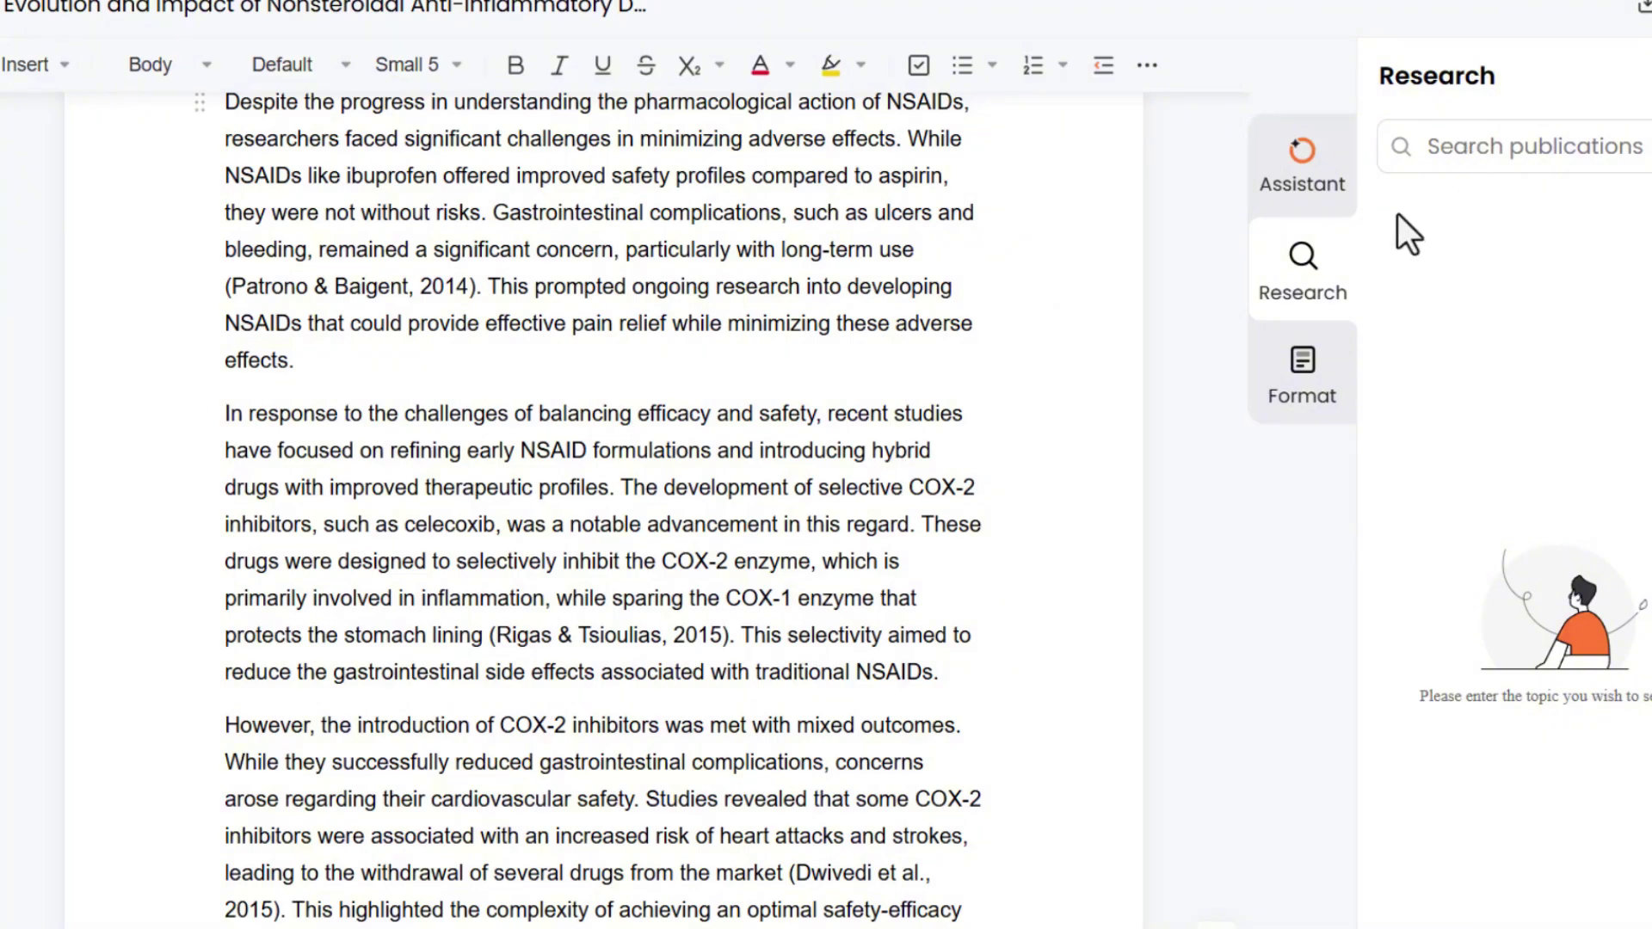
Step: Search publications using the first part of the essay title as search terms
{"action": "scroll", "coordinate": [906, 368], "scroll_direction": "up", "scroll_amount": 10}
{"action": "scroll", "coordinate": [940, 346], "scroll_direction": "up", "scroll_amount": 20}
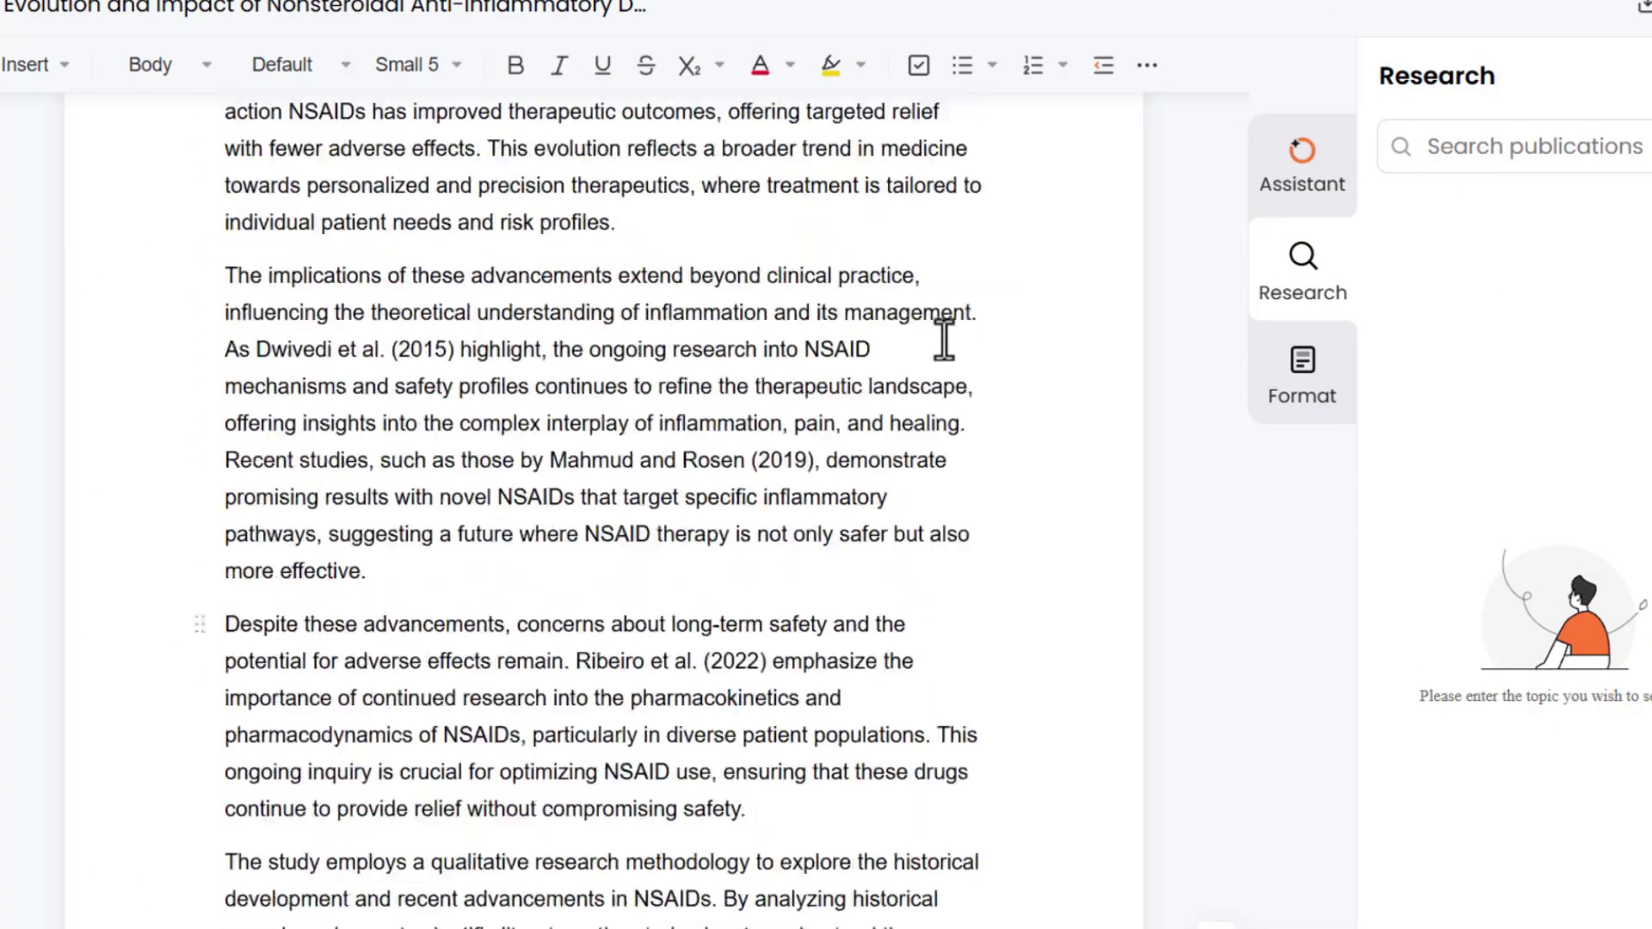
{"action": "scroll", "coordinate": [922, 333], "scroll_direction": "up", "scroll_amount": 15}
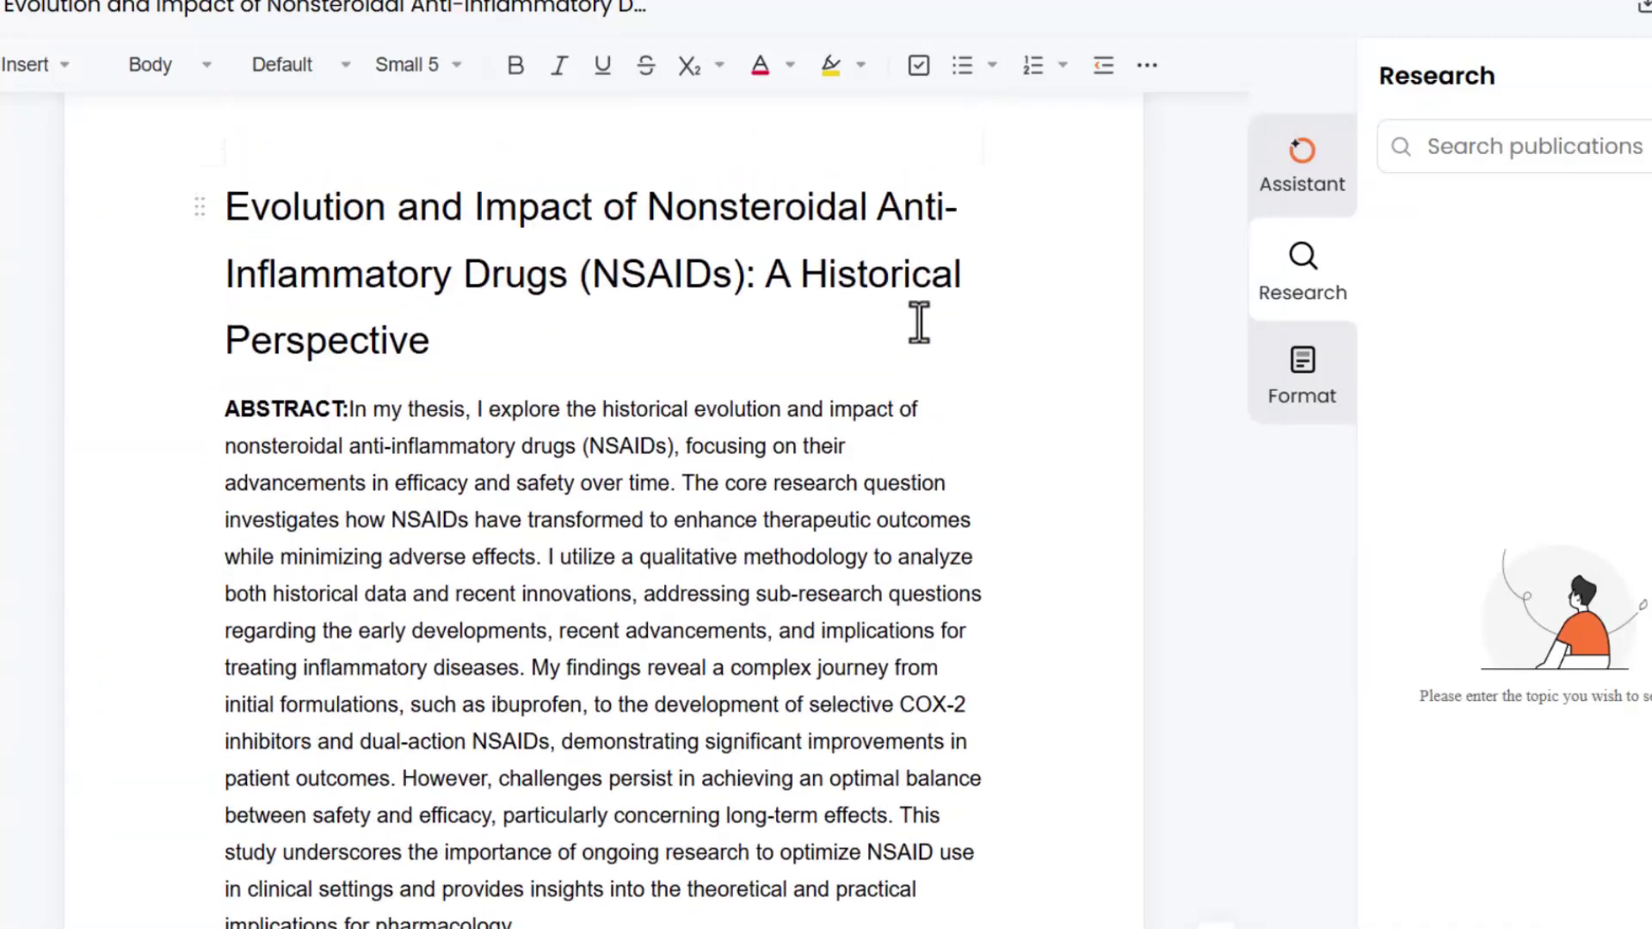
{"action": "left_click", "coordinate": [463, 430]}
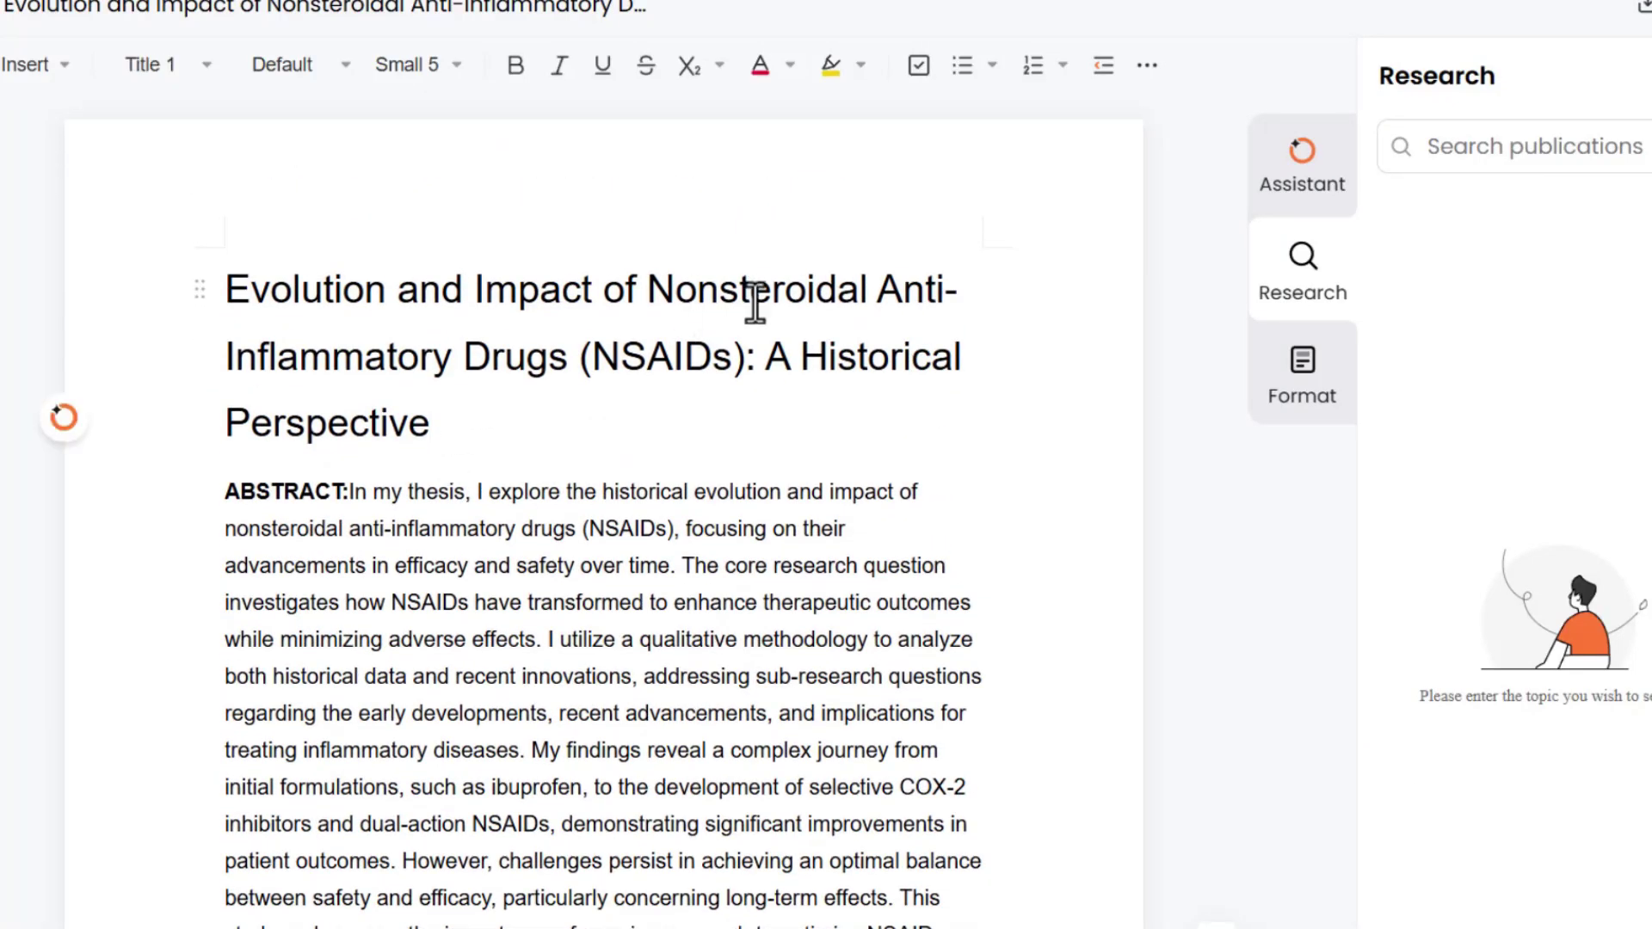
{"action": "left_click_drag", "start_coordinate": [763, 357], "coordinate": [221, 291]}
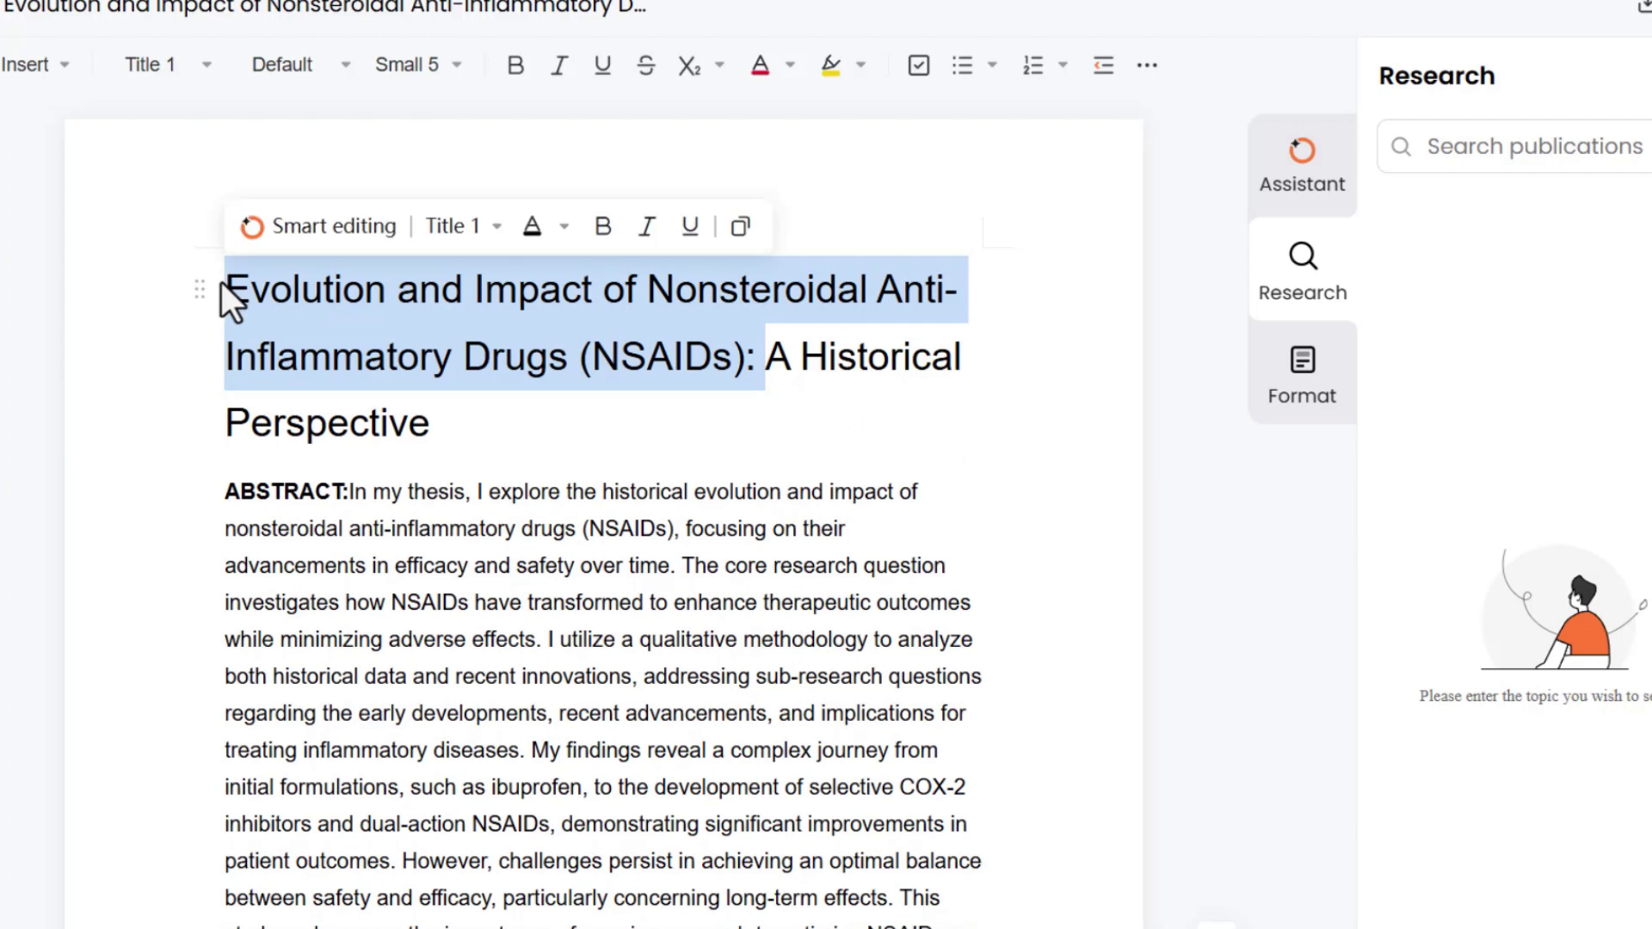
{"action": "key", "text": "ctrl+c"}
{"action": "left_click", "coordinate": [1622, 147]}
{"action": "key", "text": "ctrl+v"}
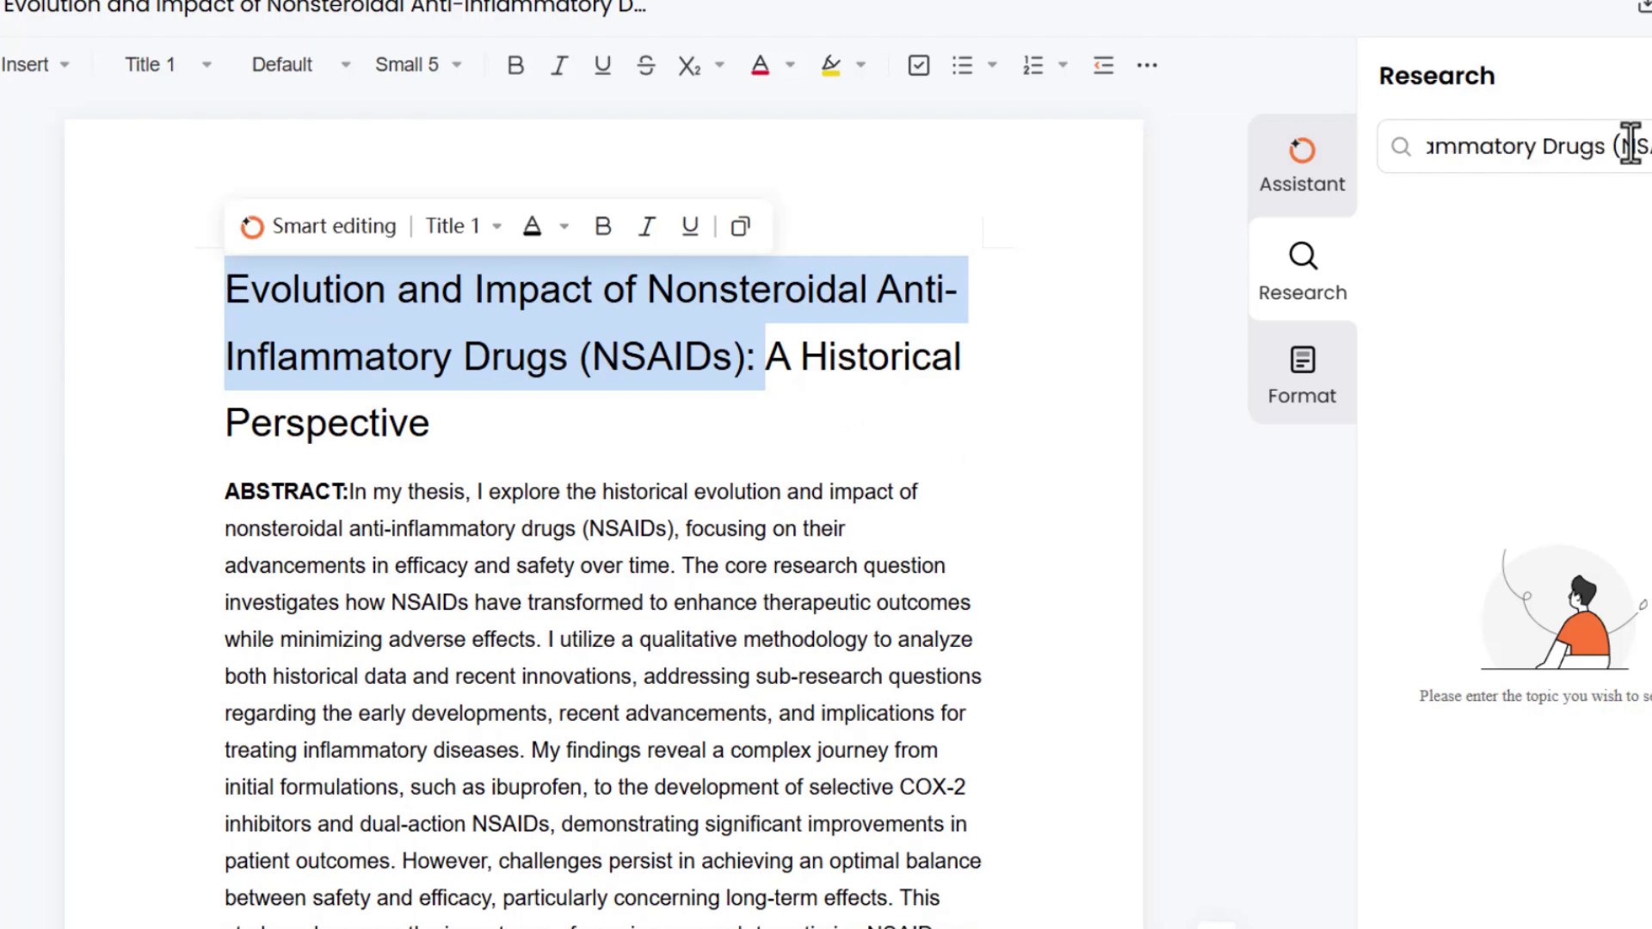
{"action": "key", "text": "Return"}
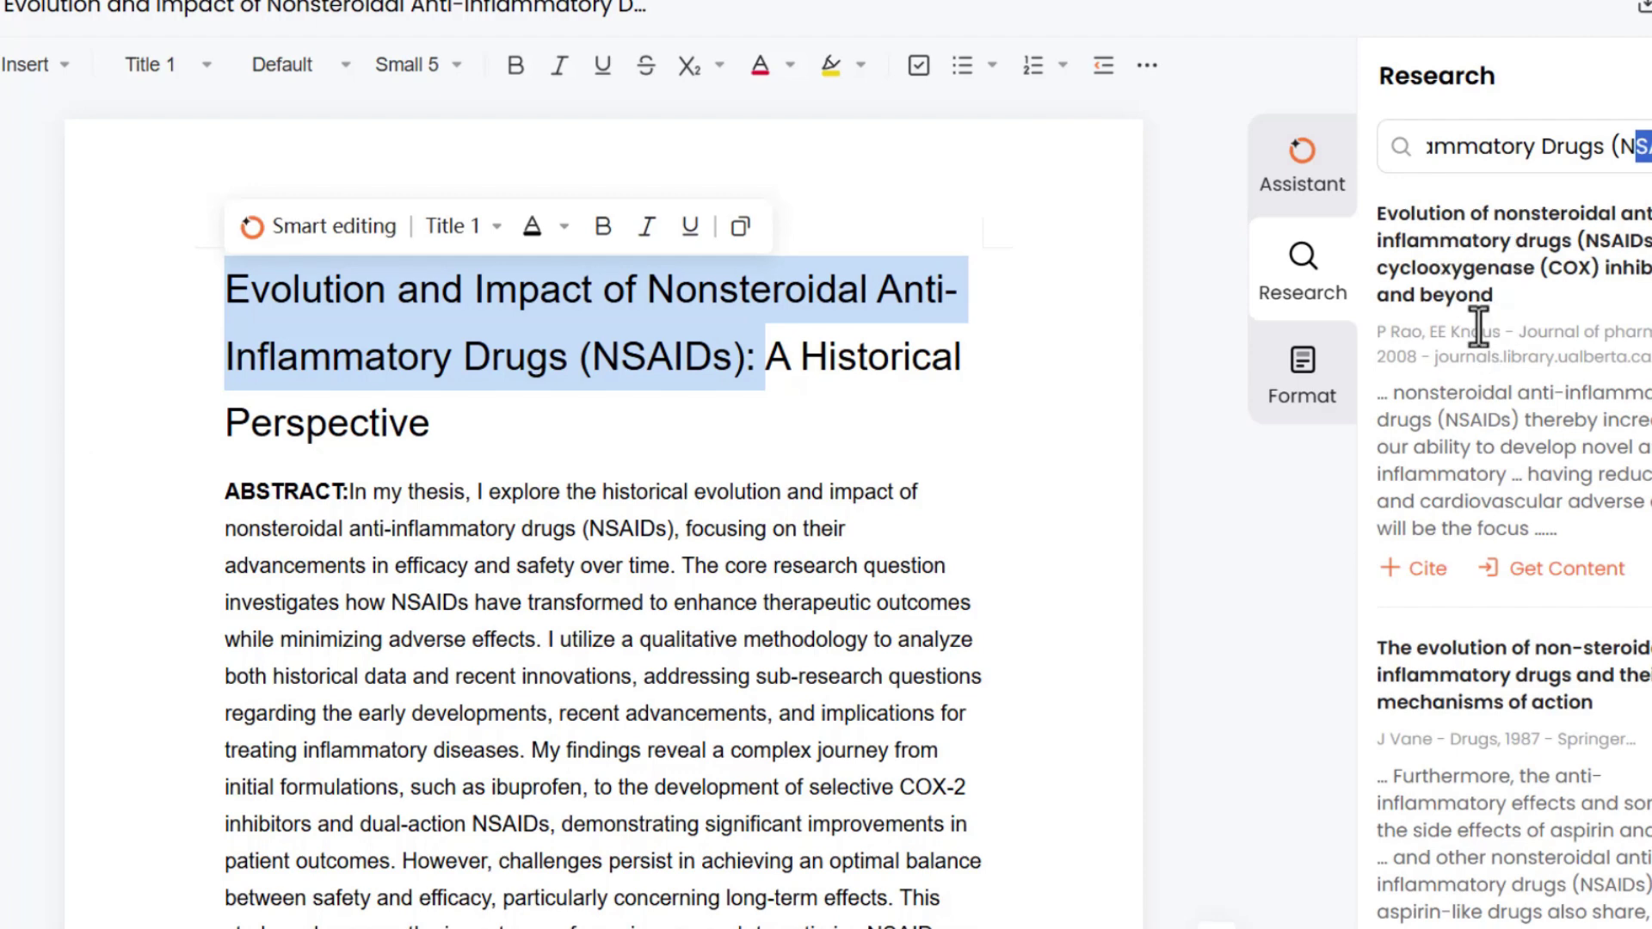
Step: Cite Vane (1987) on the sentence about addressing these questions
{"action": "scroll", "coordinate": [1481, 340], "scroll_direction": "down", "scroll_amount": 6}
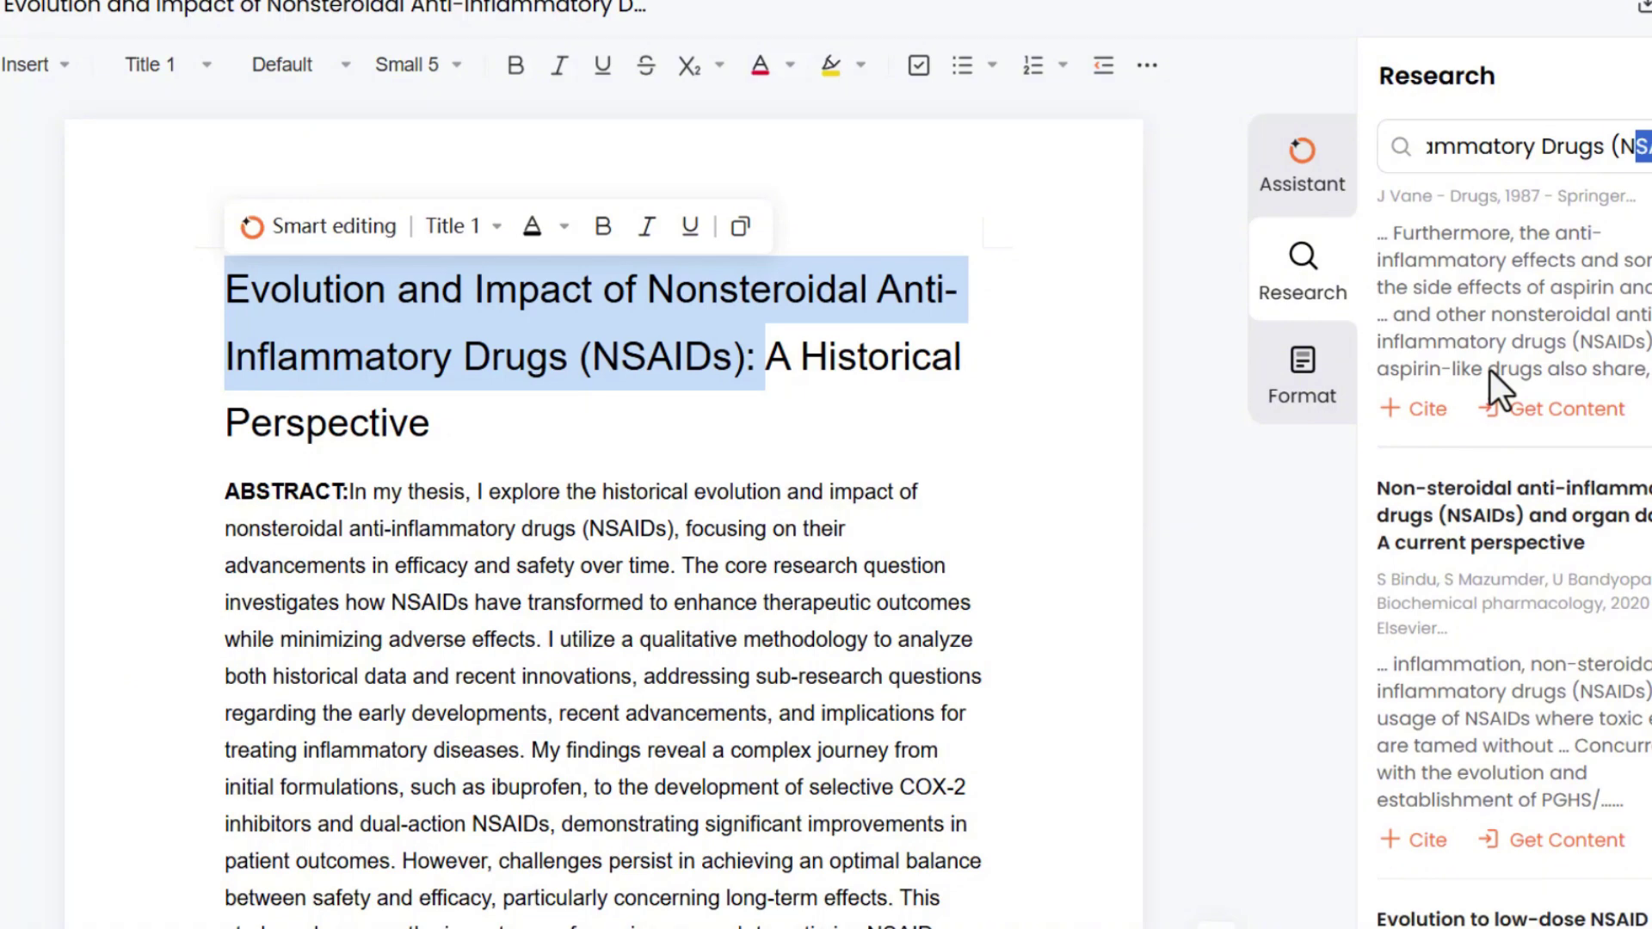
{"action": "left_click", "coordinate": [822, 489]}
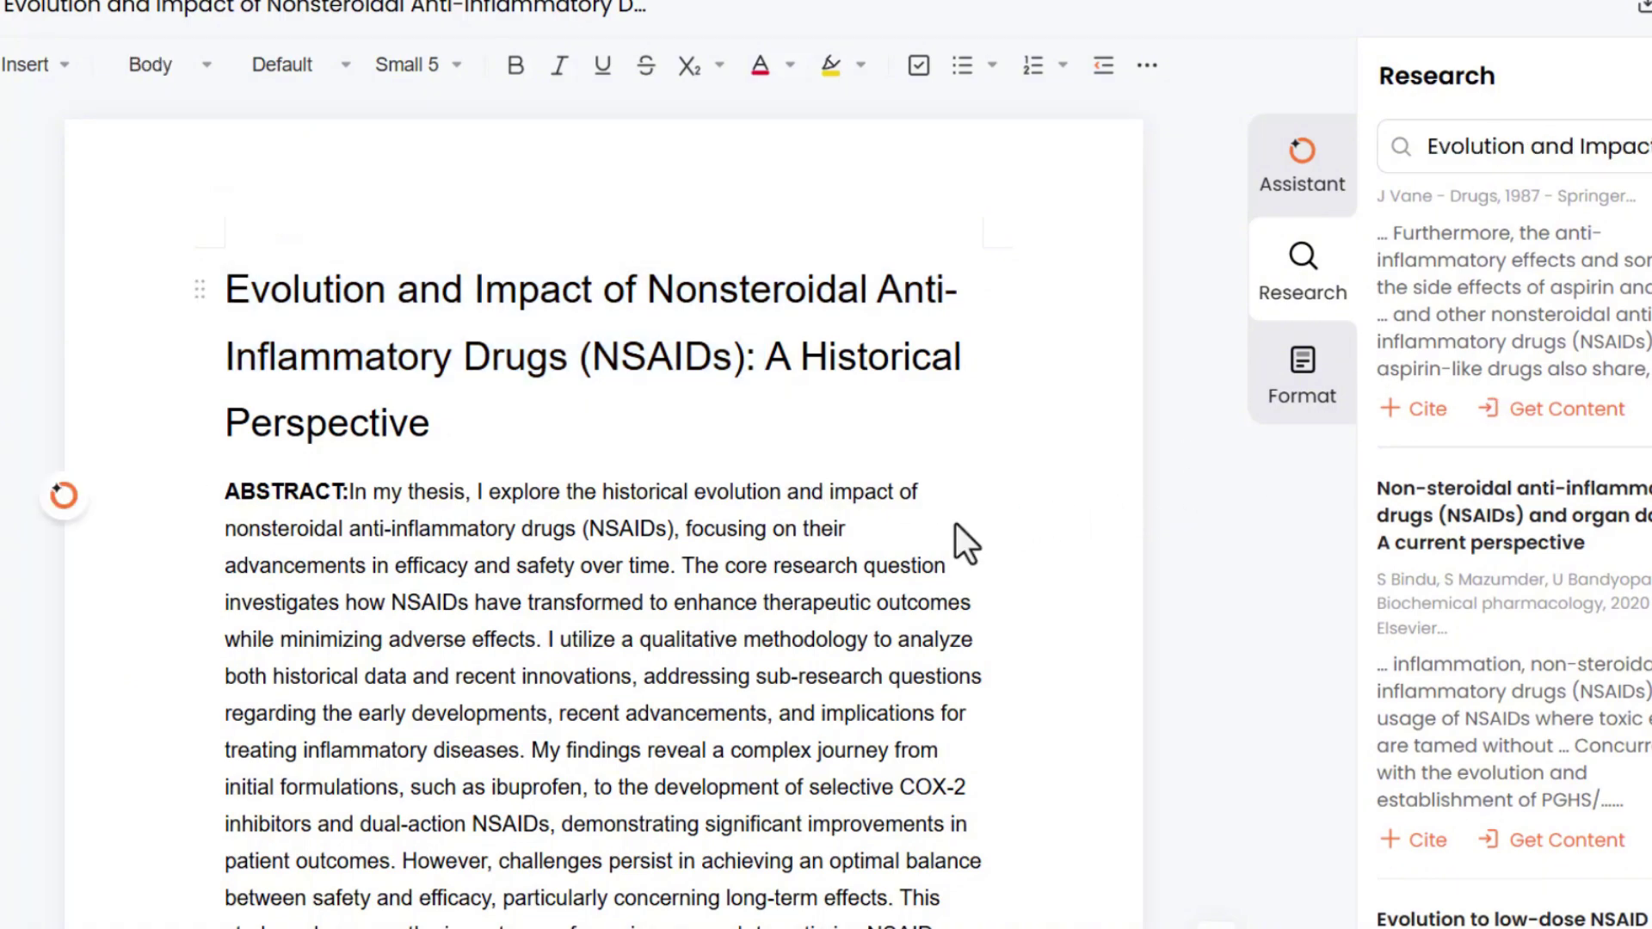
{"action": "scroll", "coordinate": [770, 546], "scroll_direction": "down", "scroll_amount": 3}
{"action": "scroll", "coordinate": [813, 611], "scroll_direction": "down", "scroll_amount": 9}
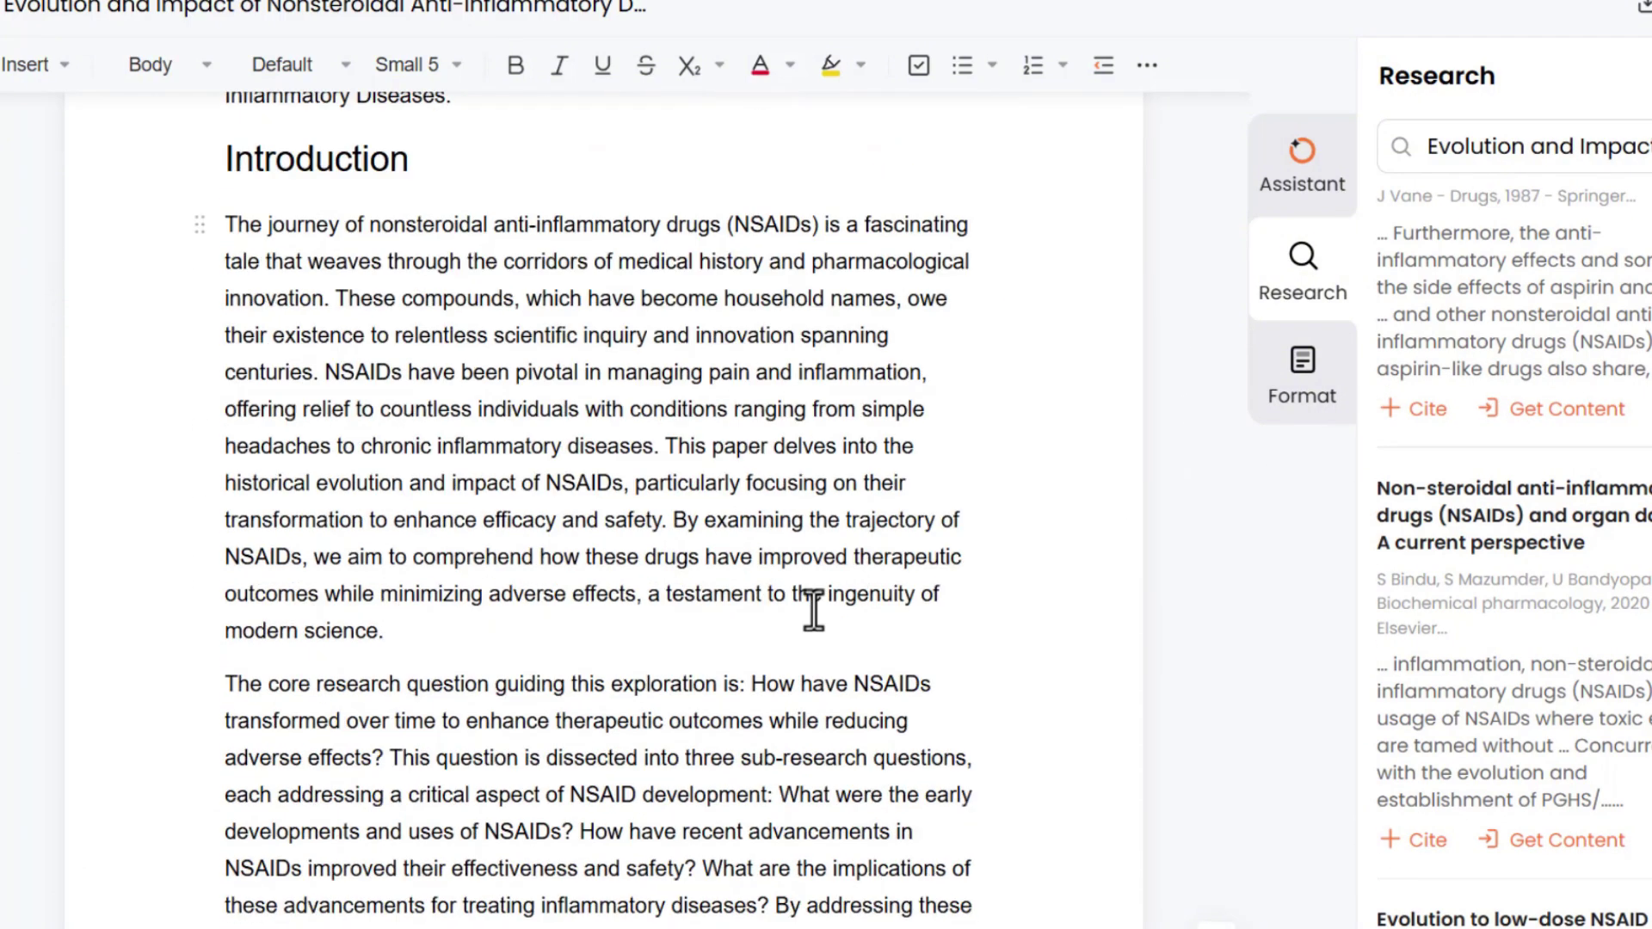
{"action": "scroll", "coordinate": [813, 611], "scroll_direction": "down", "scroll_amount": 6}
{"action": "left_click", "coordinate": [813, 606]}
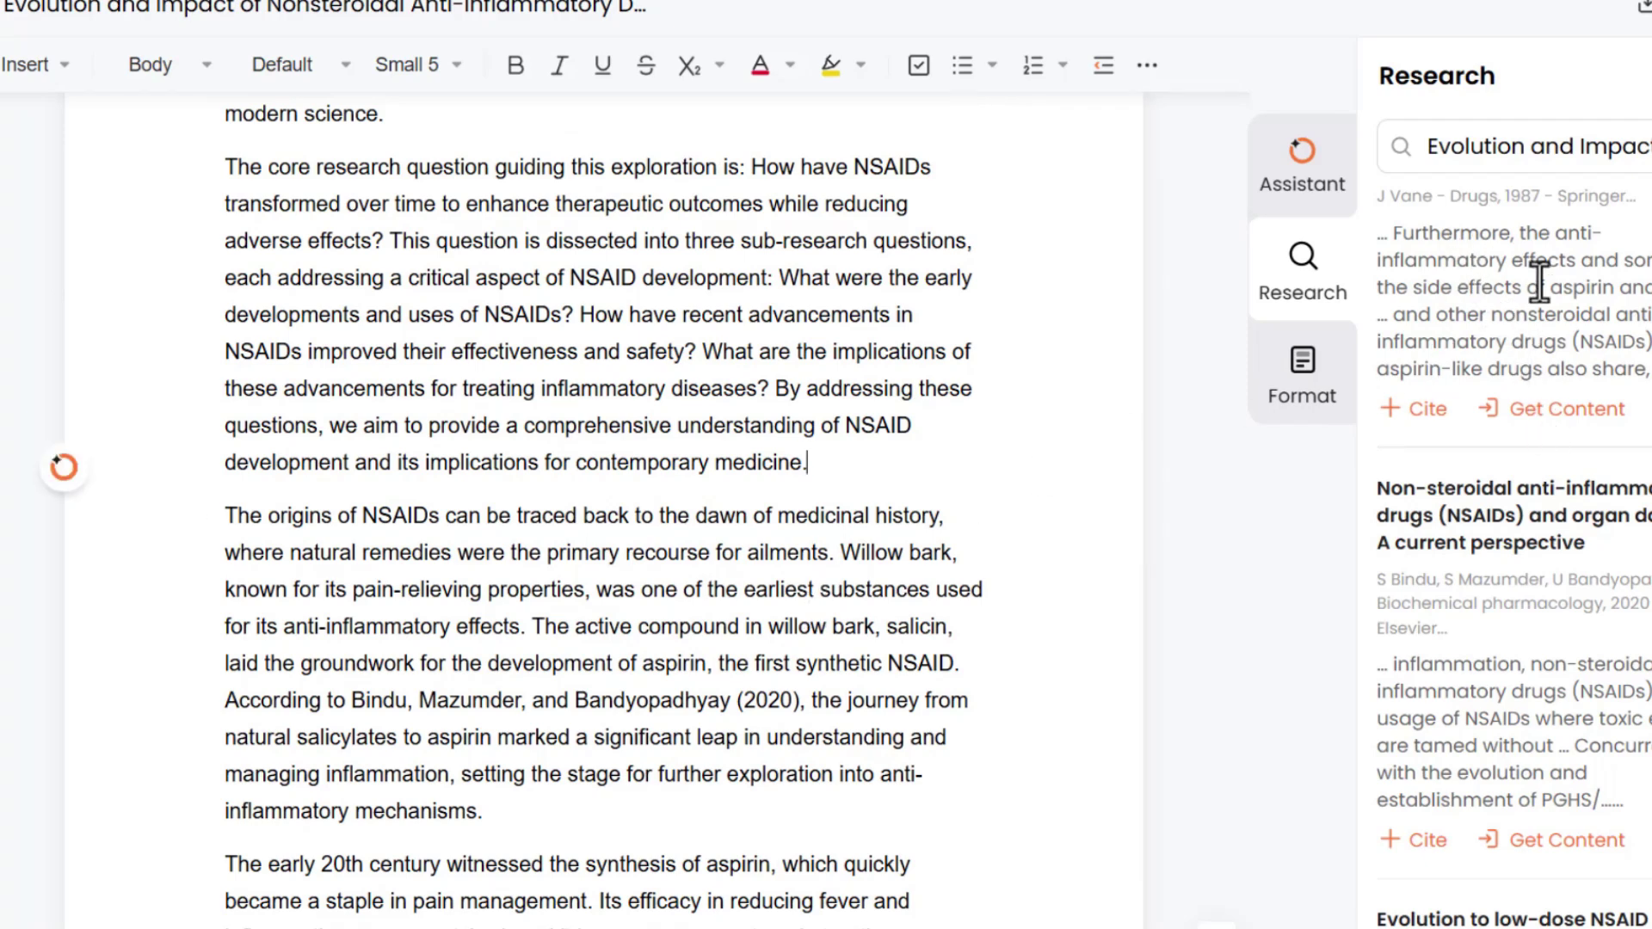
{"action": "scroll", "coordinate": [1539, 284], "scroll_direction": "up", "scroll_amount": 3}
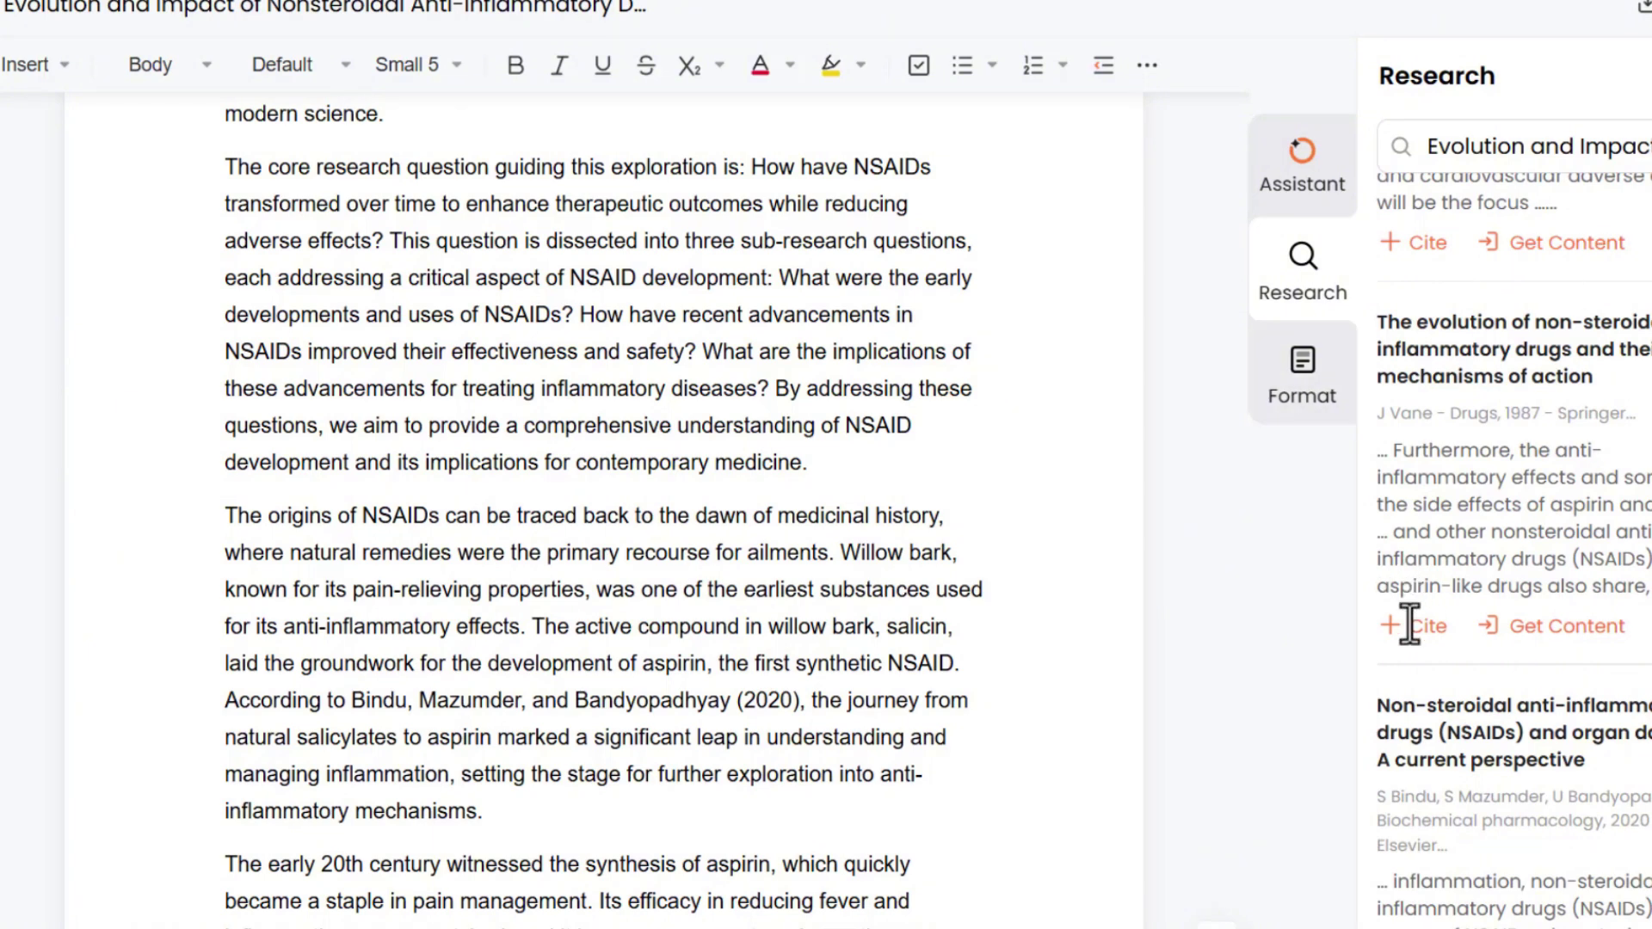
{"action": "left_click_drag", "start_coordinate": [775, 388], "coordinate": [809, 462]}
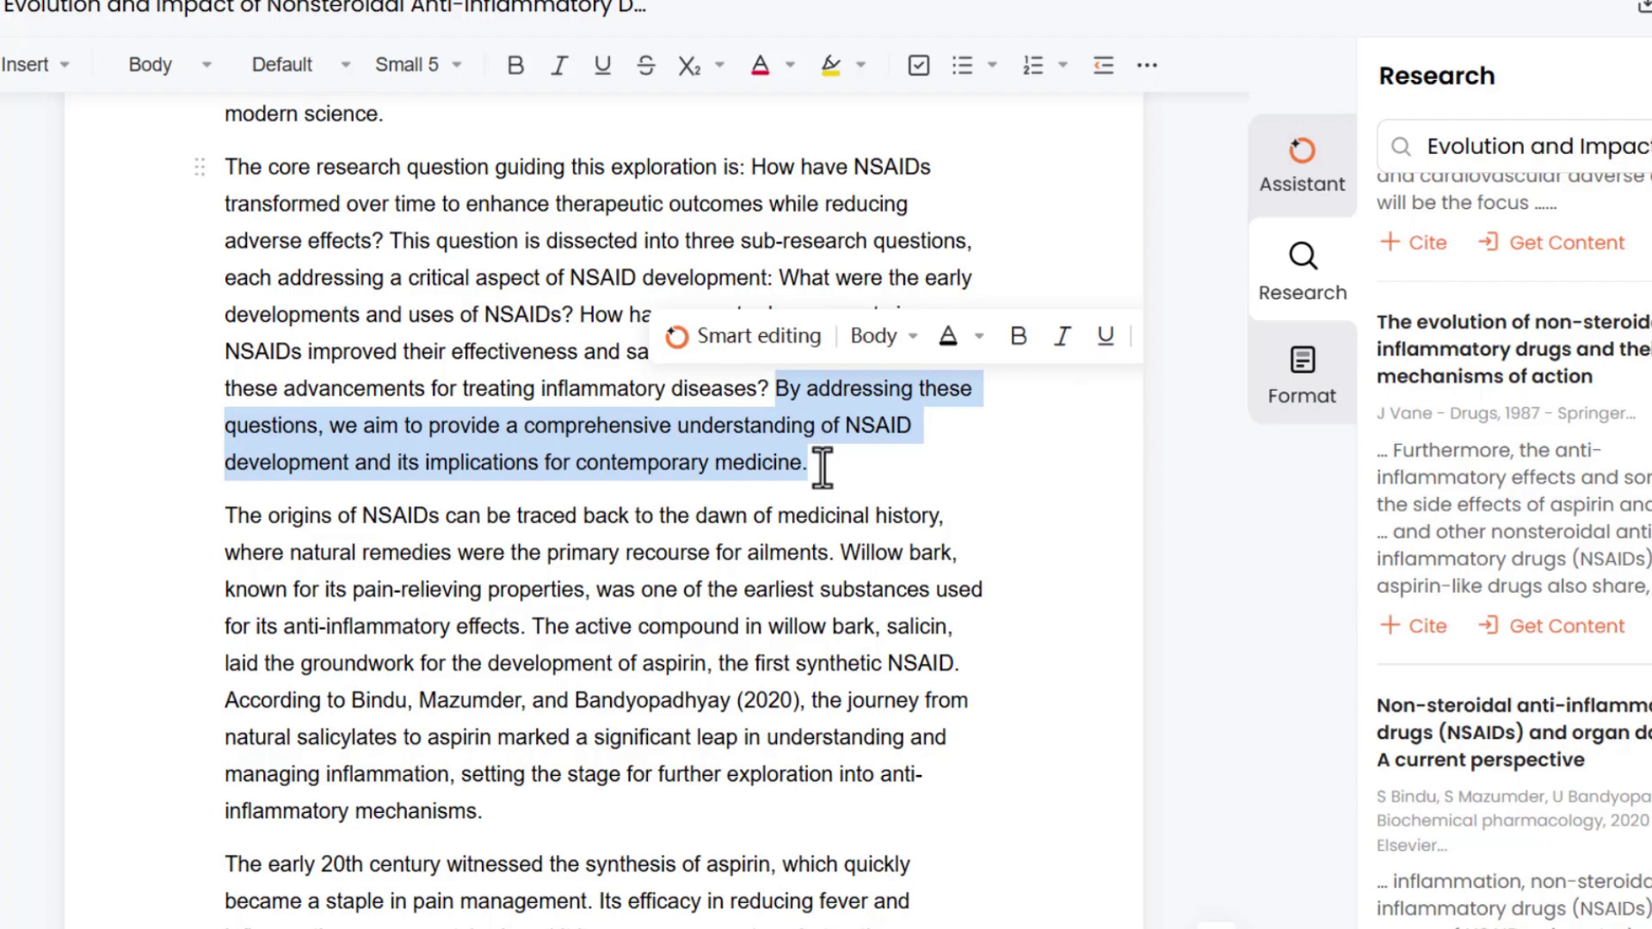
{"action": "left_click", "coordinate": [1427, 625]}
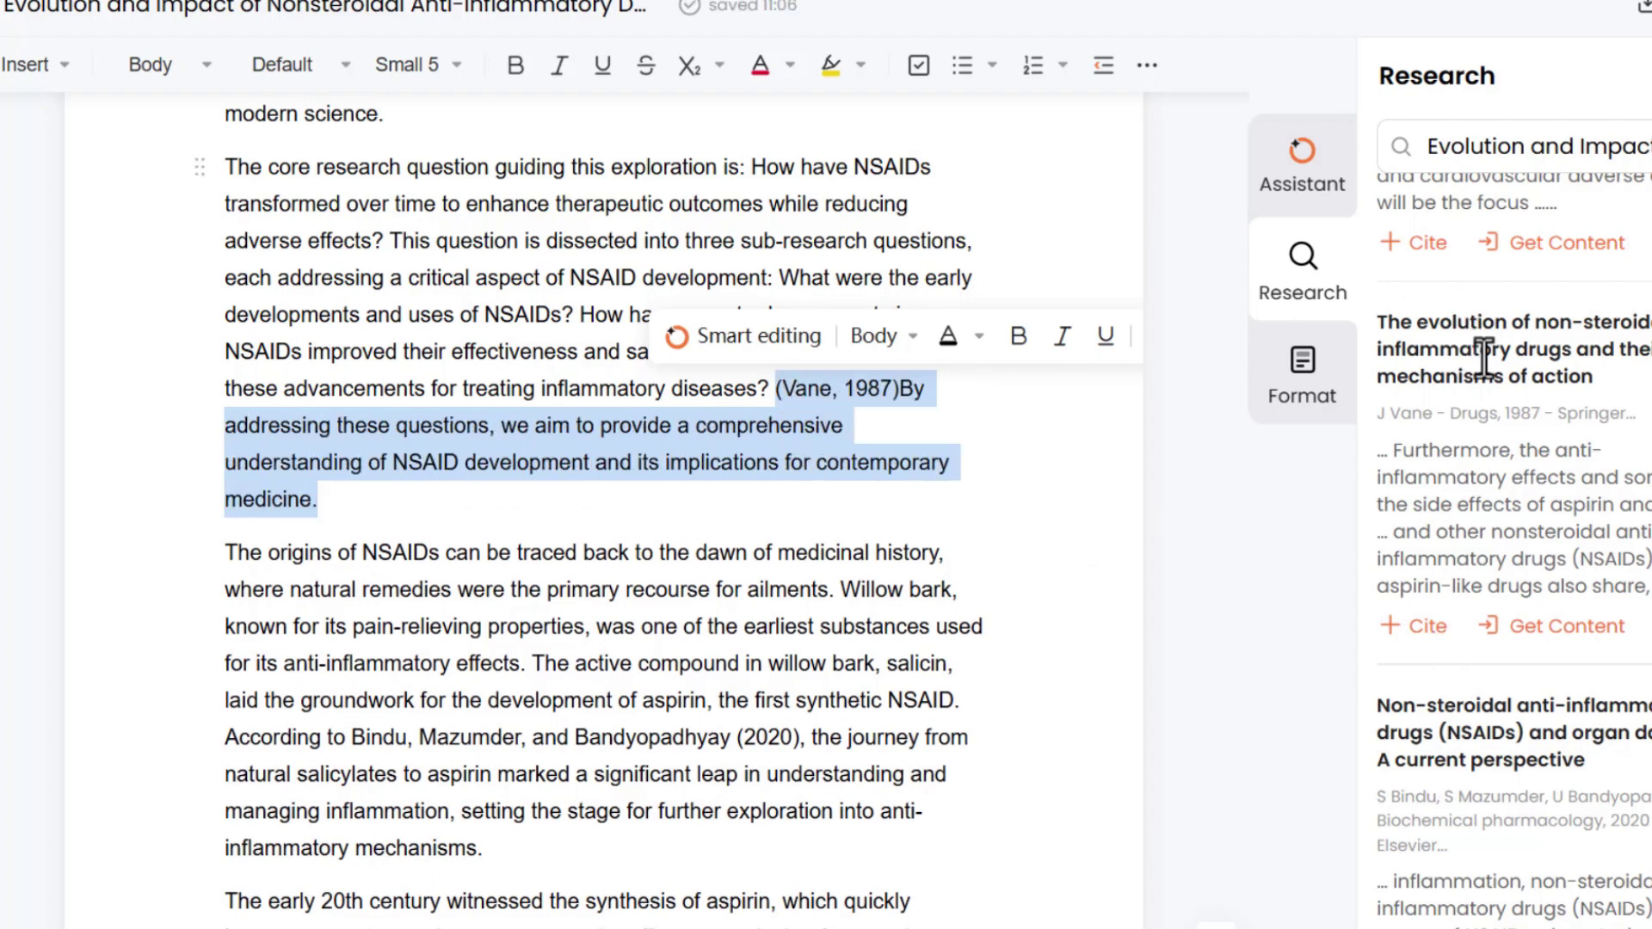
{"action": "scroll", "coordinate": [738, 679], "scroll_direction": "down", "scroll_amount": 10}
{"action": "left_click", "coordinate": [1302, 378]}
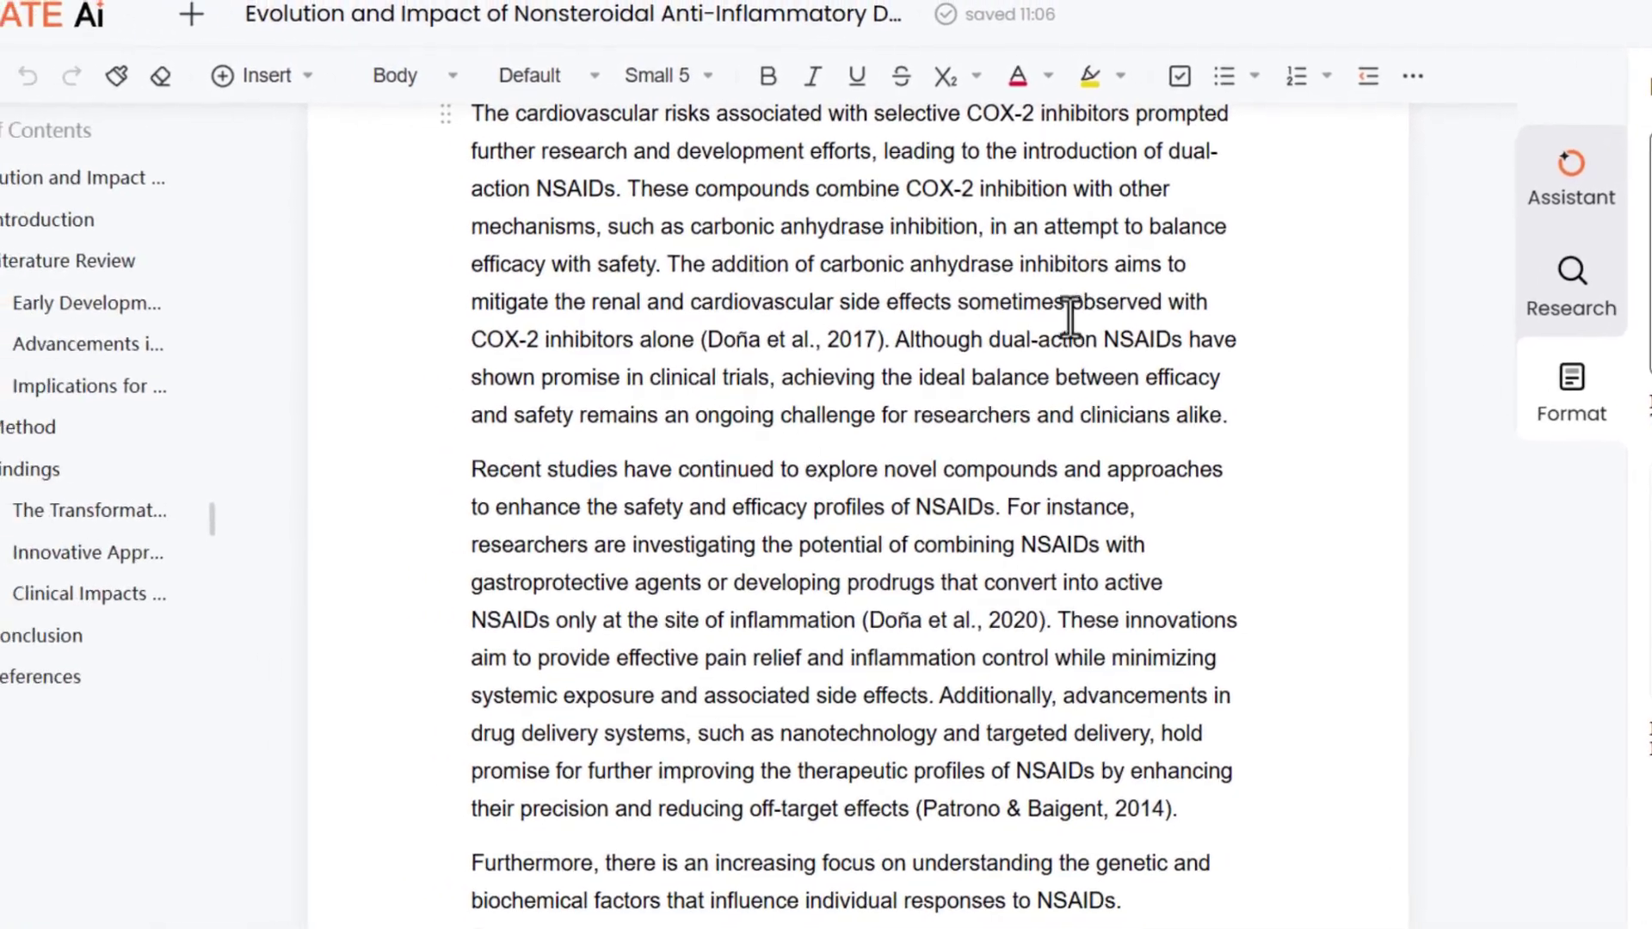
Step: AI-expand the opening of the Recent studies paragraph and insert the result below it
{"action": "left_click_drag", "start_coordinate": [472, 470], "coordinate": [1145, 546]}
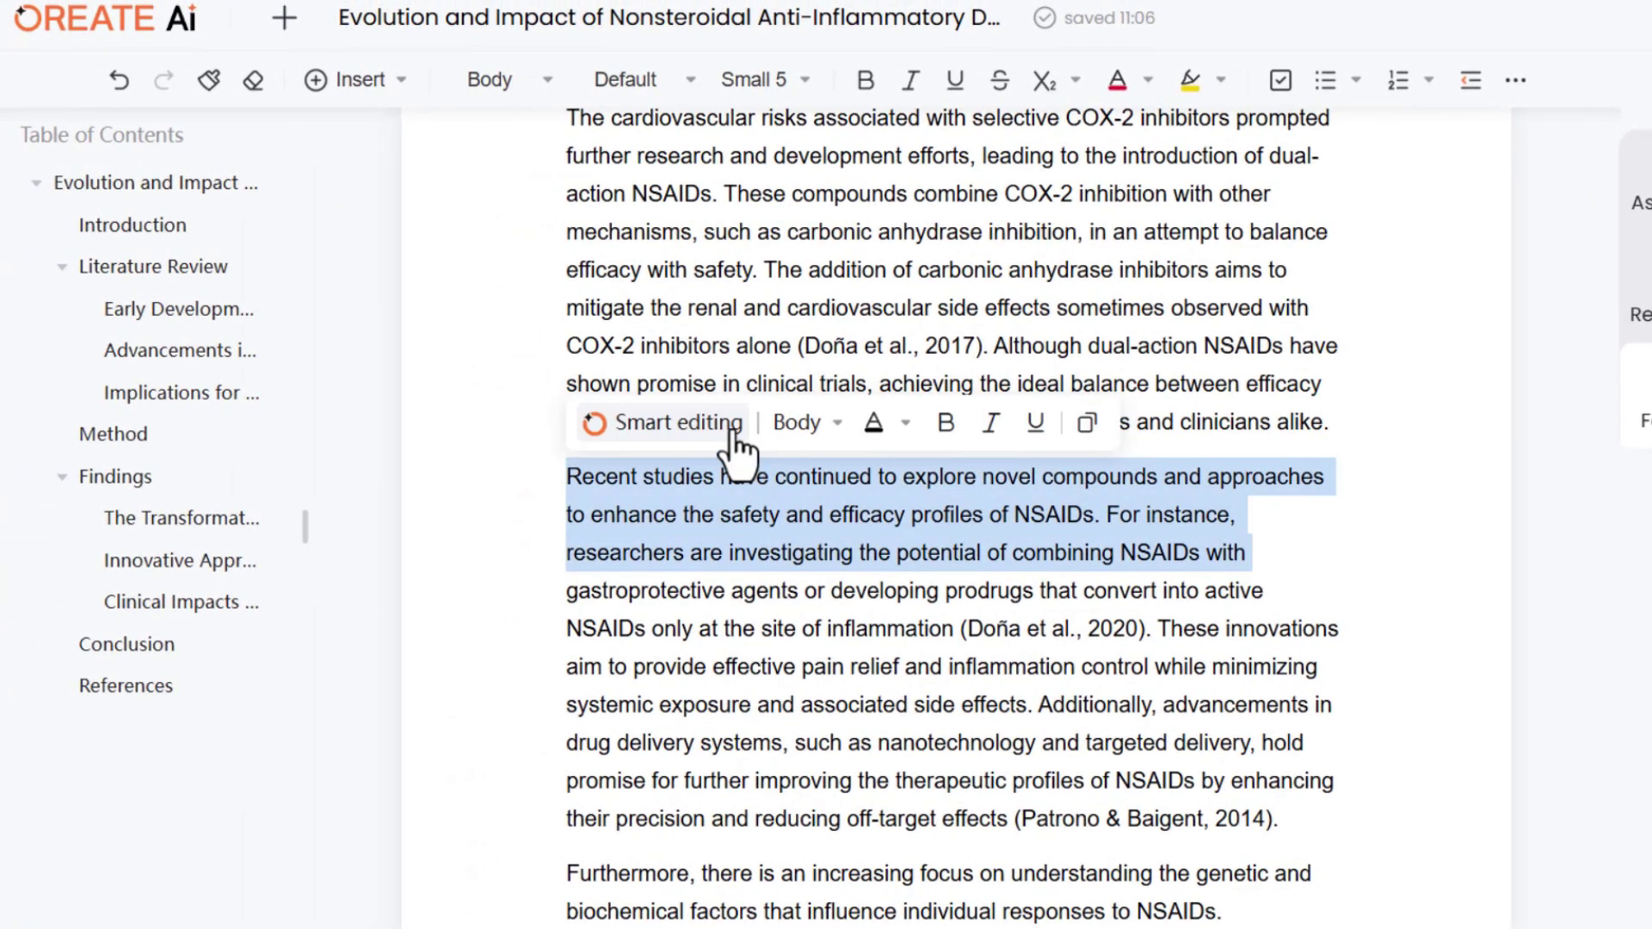
{"action": "left_click", "coordinate": [733, 430]}
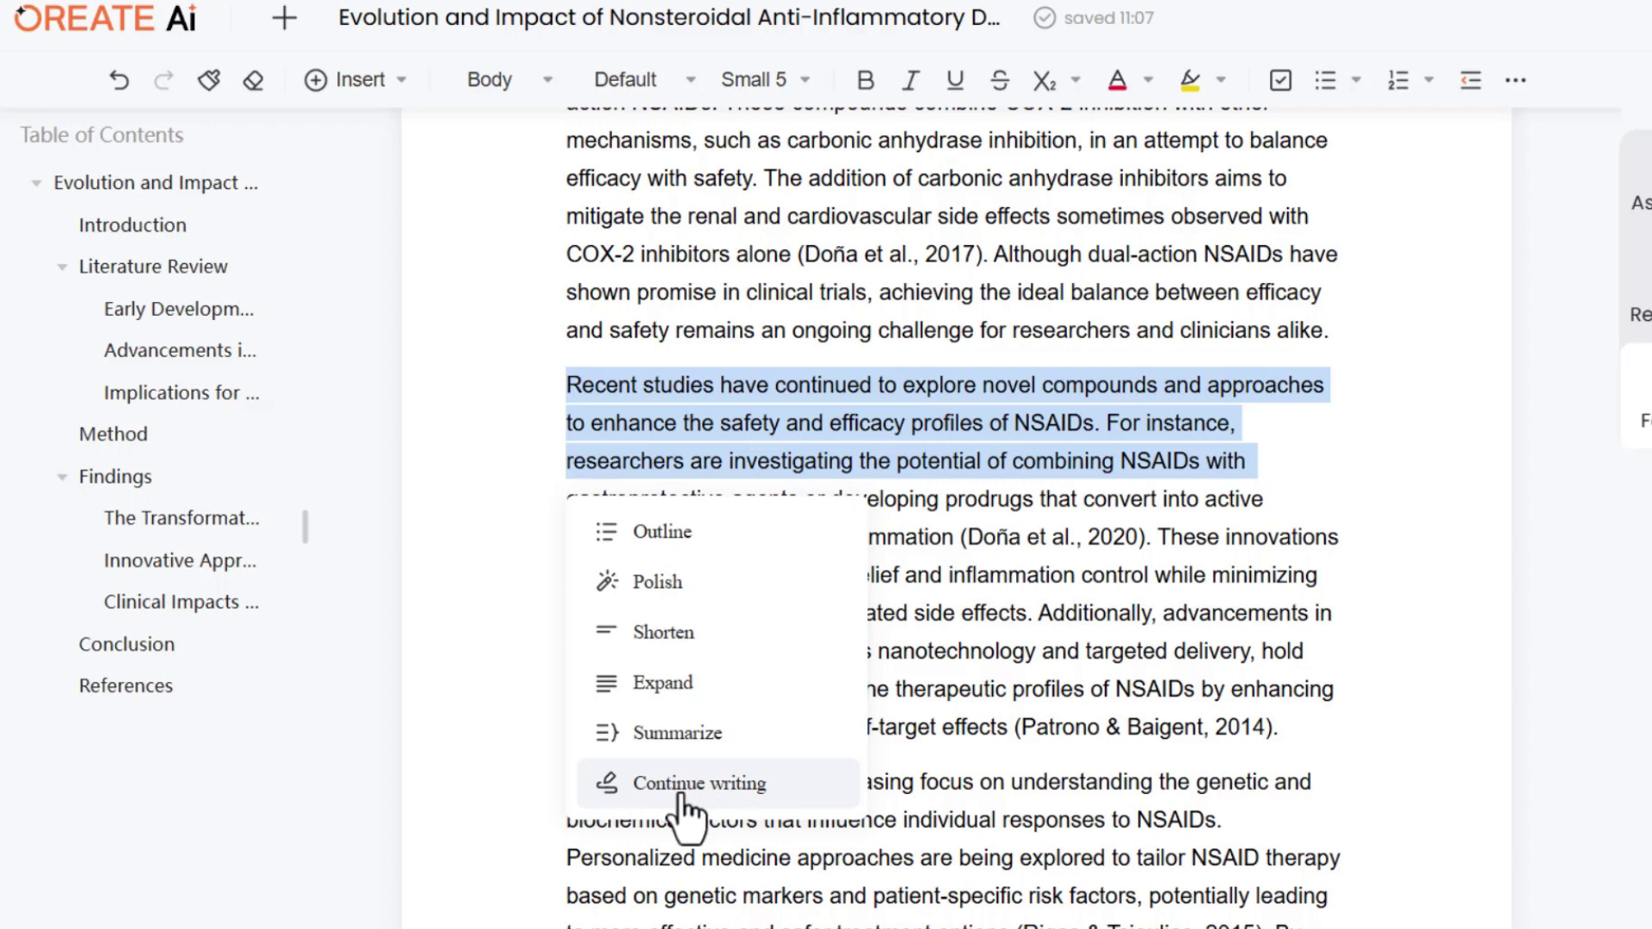
{"action": "left_click", "coordinate": [673, 683]}
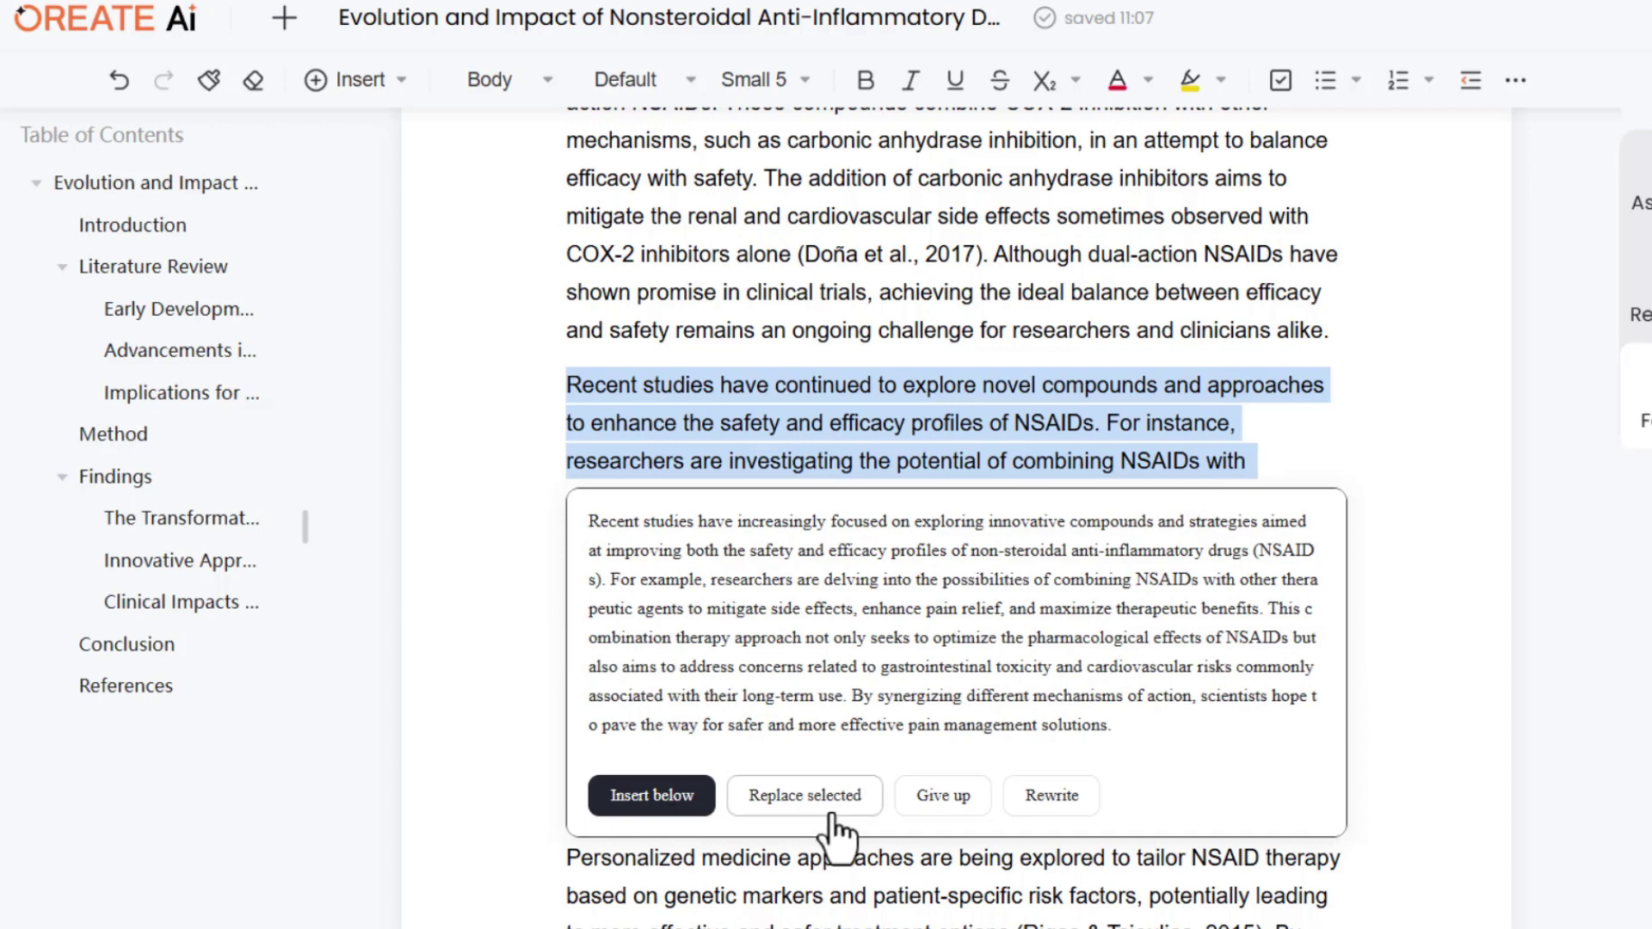
{"action": "left_click", "coordinate": [637, 805]}
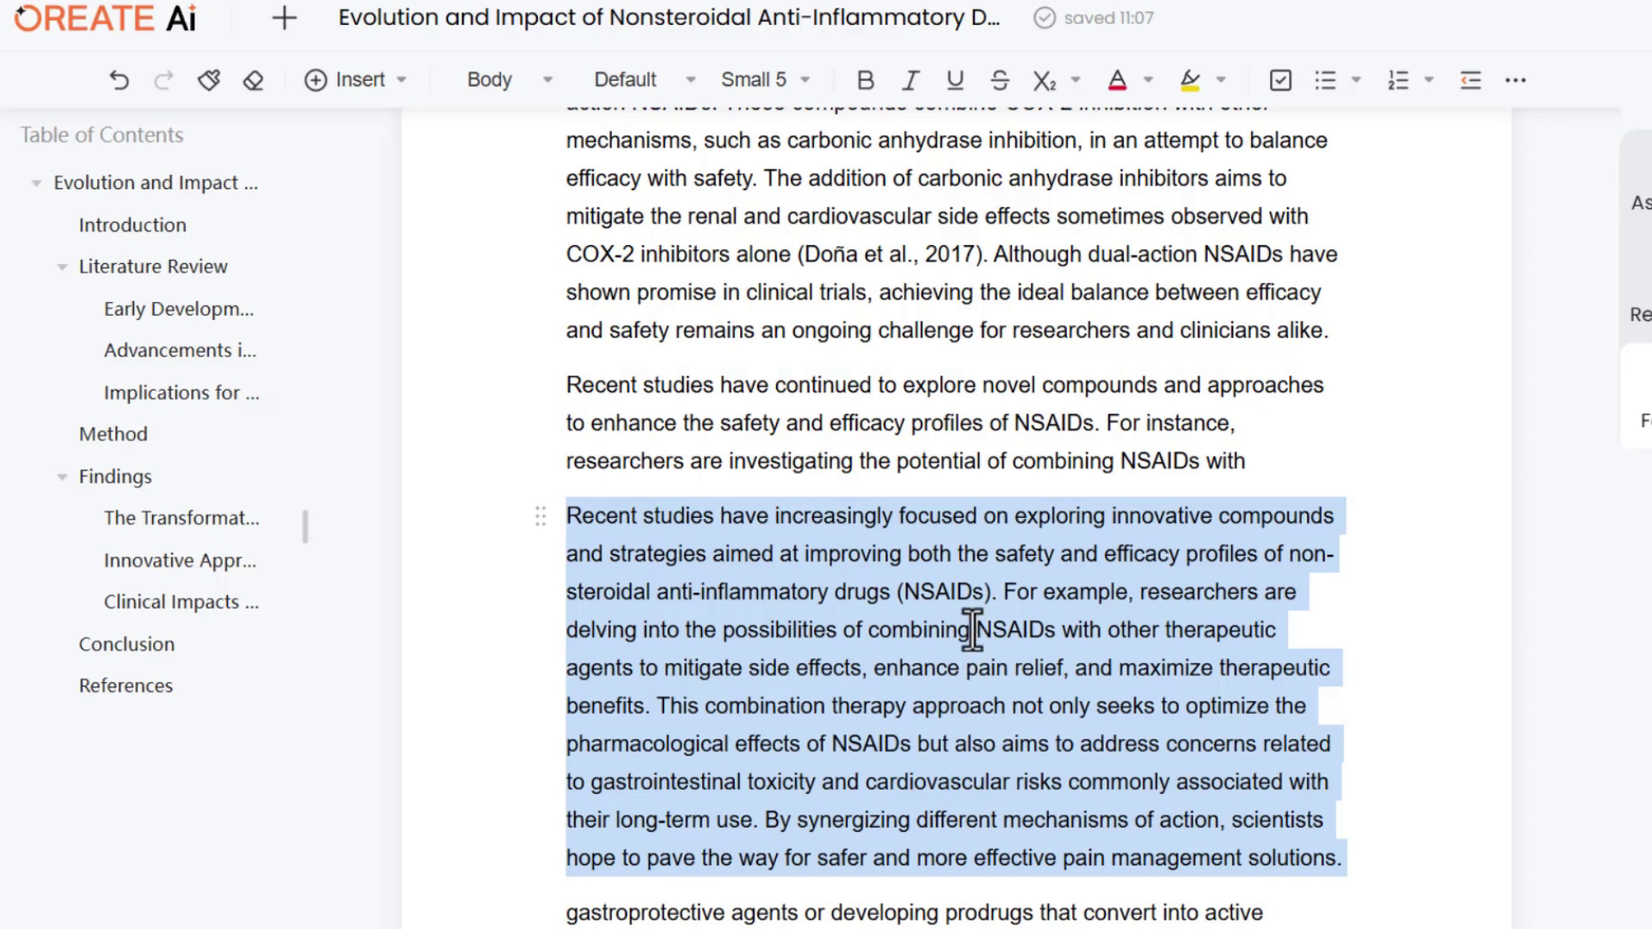
{"action": "left_click", "coordinate": [396, 89]}
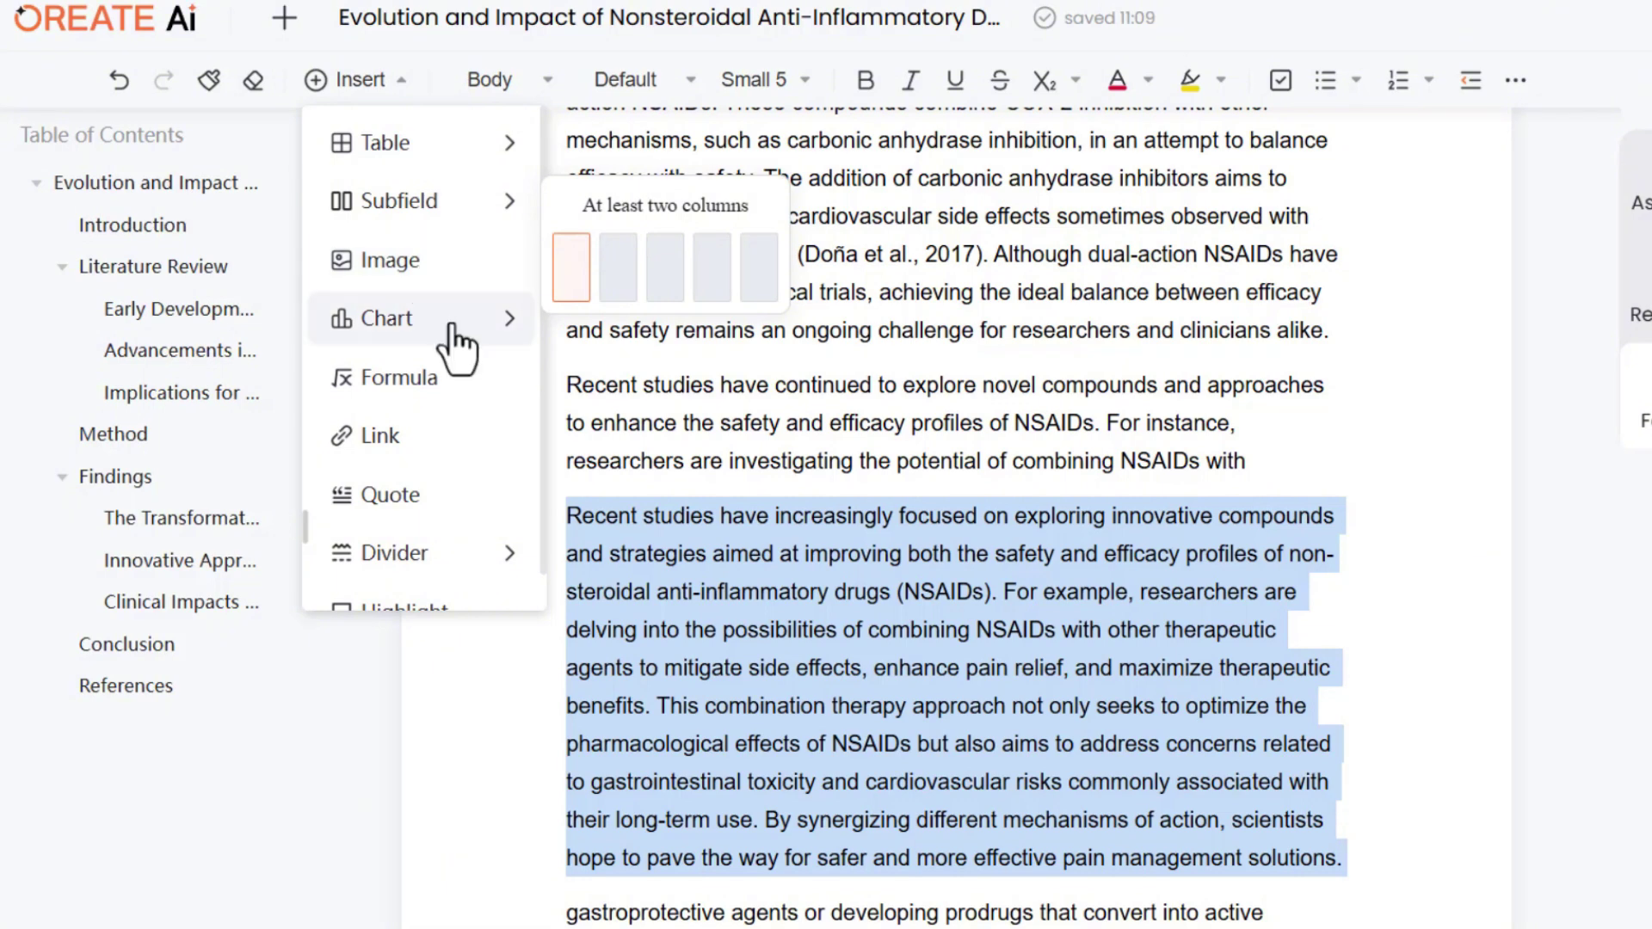
Step: Turn the opening of the Recent studies paragraph into a red, bold quote block
{"action": "mouse_move", "coordinate": [458, 346]}
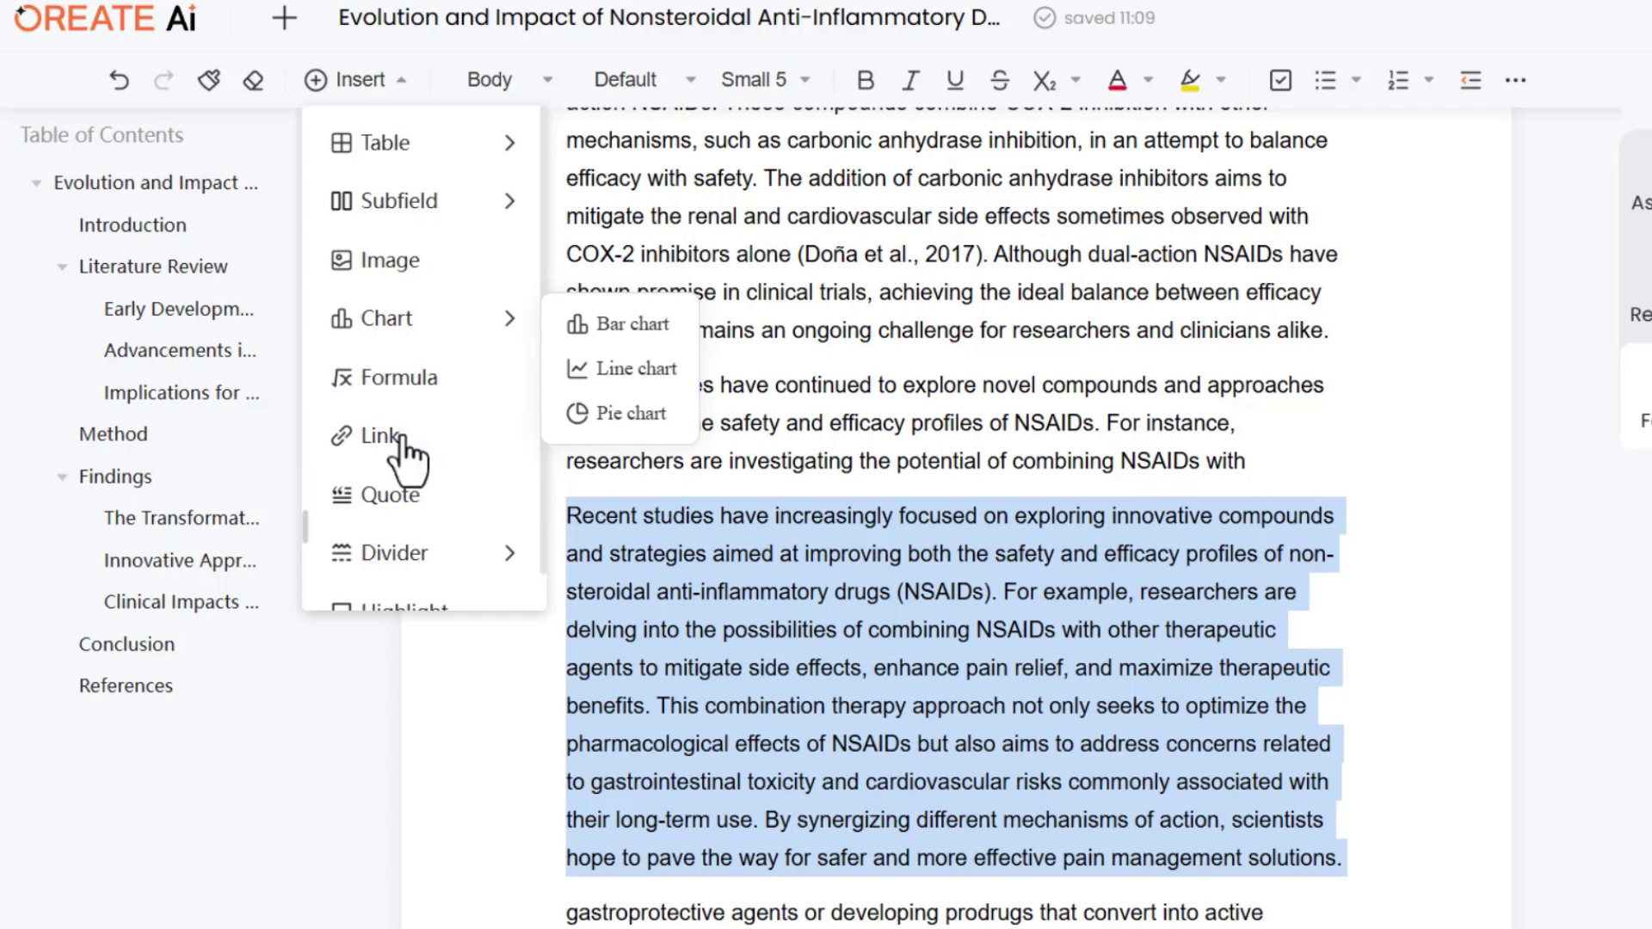
{"action": "scroll", "coordinate": [413, 547], "scroll_direction": "down", "scroll_amount": 1}
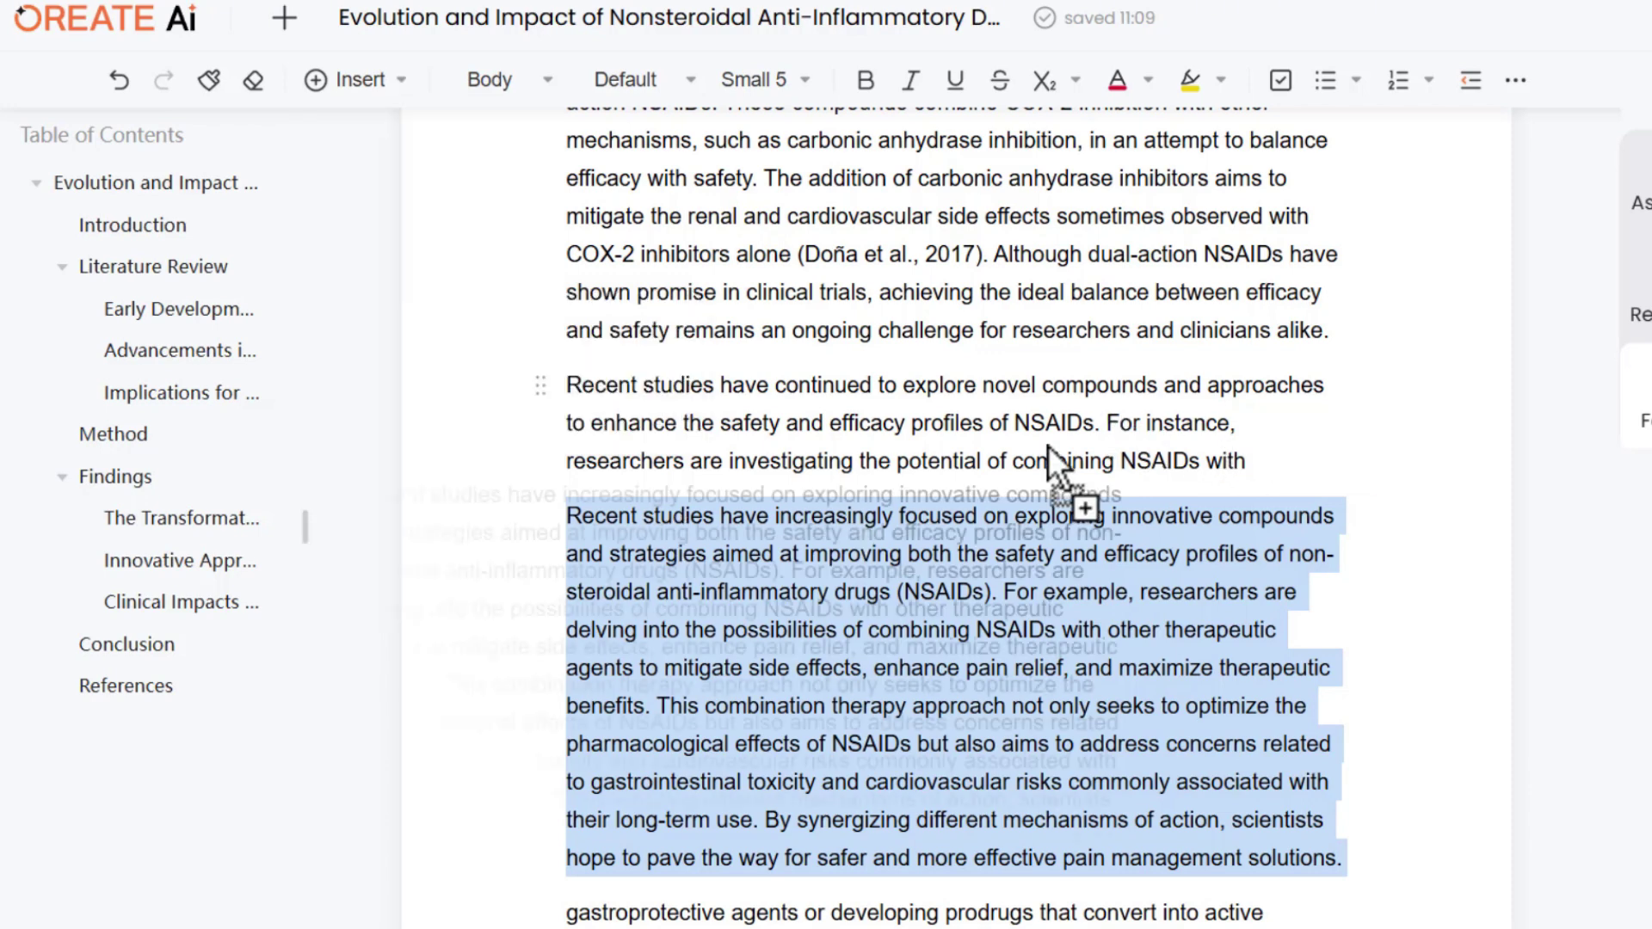
{"action": "left_click_drag", "start_coordinate": [625, 385], "coordinate": [1099, 425]}
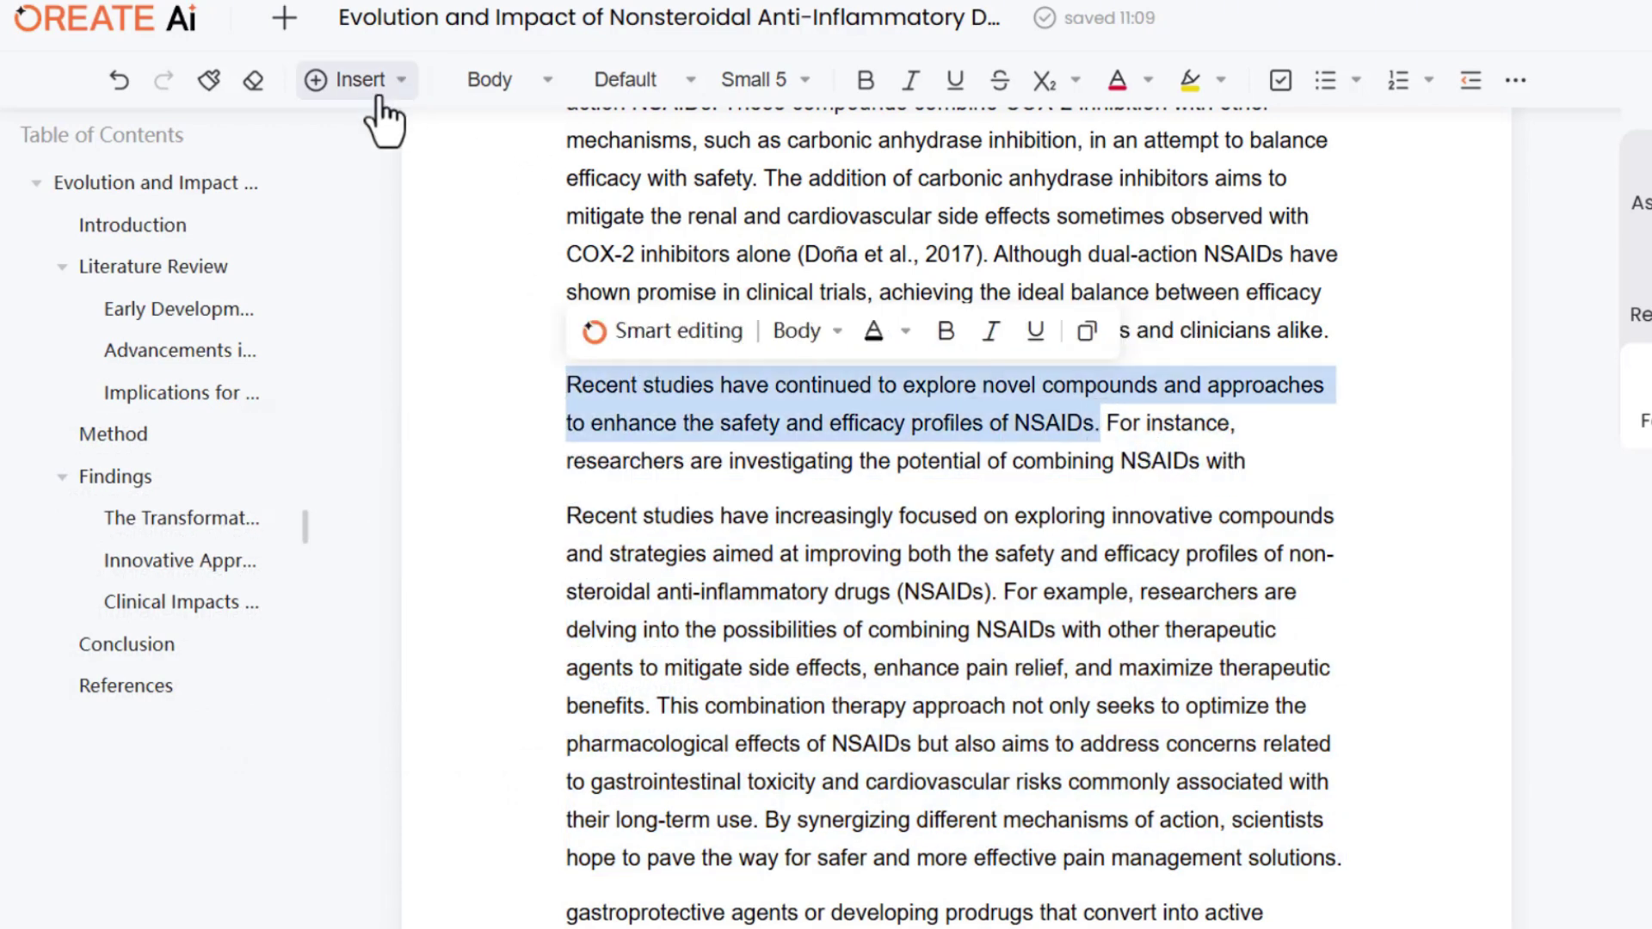
{"action": "left_click", "coordinate": [357, 80]}
{"action": "left_click", "coordinate": [413, 497]}
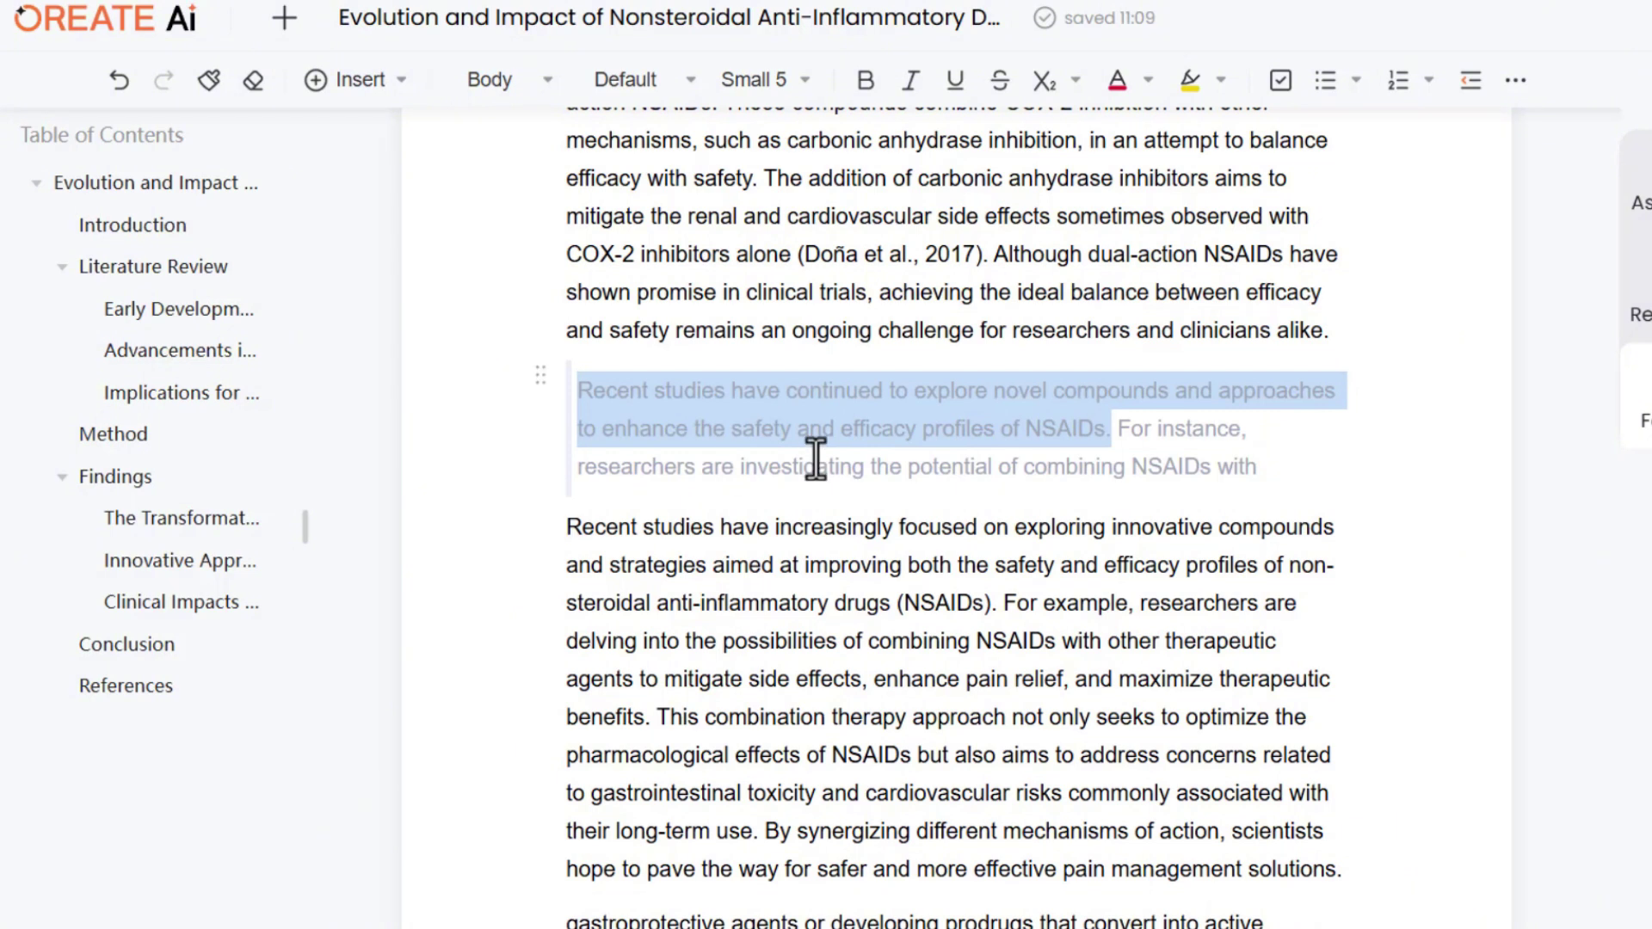
{"action": "left_click", "coordinate": [1065, 469]}
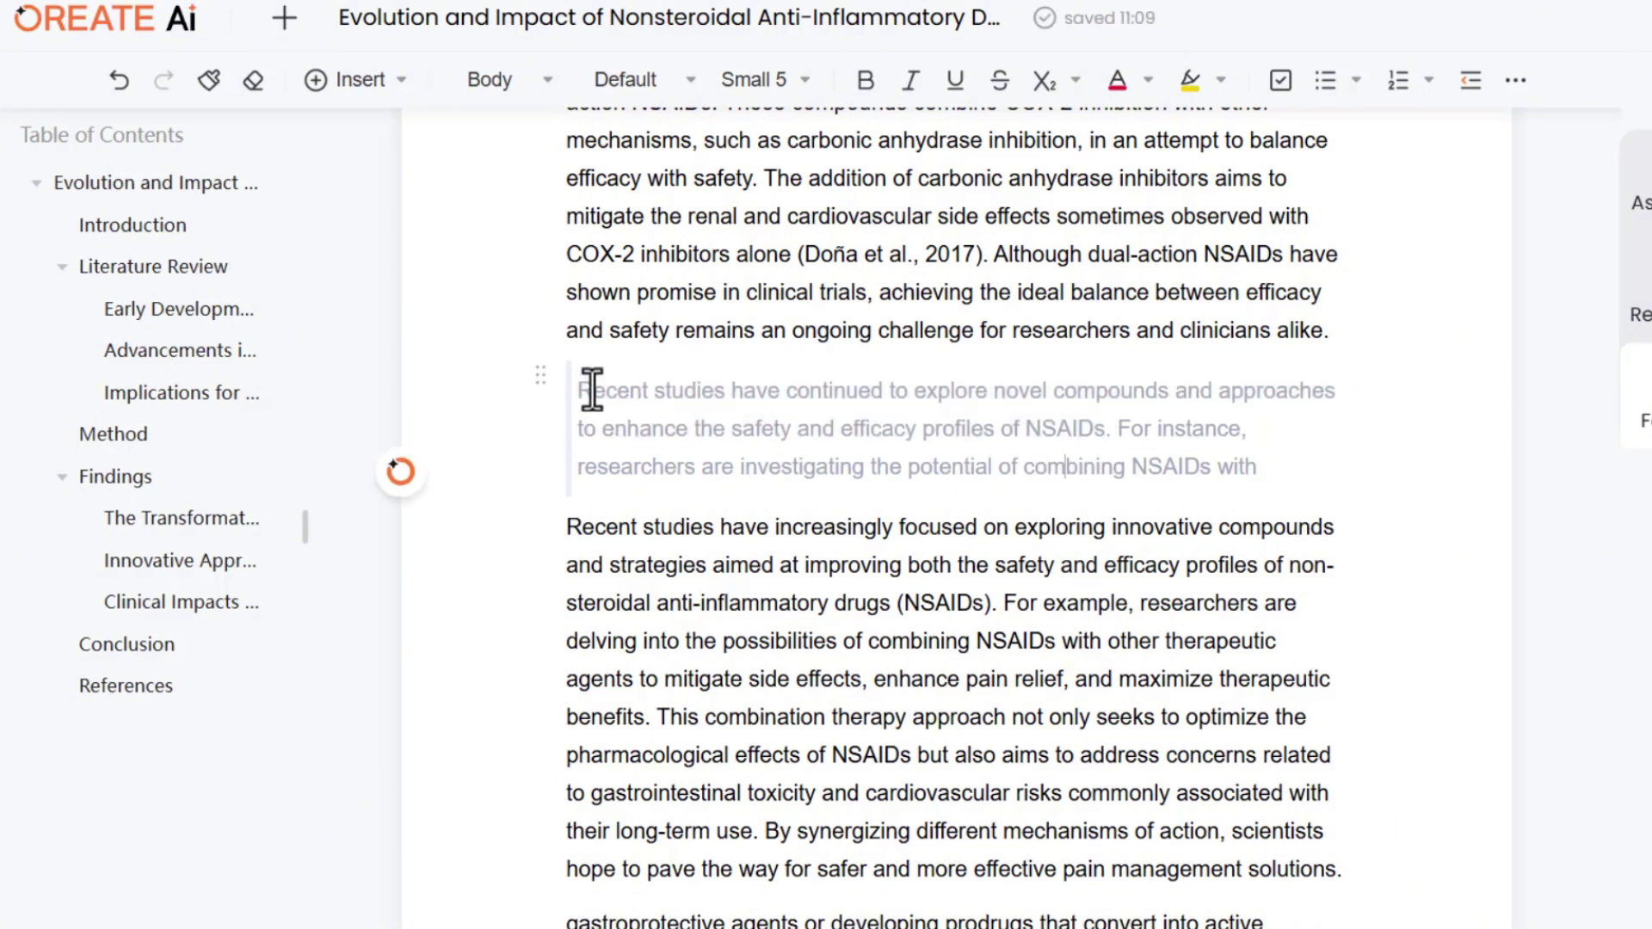
{"action": "mouse_move", "coordinate": [607, 389]}
{"action": "left_mouse_down"}
{"action": "mouse_move", "coordinate": [701, 413]}
{"action": "mouse_move", "coordinate": [1124, 439]}
{"action": "mouse_move", "coordinate": [577, 388]}
{"action": "left_mouse_up"}
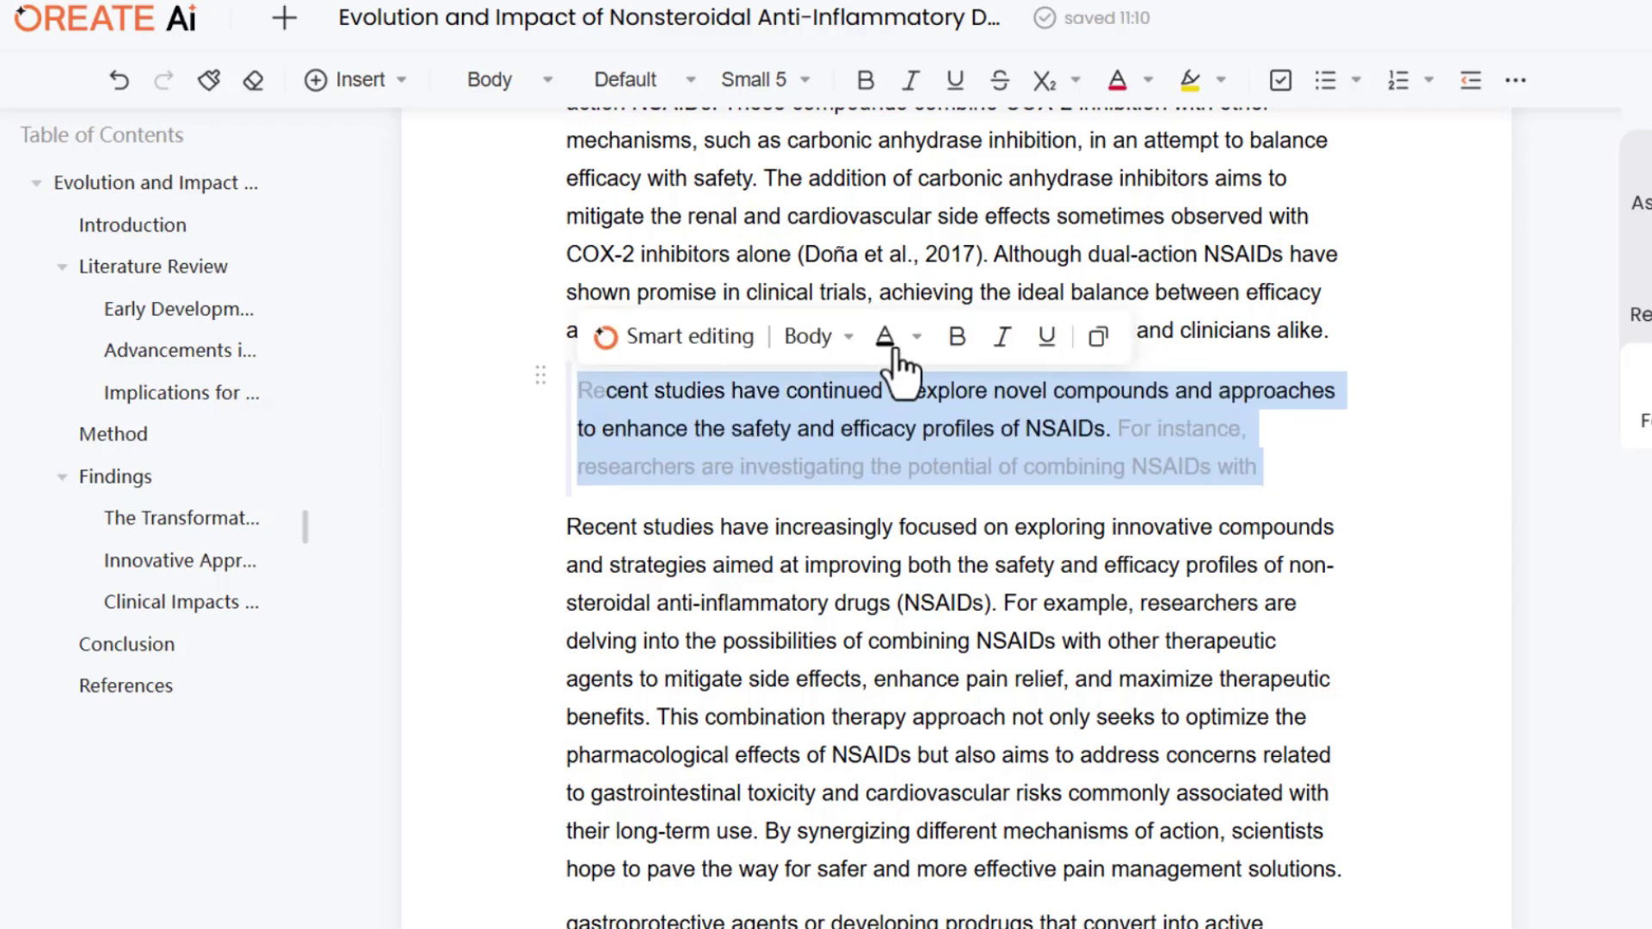
{"action": "left_click", "coordinate": [899, 342]}
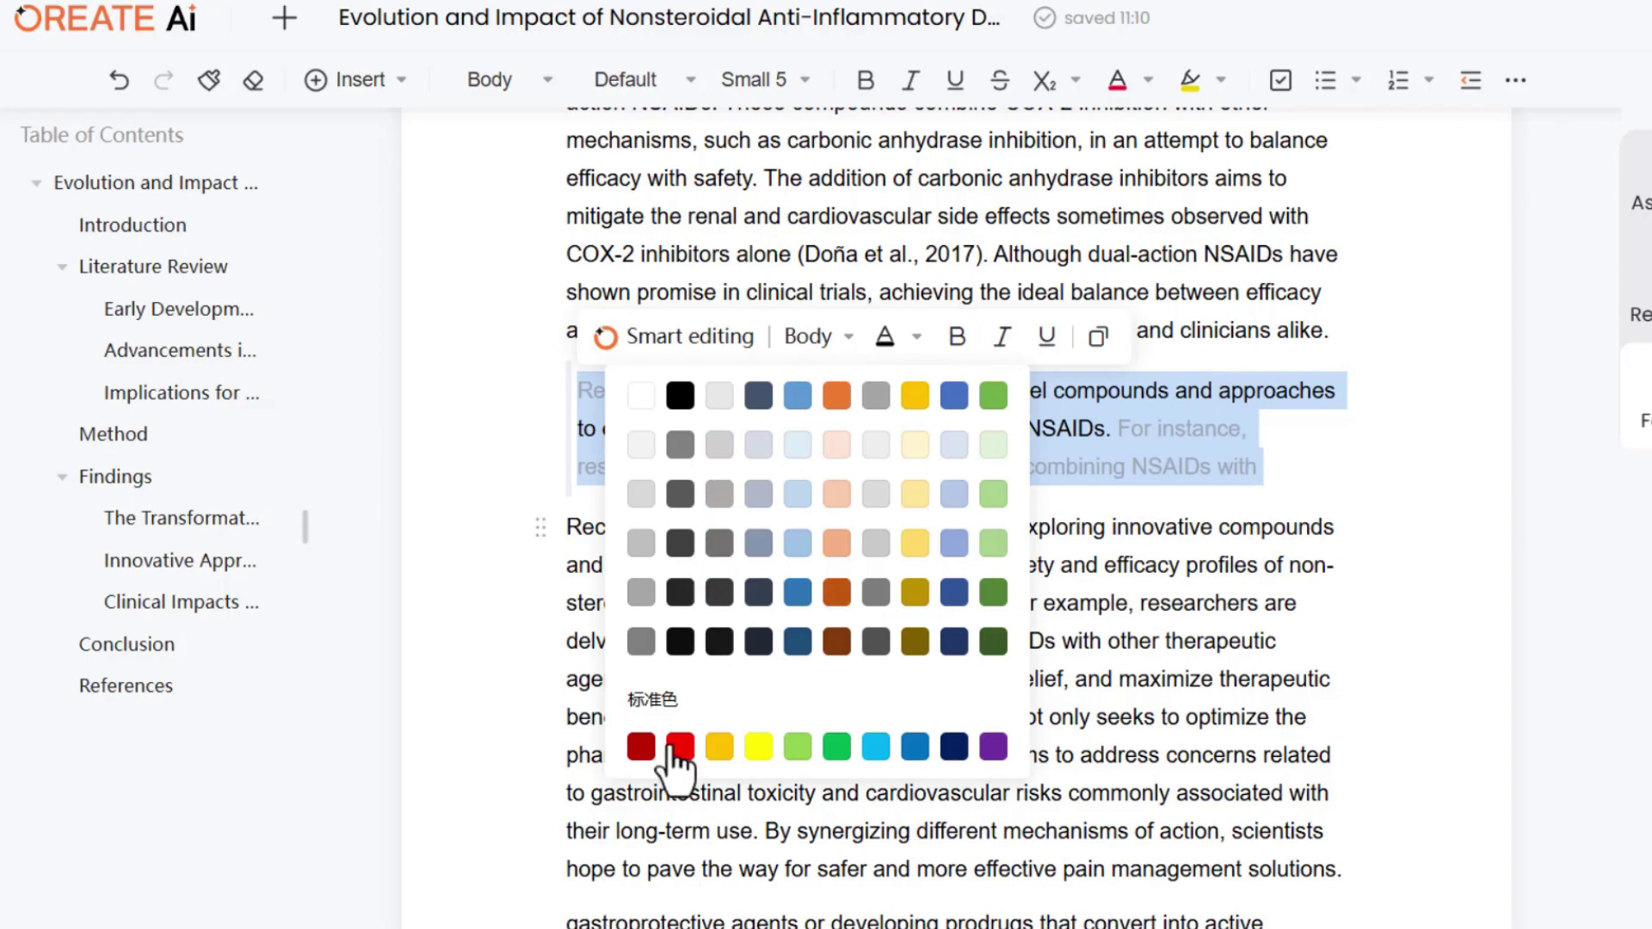
{"action": "left_click", "coordinate": [680, 747]}
{"action": "left_click", "coordinate": [1449, 266]}
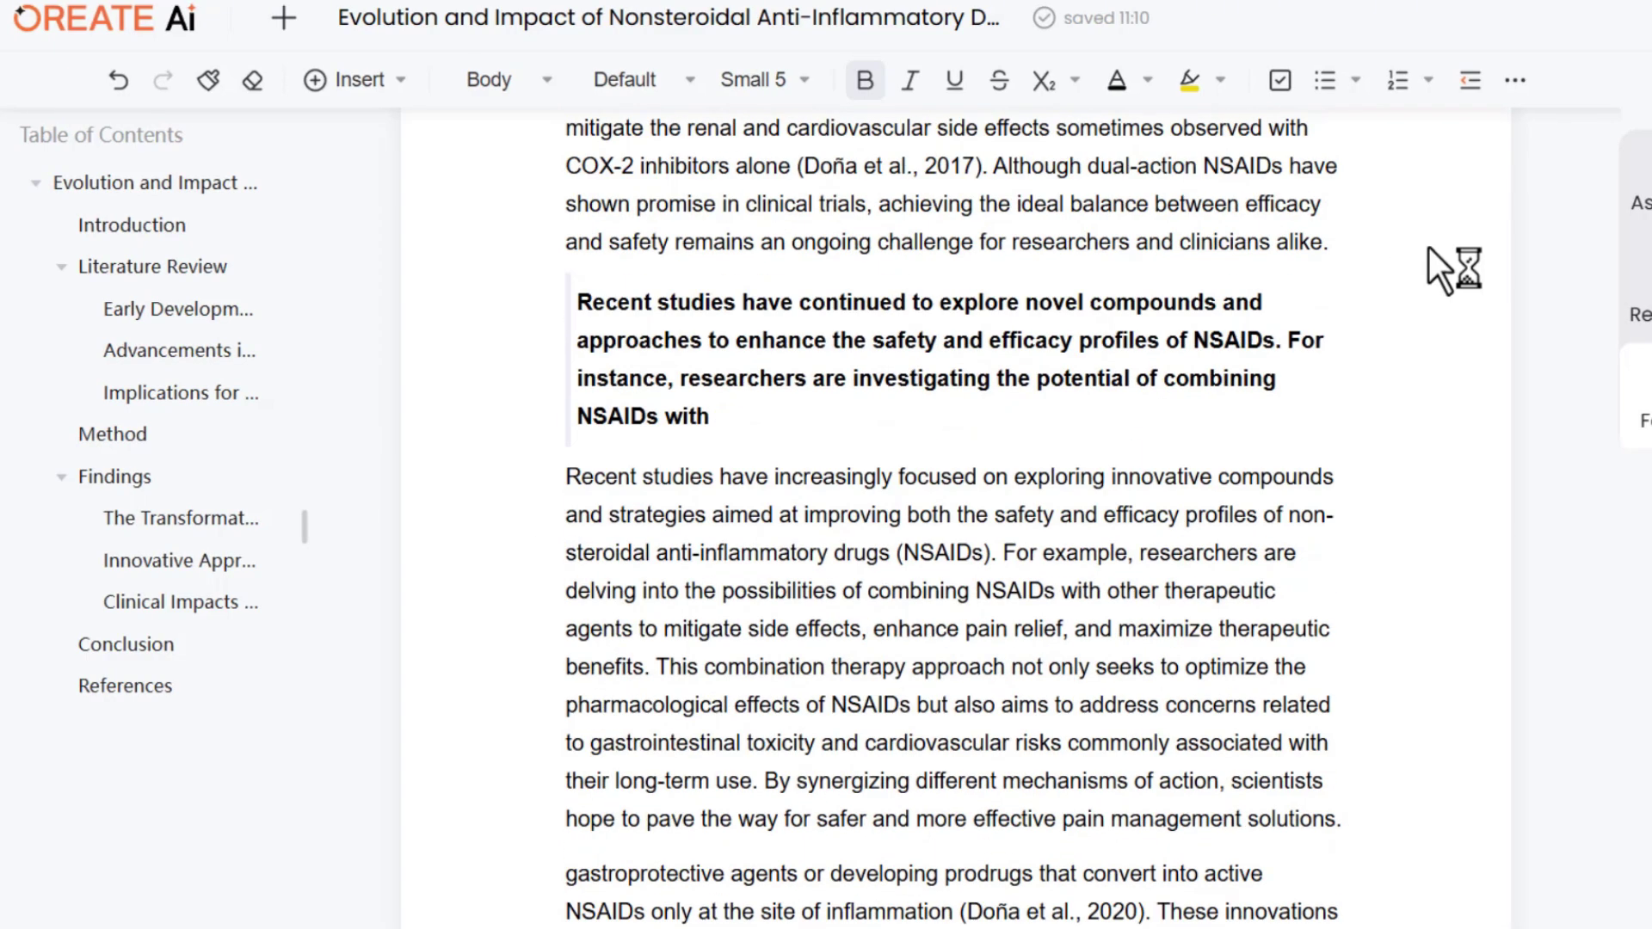
Step: Export the essay as a Word document and view the exported file
{"action": "scroll", "coordinate": [1428, 253], "scroll_direction": "down", "scroll_amount": 5}
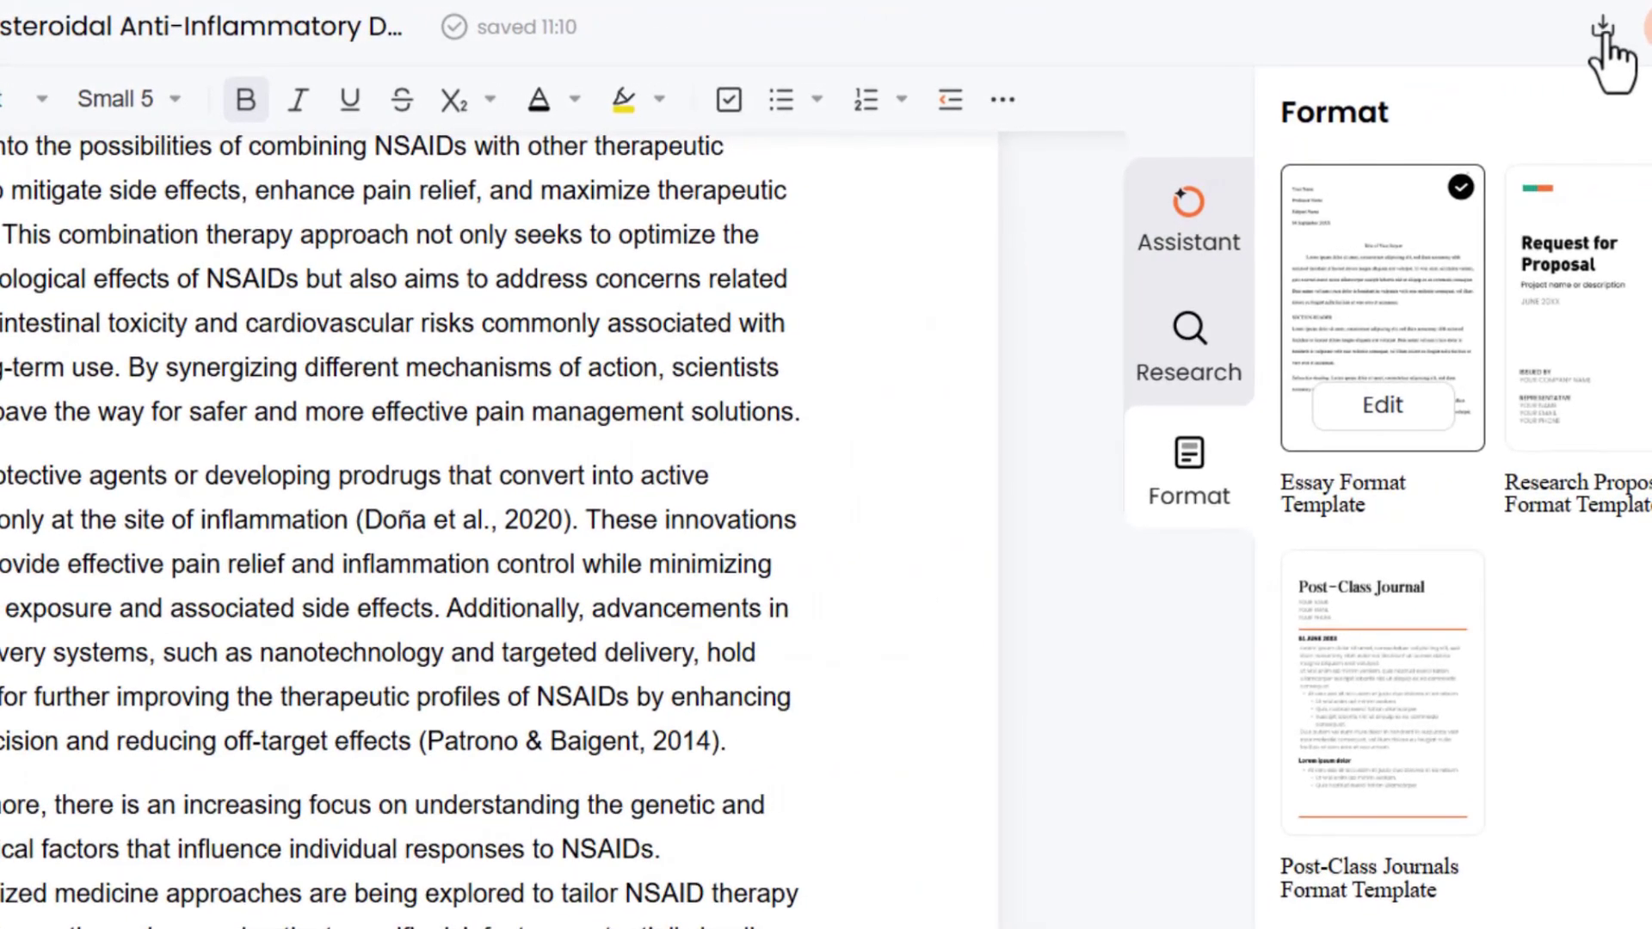
{"action": "left_click", "coordinate": [1602, 33]}
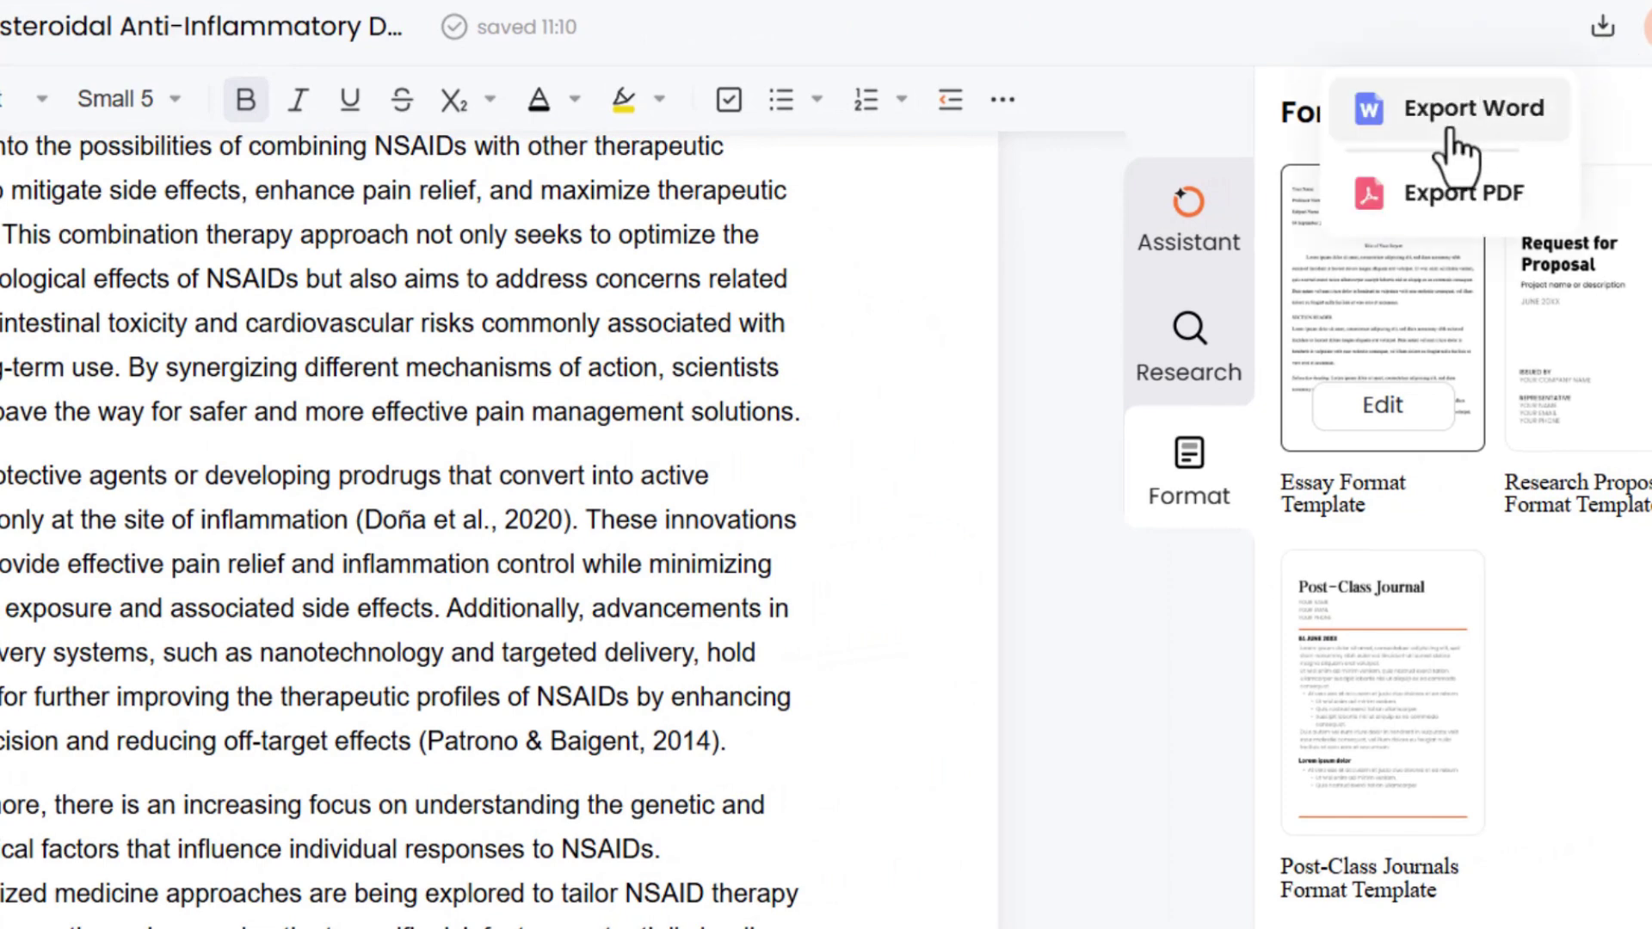
{"action": "left_click", "coordinate": [1451, 198]}
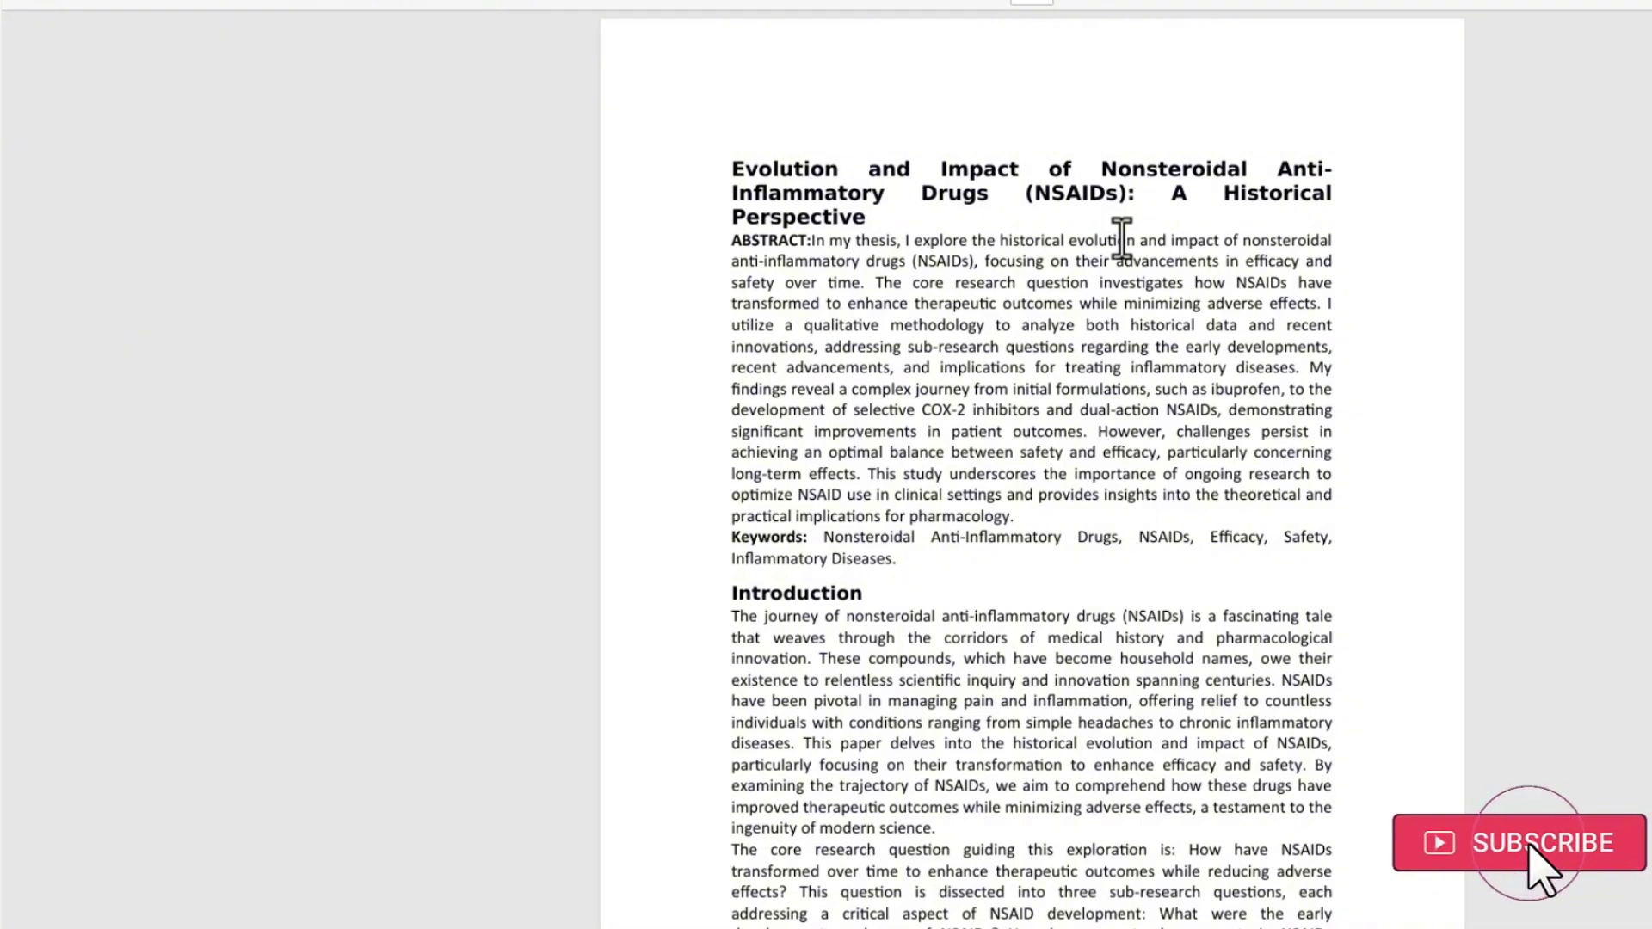
{"action": "scroll", "coordinate": [1121, 239], "scroll_direction": "down", "scroll_amount": 20}
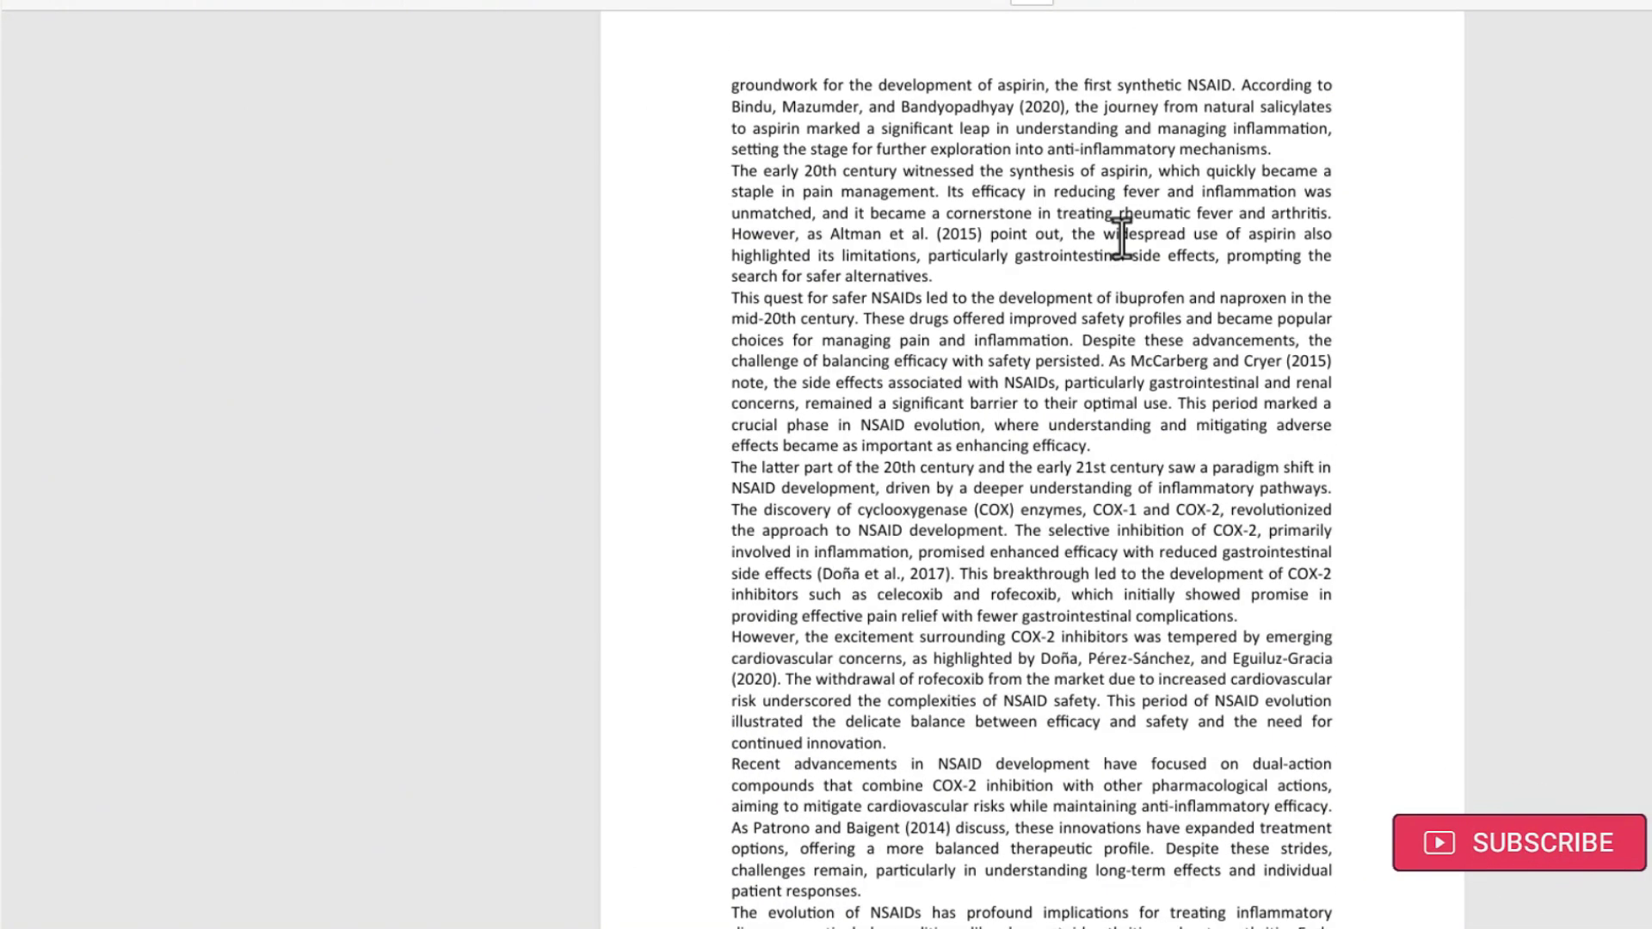